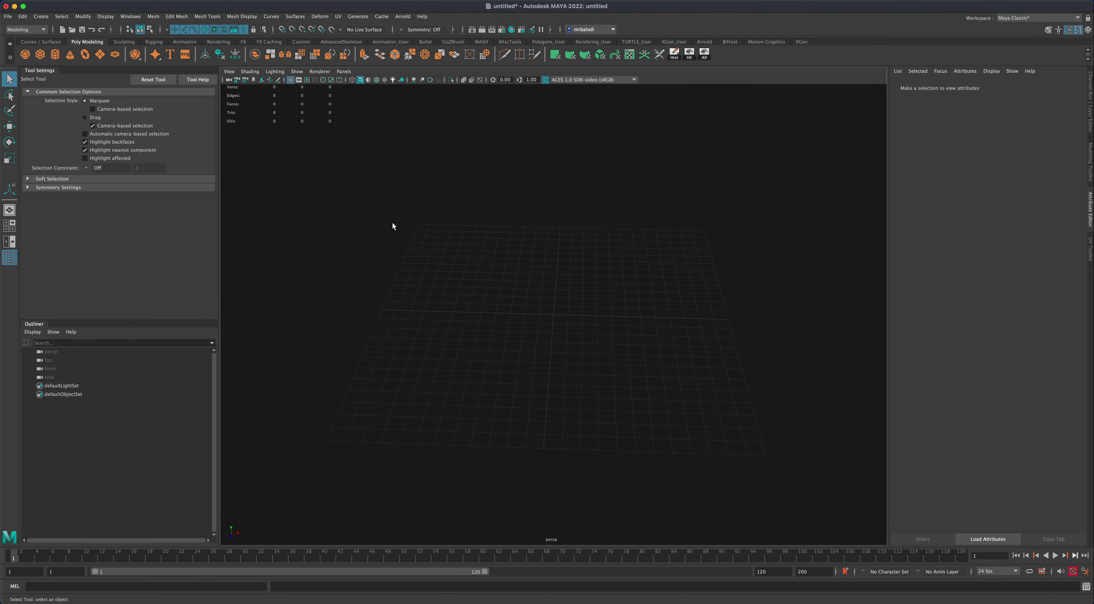
# Switch from the perspective view to a full-size top view for drawing the profile
pyautogui.keyDown('alt'); pyautogui.moveTo(362, 205); pyautogui.dragTo(403, 278); pyautogui.keyUp('alt')
pyautogui.keyDown('alt'); pyautogui.moveTo(497, 323); pyautogui.dragTo(469, 312); pyautogui.keyUp('alt')
pyautogui.press('space')
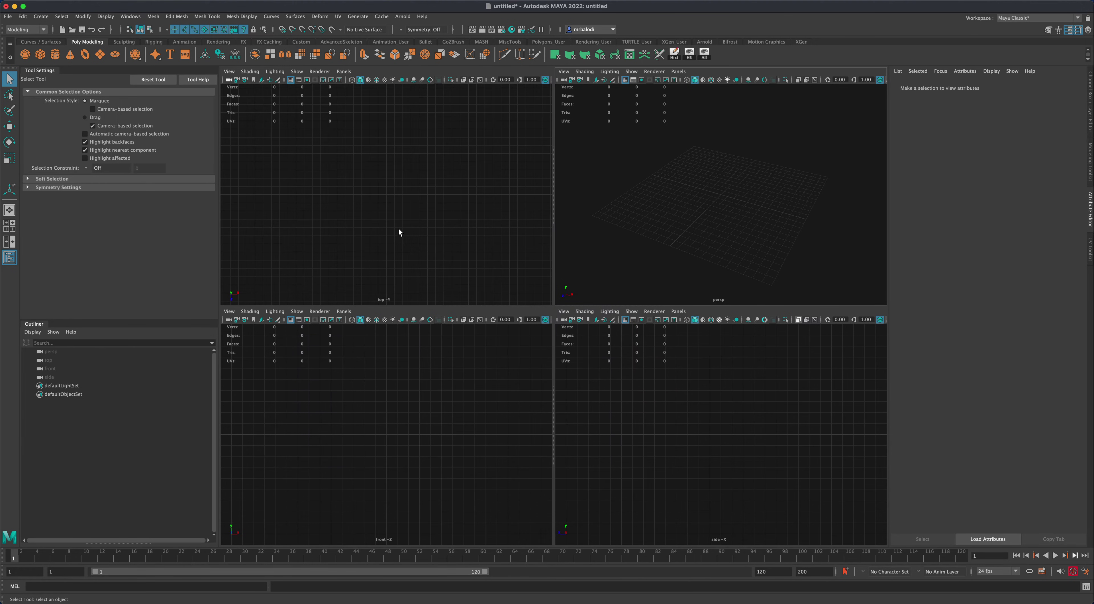
pyautogui.press('space')
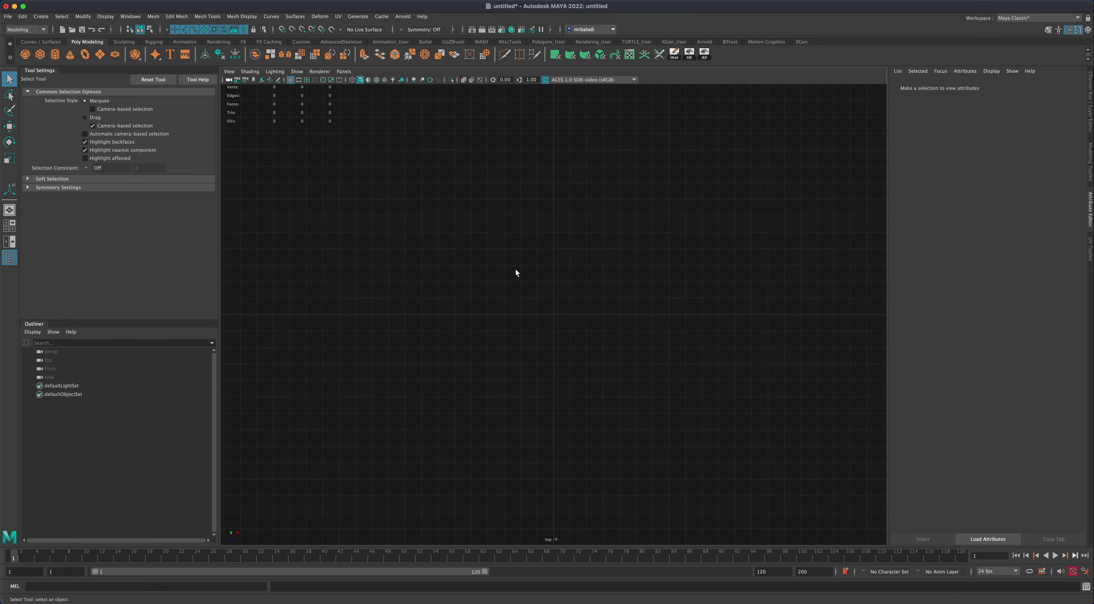
pyautogui.keyDown('alt'); pyautogui.moveTo(515, 268); pyautogui.dragTo(488, 220, button='middle'); pyautogui.keyUp('alt')
# Draw a wavy, open vase profile beside the central axis in the top view with the cubic EP Curve Tool
pyautogui.click(35, 43)
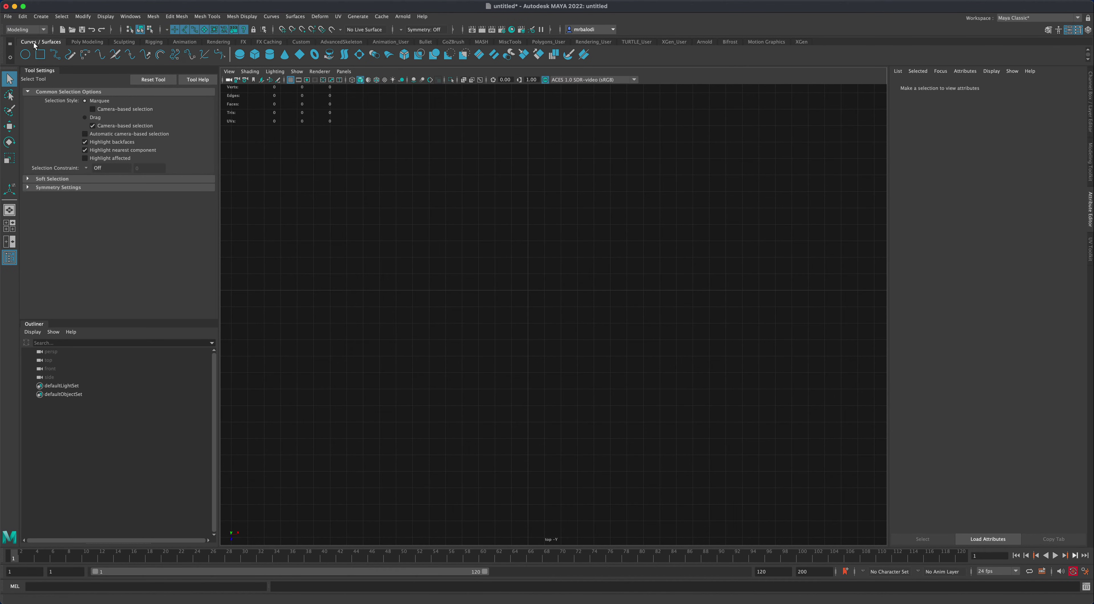
pyautogui.click(57, 58)
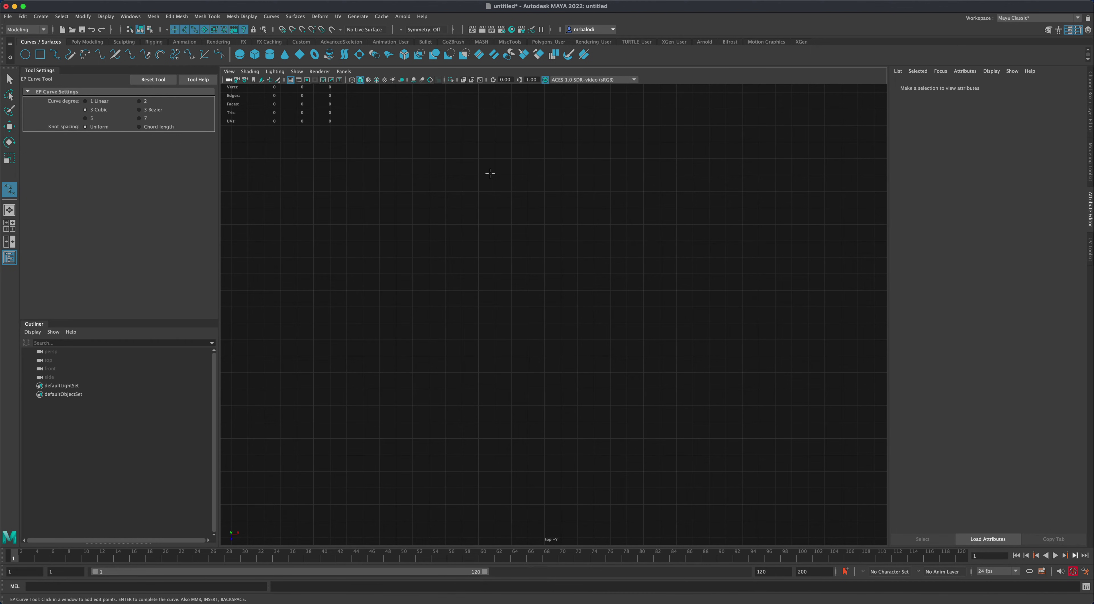
pyautogui.click(494, 174)
pyautogui.click(460, 163)
pyautogui.click(438, 195)
pyautogui.click(434, 219)
pyautogui.click(433, 277)
pyautogui.click(501, 354)
pyautogui.click(440, 405)
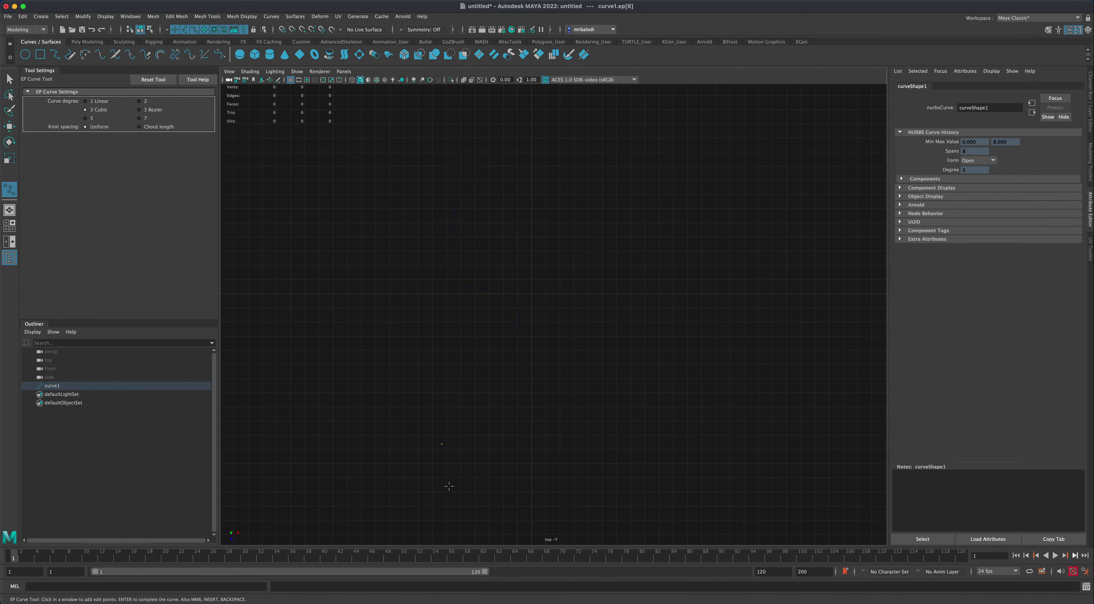
pyautogui.click(484, 499)
pyautogui.click(517, 516)
pyautogui.click(515, 530)
pyautogui.click(502, 512)
pyautogui.click(11, 77)
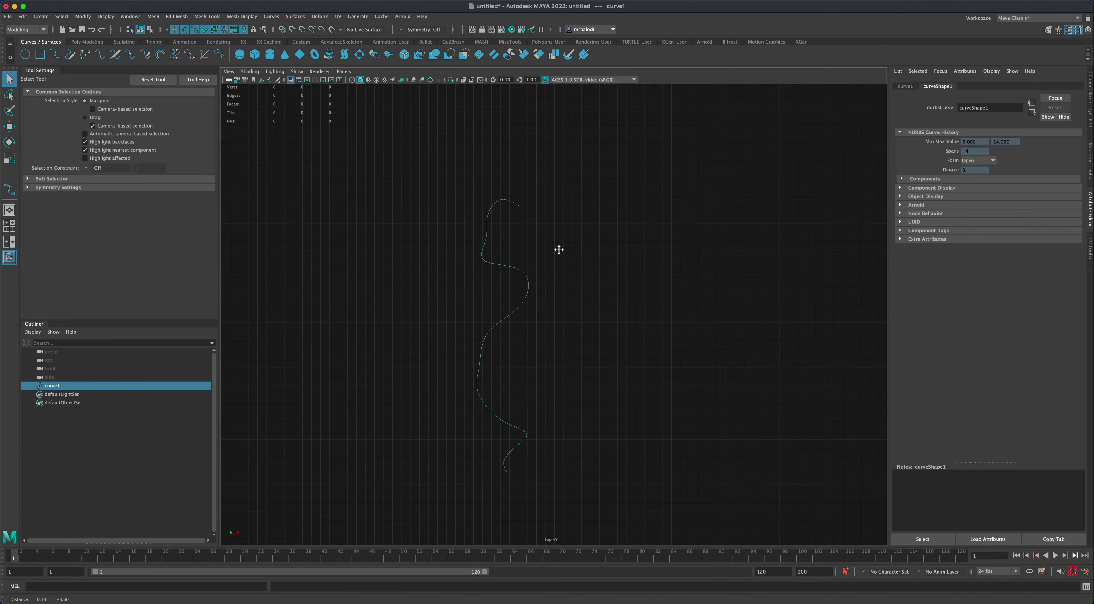
# Show the curve's control vertices and move one upper and one middle vertex outward to round the bulges
pyautogui.moveTo(487, 238); pyautogui.dragTo(462, 235, button='right')
pyautogui.click(488, 237)
pyautogui.press('w')
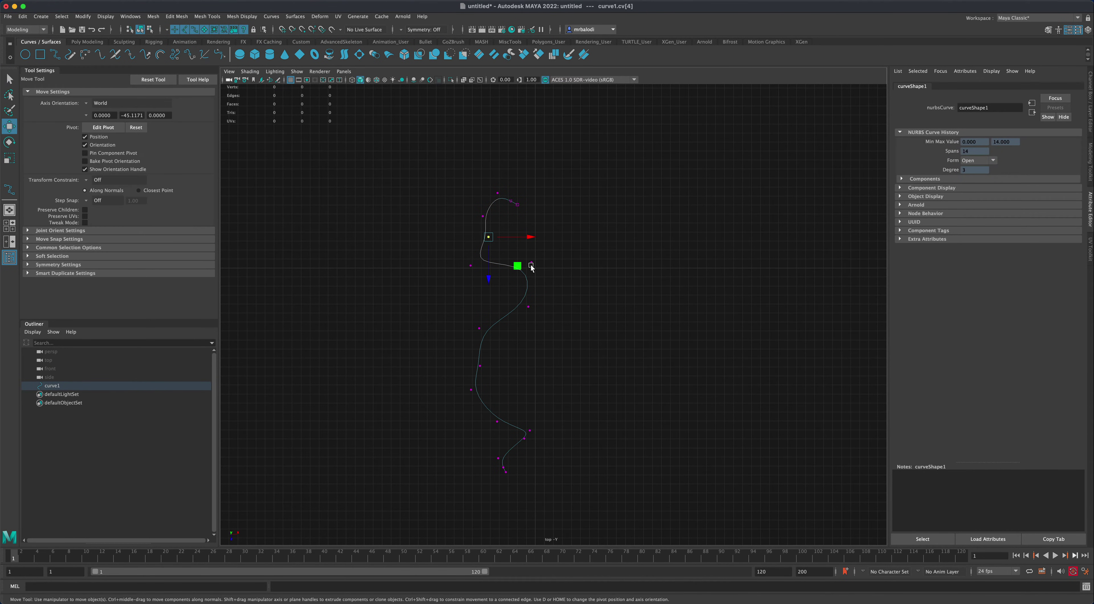
pyautogui.moveTo(512, 266); pyautogui.dragTo(503, 259)
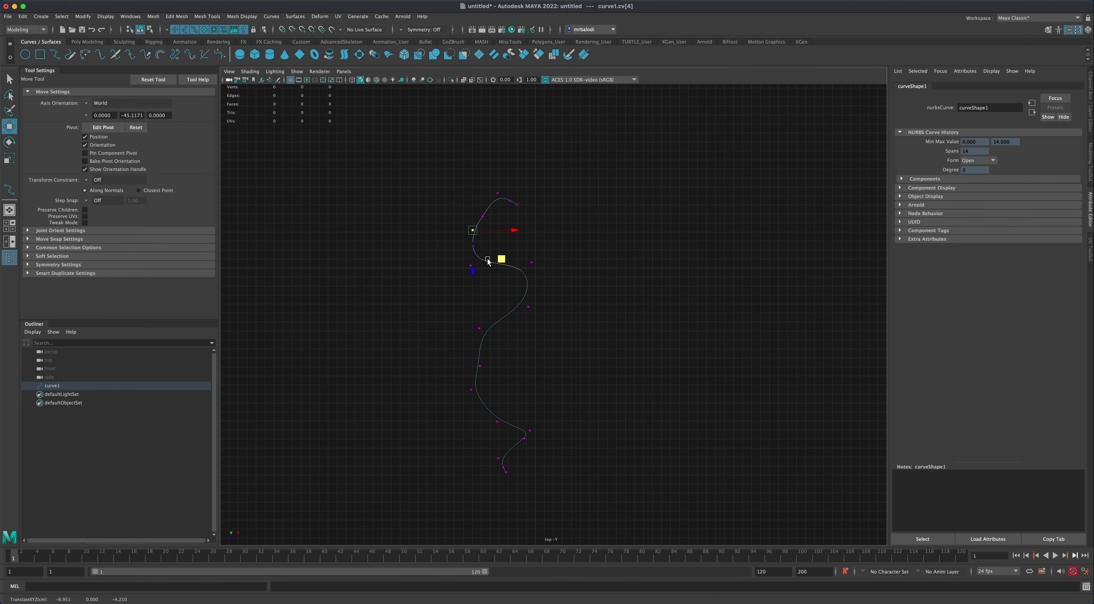
pyautogui.click(483, 368)
pyautogui.moveTo(508, 394); pyautogui.dragTo(498, 387)
# Reshape the profile's foot by moving its end vertex toward the axis and the two neighbouring vertices outward, and nudge an upper vertex
pyautogui.keyDown('alt'); pyautogui.moveTo(598, 378); pyautogui.dragTo(598, 357, button='middle'); pyautogui.keyUp('alt')
pyautogui.moveTo(479, 446); pyautogui.dragTo(541, 456)
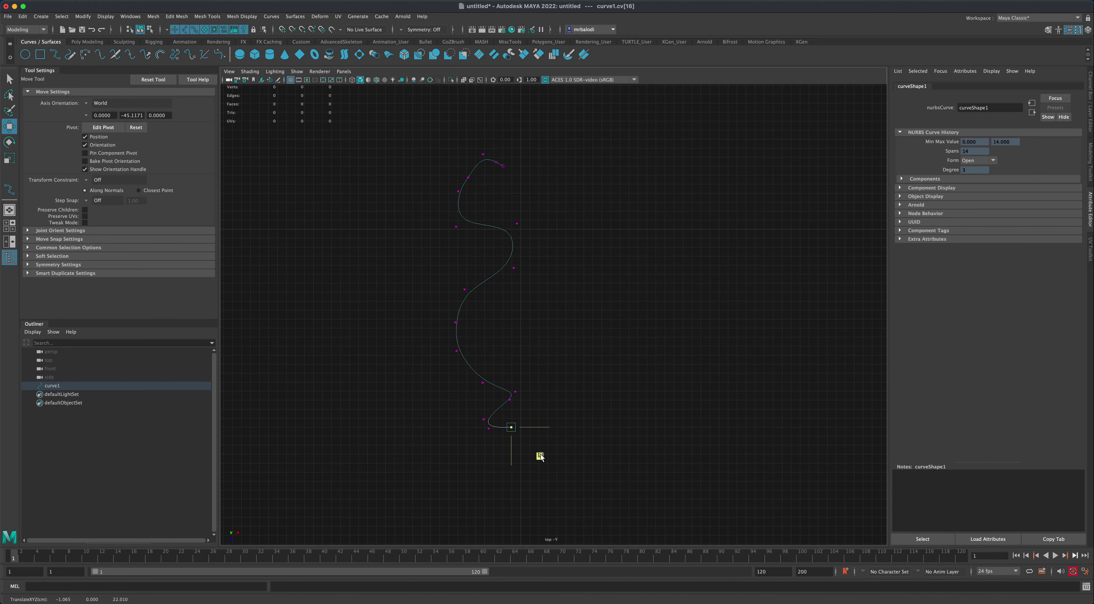
pyautogui.moveTo(540, 456); pyautogui.dragTo(539, 456)
pyautogui.moveTo(458, 170); pyautogui.dragTo(496, 203)
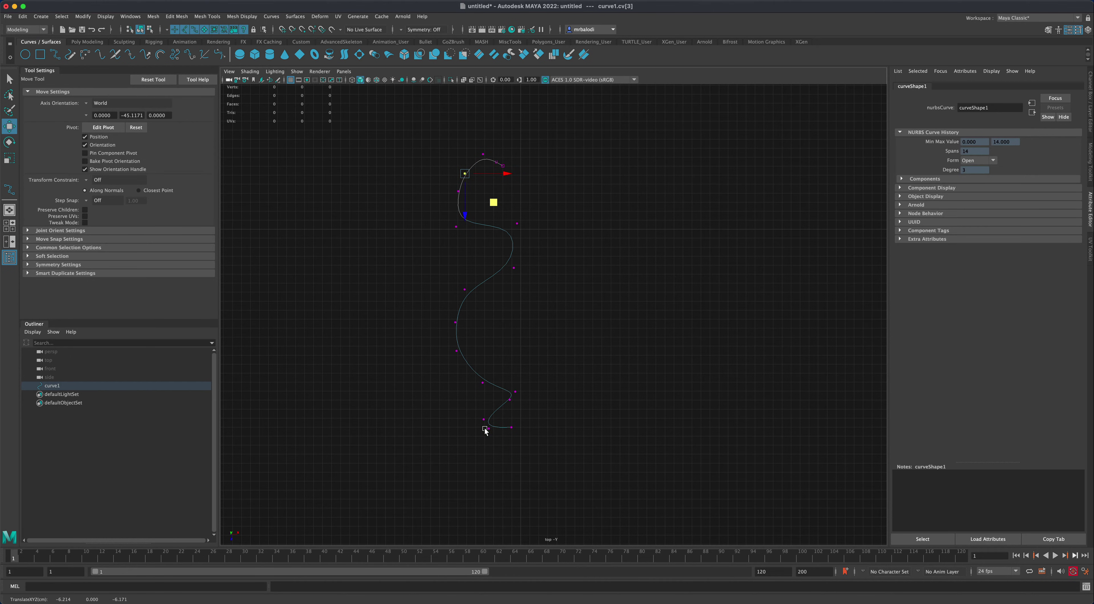
pyautogui.moveTo(478, 413); pyautogui.dragTo(503, 454)
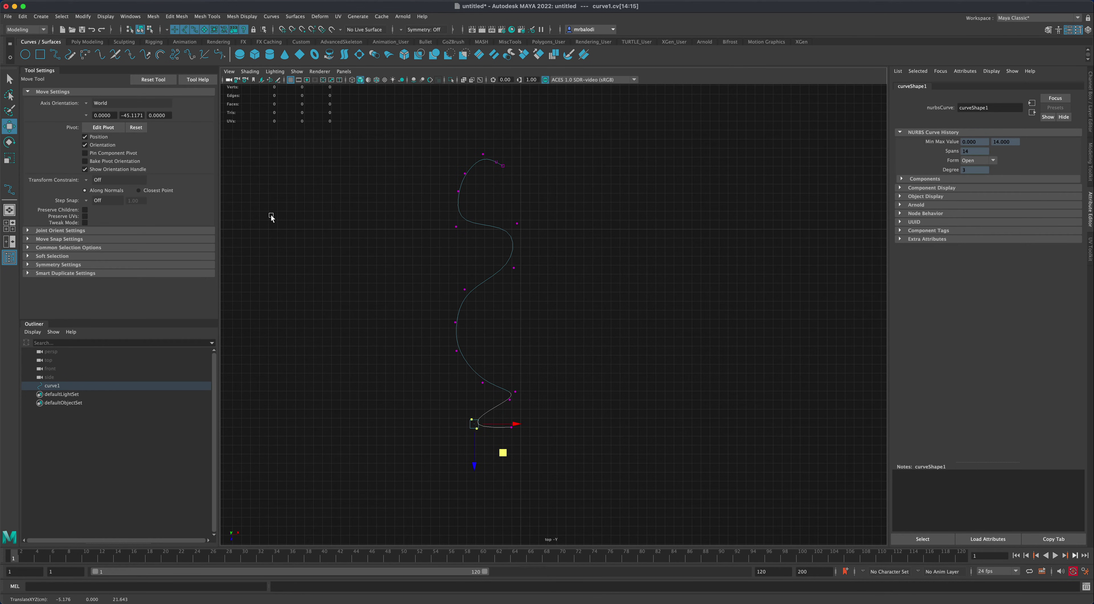
# Return to object mode, select the profile curve and apply Revolve to it
pyautogui.press('q')
pyautogui.keyDown('alt'); pyautogui.moveTo(352, 255); pyautogui.dragTo(398, 260); pyautogui.keyUp('alt')
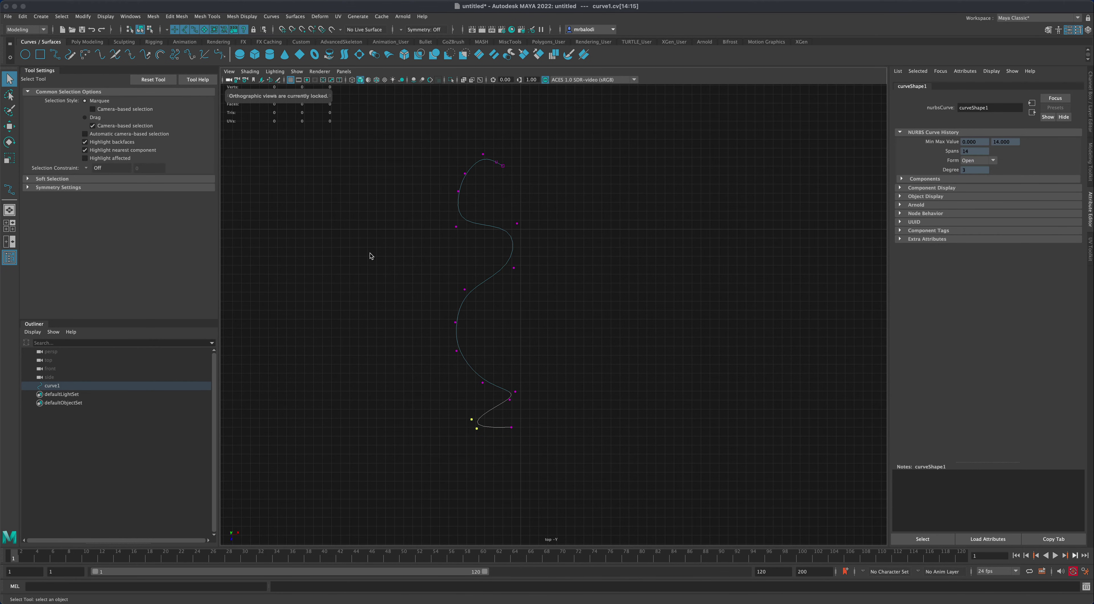
pyautogui.moveTo(508, 235); pyautogui.dragTo(550, 237, button='right')
pyautogui.click(559, 260)
pyautogui.moveTo(565, 240); pyautogui.dragTo(469, 299)
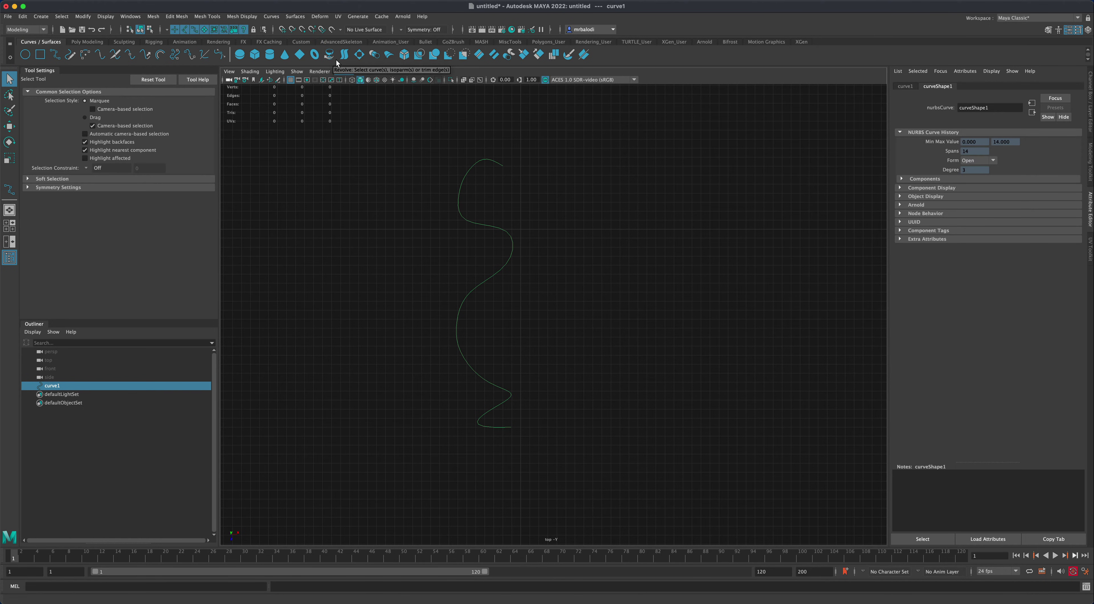
pyautogui.click(330, 54)
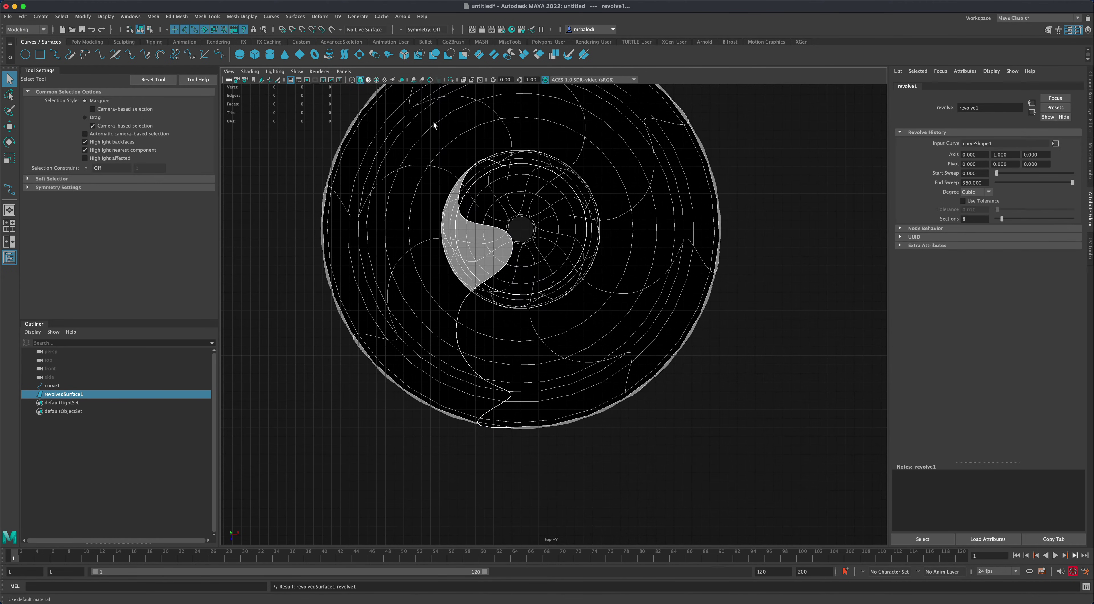
# Show the perspective view full size and set the Y value of the revolve axis to 0
pyautogui.press('space')
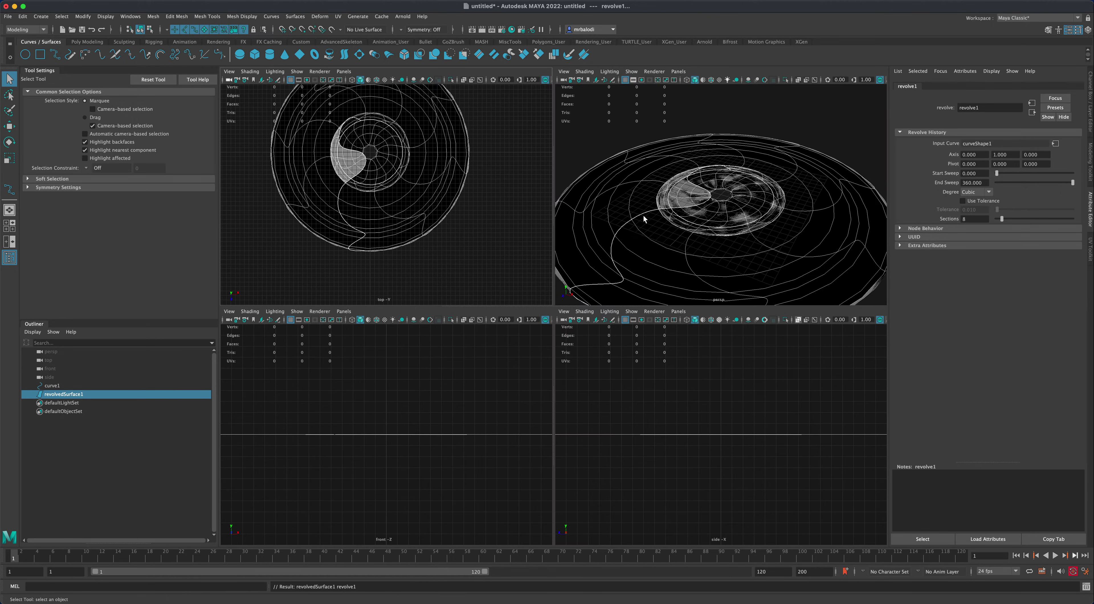
pyautogui.press('space')
pyautogui.keyDown('alt'); pyautogui.moveTo(639, 314); pyautogui.dragTo(612, 289); pyautogui.keyUp('alt')
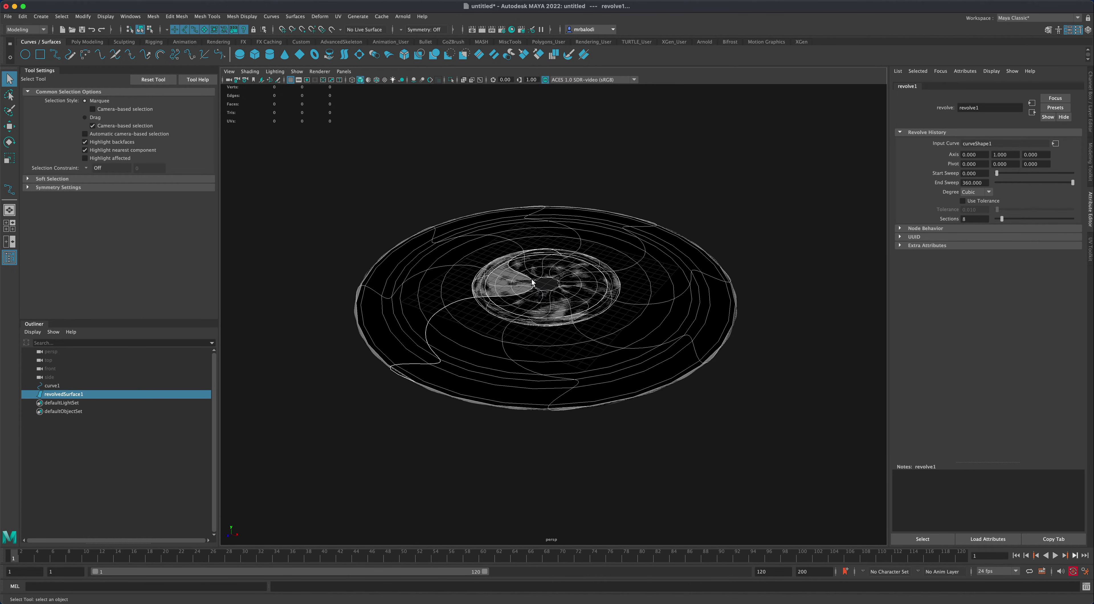
pyautogui.keyDown('alt'); pyautogui.moveTo(559, 289); pyautogui.dragTo(555, 291); pyautogui.keyUp('alt')
pyautogui.moveTo(1014, 153); pyautogui.dragTo(993, 154)
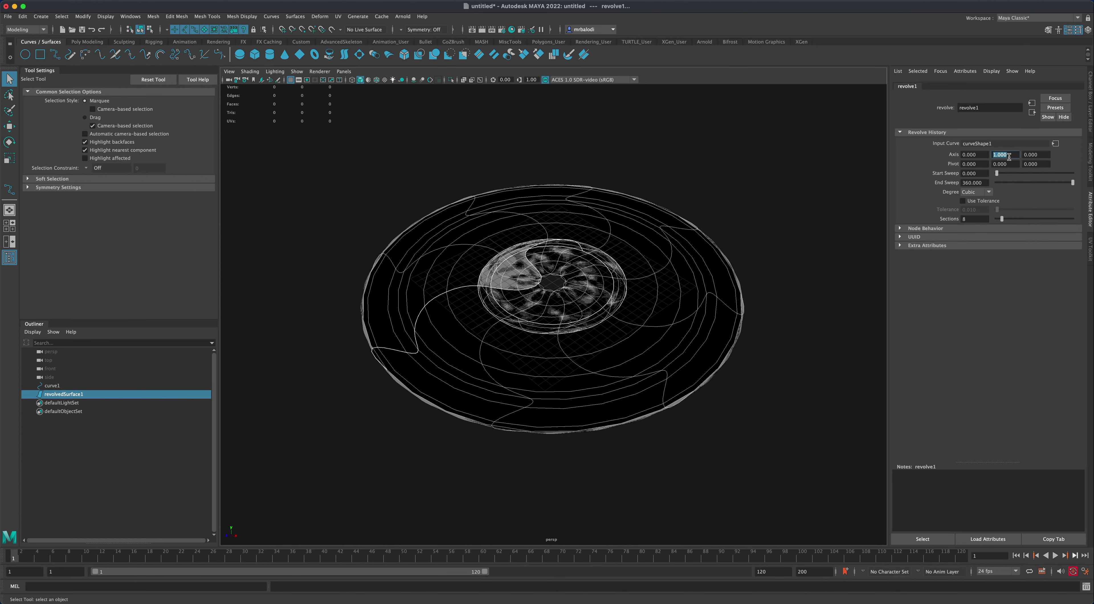
pyautogui.write('0')
pyautogui.press('Return')
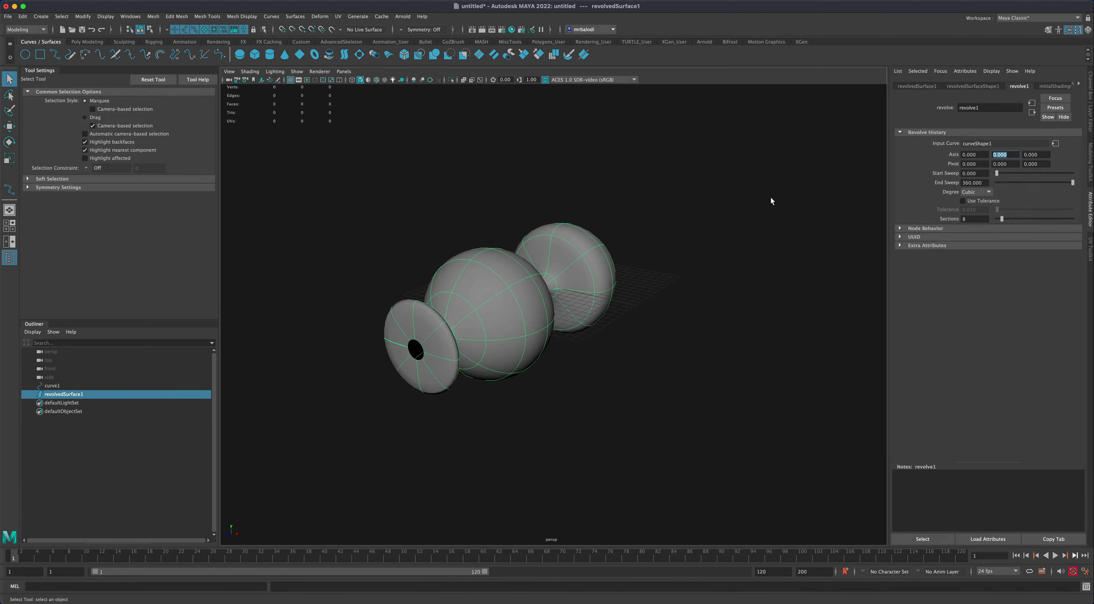
# Rotate the revolved surface 90 degrees about the X axis with step snapping so the vase stands upright
pyautogui.keyDown('alt'); pyautogui.moveTo(732, 222); pyautogui.dragTo(401, 205); pyautogui.keyUp('alt')
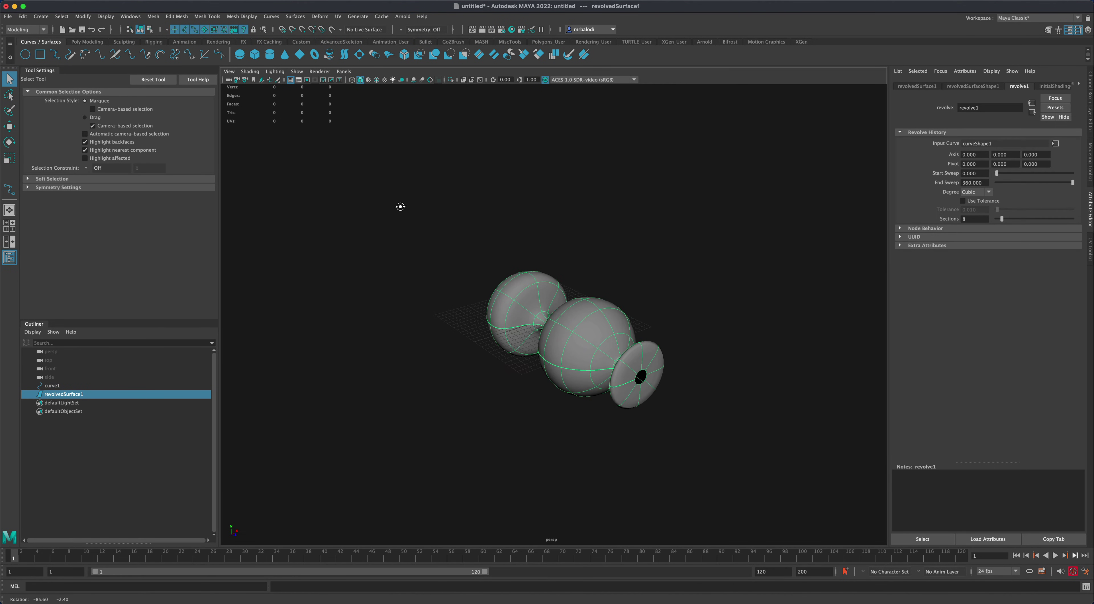
pyautogui.click(10, 143)
pyautogui.keyDown('alt'); pyautogui.moveTo(405, 251); pyautogui.dragTo(395, 242); pyautogui.keyUp('alt')
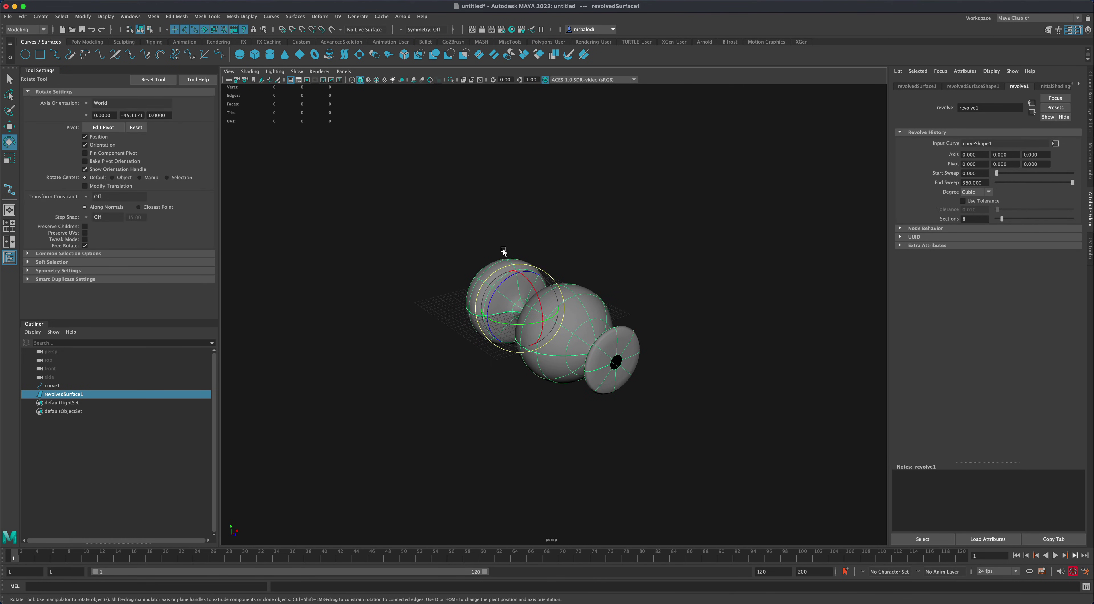
pyautogui.press('j')
pyautogui.moveTo(530, 284); pyautogui.dragTo(538, 308)
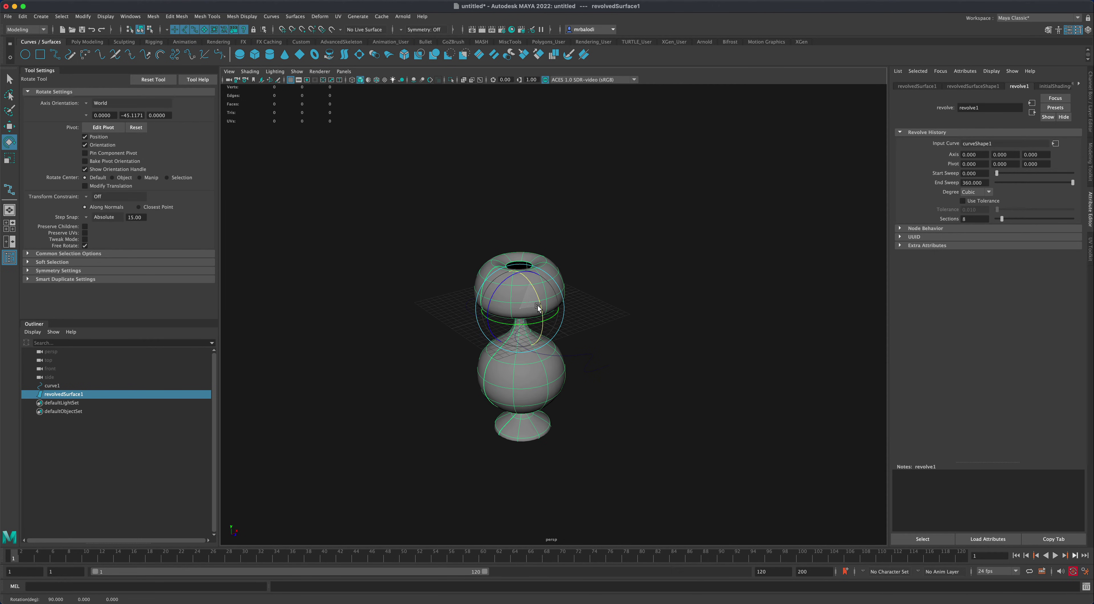
pyautogui.moveTo(538, 307); pyautogui.dragTo(540, 306)
# Move the vase surface straight up until its foot rests on the grid
pyautogui.press('w')
pyautogui.moveTo(519, 281); pyautogui.dragTo(526, 139)
pyautogui.keyDown('alt'); pyautogui.moveTo(652, 202); pyautogui.dragTo(638, 269, button='middle'); pyautogui.keyUp('alt')
pyautogui.moveTo(637, 269)
pyautogui.keyDown('alt'); pyautogui.mouseDown()
pyautogui.moveTo(658, 266)
pyautogui.moveTo(640, 266)
pyautogui.mouseUp(); pyautogui.keyUp('alt')
# Select the original profile curve lying on the grid and delete it, keeping the revolved surface
pyautogui.click(644, 341)
pyautogui.moveTo(564, 429); pyautogui.dragTo(590, 411)
pyautogui.keyDown('alt'); pyautogui.moveTo(694, 312); pyautogui.dragTo(690, 326, button='middle'); pyautogui.keyUp('alt')
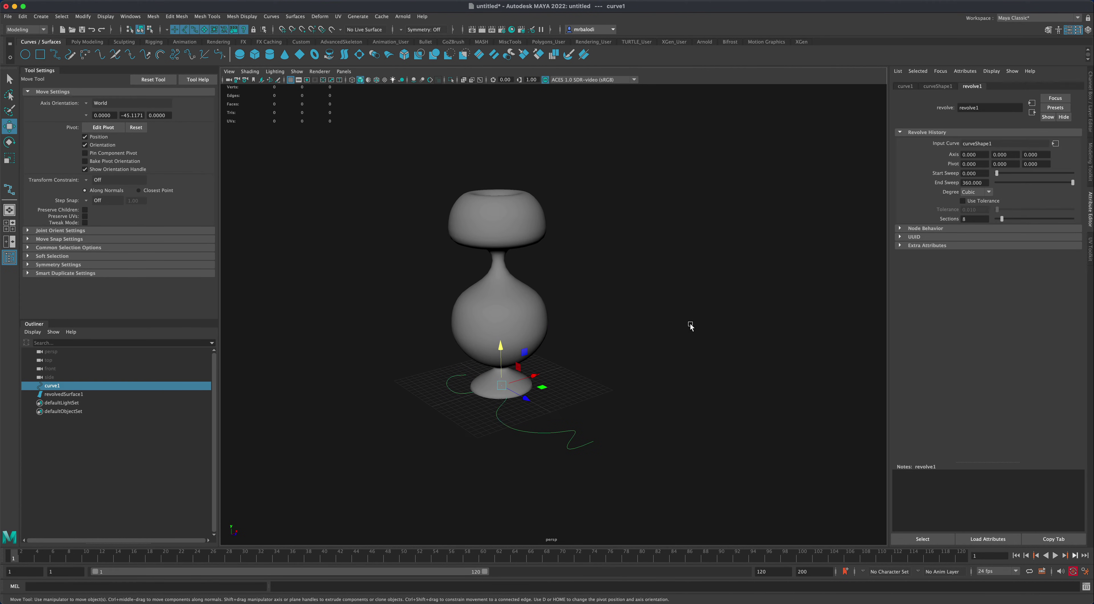
pyautogui.keyDown('alt'); pyautogui.moveTo(691, 326); pyautogui.dragTo(679, 327); pyautogui.keyUp('alt')
pyautogui.keyDown('alt'); pyautogui.moveTo(678, 327); pyautogui.dragTo(695, 311, button='middle'); pyautogui.keyUp('alt')
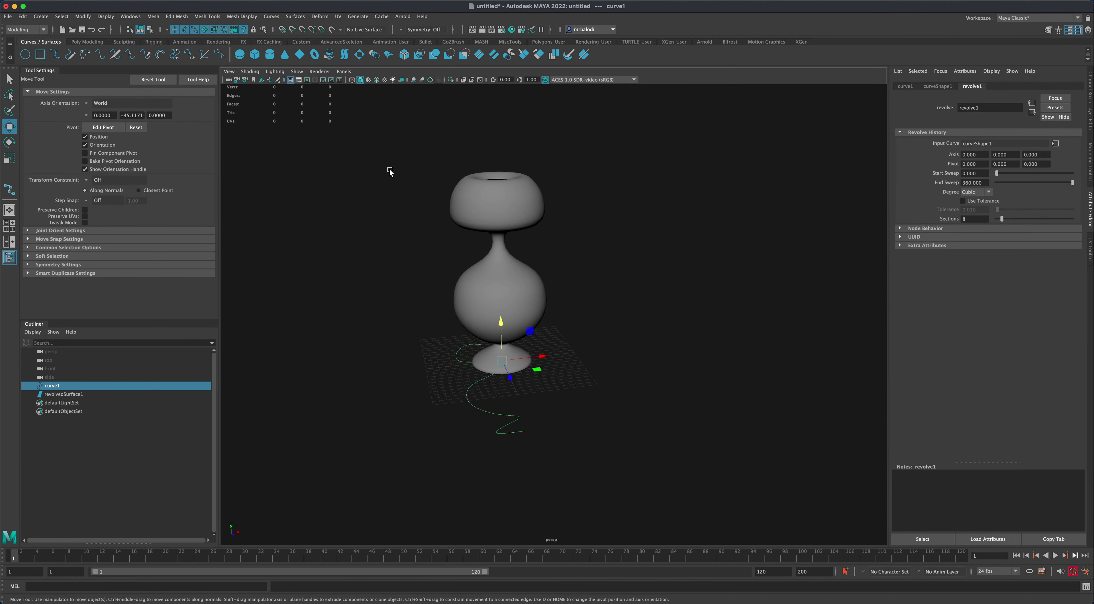
pyautogui.click(87, 41)
pyautogui.keyDown('alt'); pyautogui.moveTo(324, 183); pyautogui.dragTo(332, 191); pyautogui.keyUp('alt')
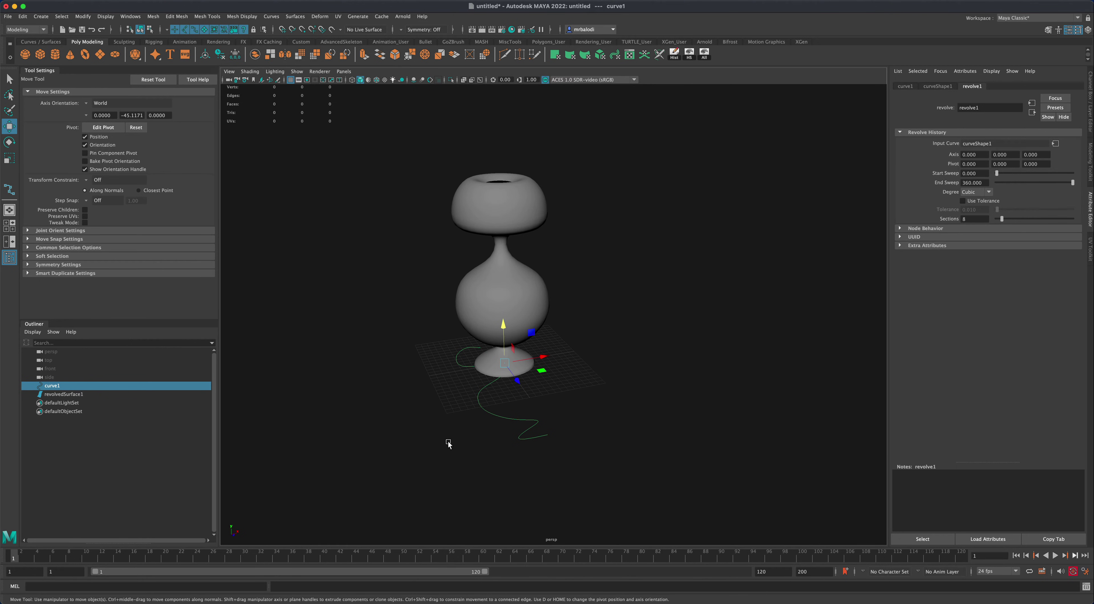
pyautogui.moveTo(441, 390); pyautogui.dragTo(476, 410)
pyautogui.press('Delete')
pyautogui.keyDown('alt'); pyautogui.moveTo(476, 410); pyautogui.dragTo(489, 428, button='middle'); pyautogui.keyUp('alt')
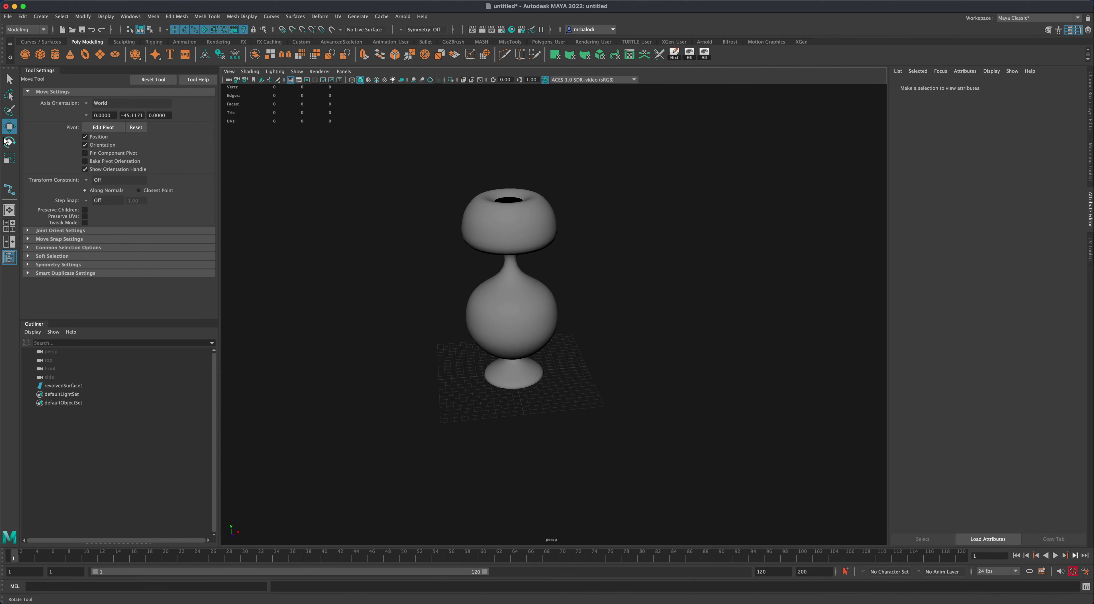
# Select the revolved surface, open the NURBS to Polygons conversion options and set the type to Quads
pyautogui.click(10, 79)
pyautogui.keyDown('alt'); pyautogui.moveTo(366, 179); pyautogui.dragTo(371, 183); pyautogui.keyUp('alt')
pyautogui.moveTo(444, 180); pyautogui.dragTo(651, 249)
pyautogui.click(84, 16)
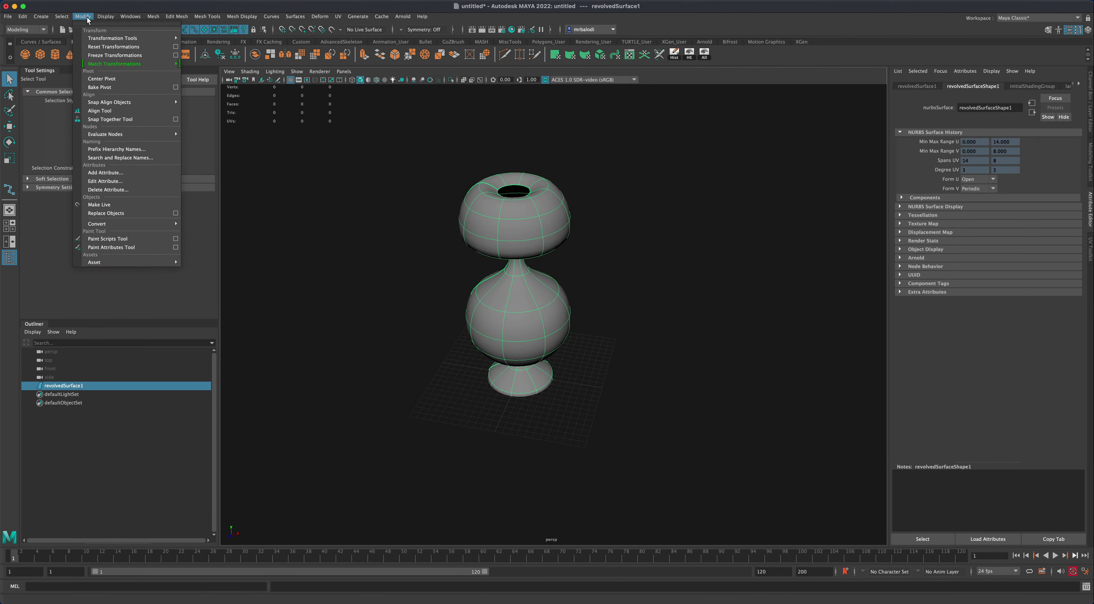
pyautogui.moveTo(133, 225)
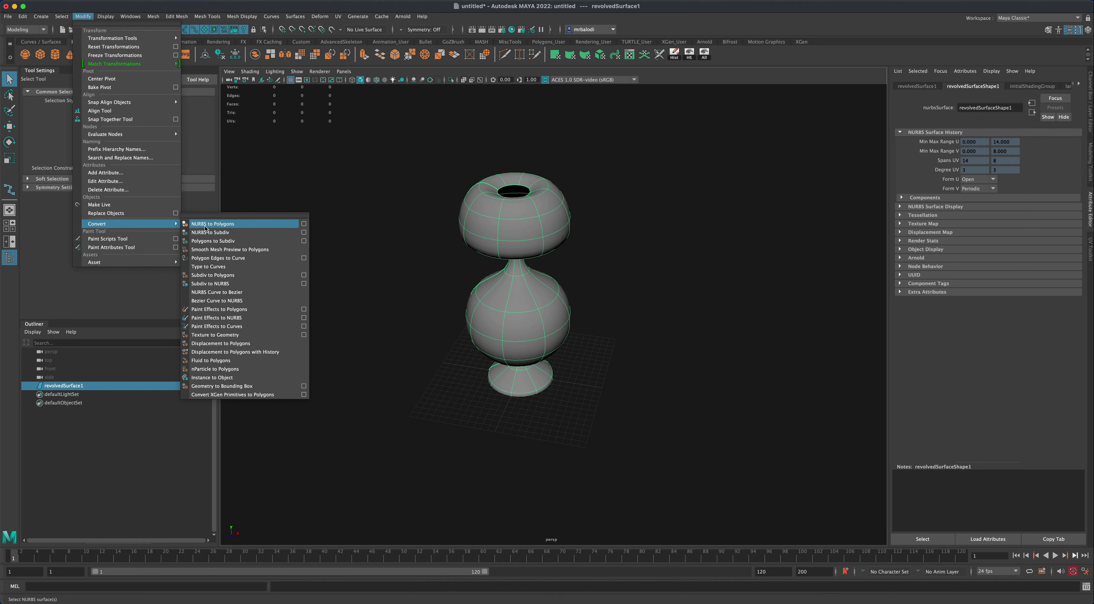
pyautogui.click(304, 225)
pyautogui.moveTo(268, 151); pyautogui.dragTo(335, 161)
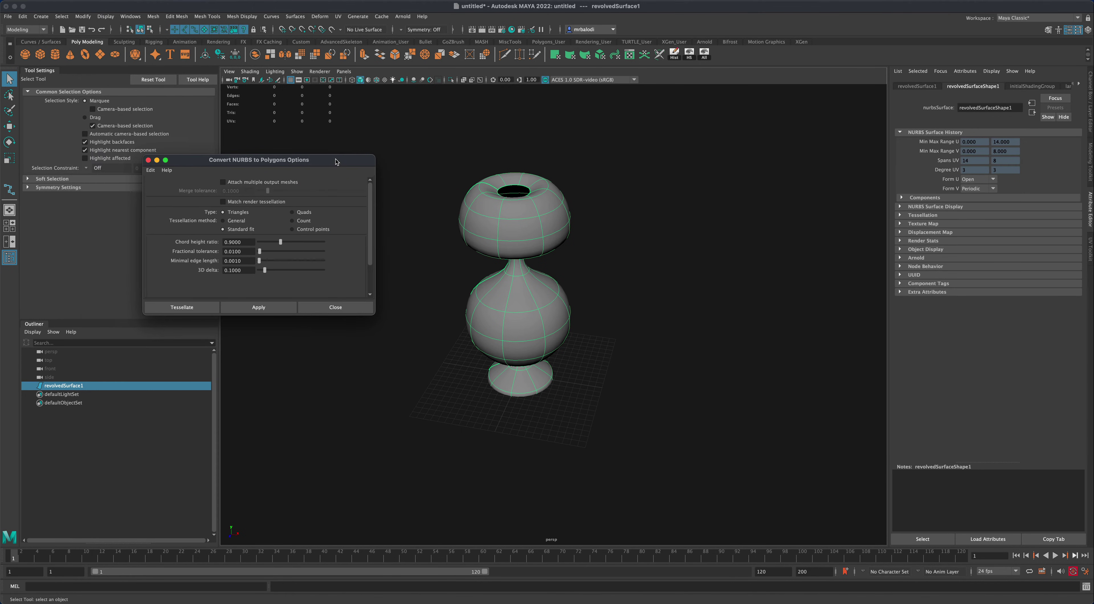
pyautogui.moveTo(378, 318); pyautogui.dragTo(390, 337)
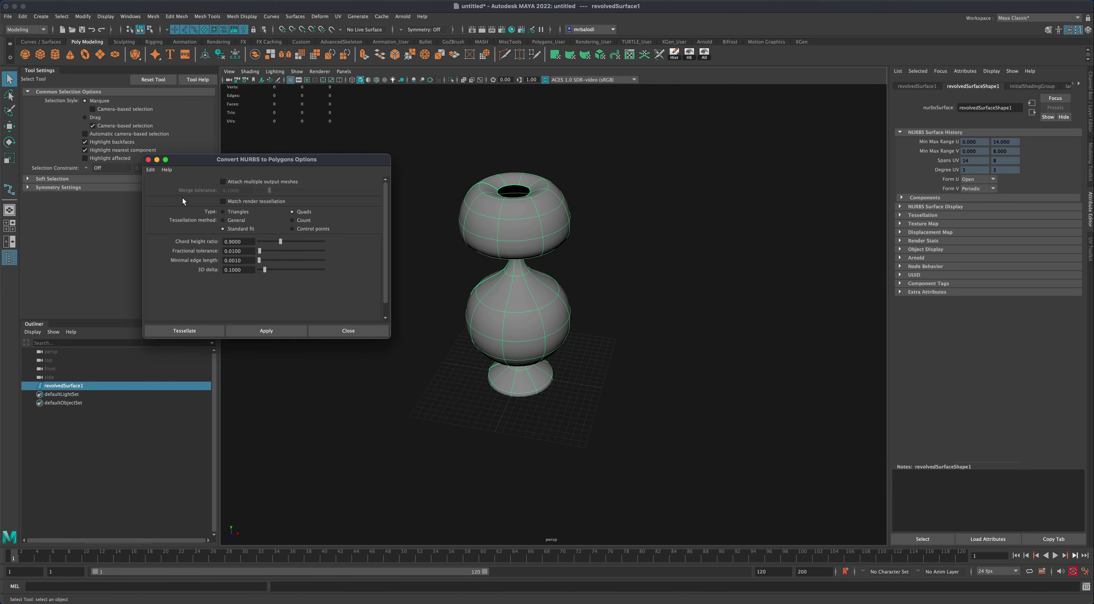
# Reset the conversion options and convert the vase to polygons using Quads, Standard fit and a chord height ratio of 0.1
pyautogui.click(151, 170)
pyautogui.click(160, 188)
pyautogui.moveTo(266, 164); pyautogui.dragTo(273, 166)
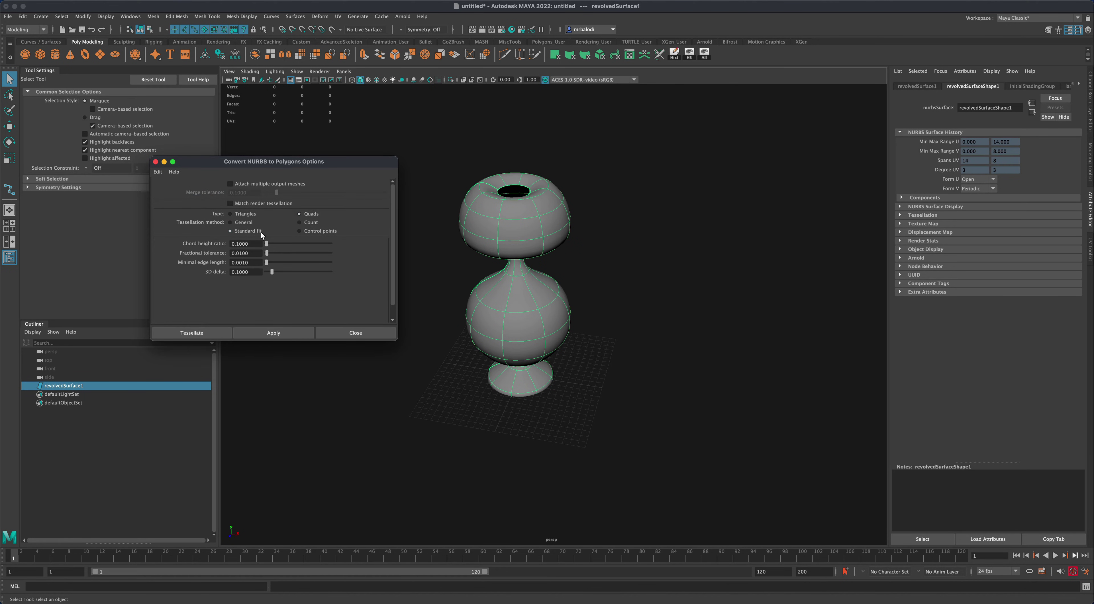
pyautogui.click(254, 334)
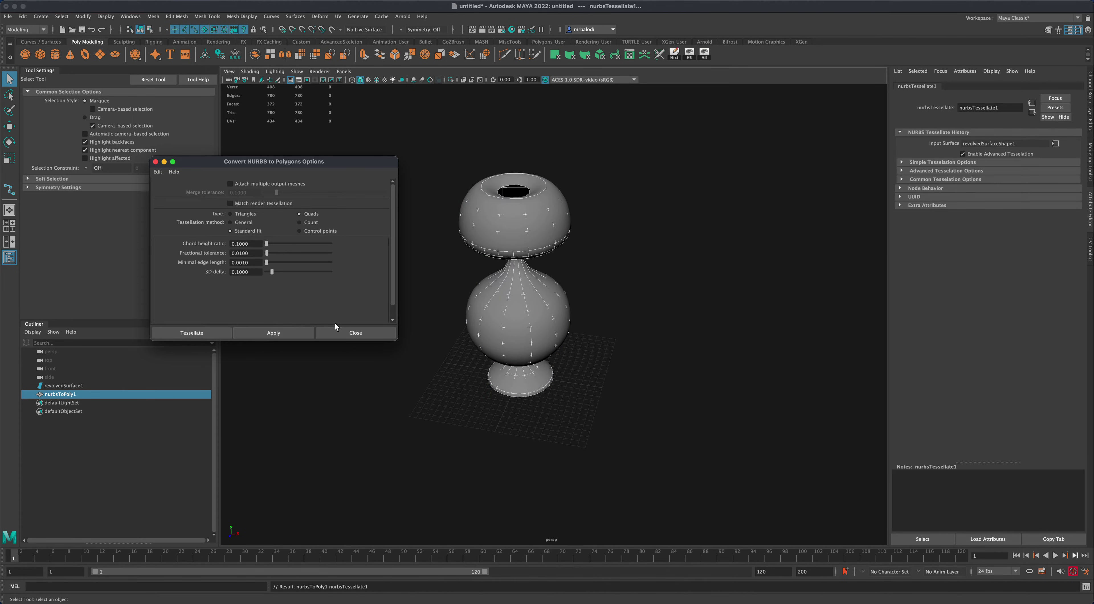
# Move the converted polygon vase along the X axis so it stands beside the original NURBS surface
pyautogui.keyDown('alt'); pyautogui.moveTo(446, 318); pyautogui.dragTo(442, 314); pyautogui.keyUp('alt')
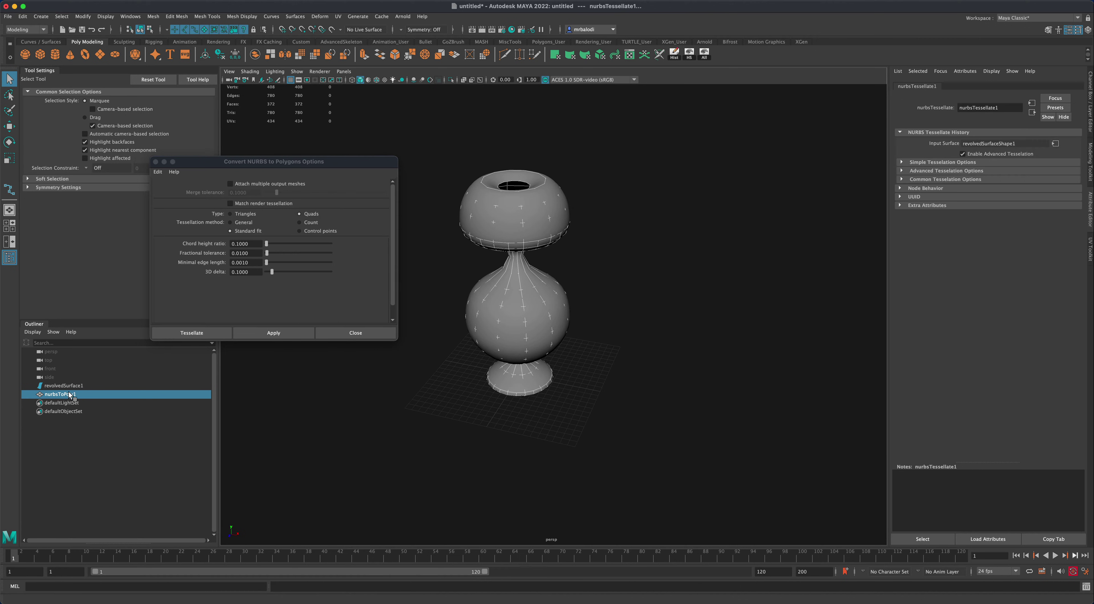
pyautogui.click(9, 126)
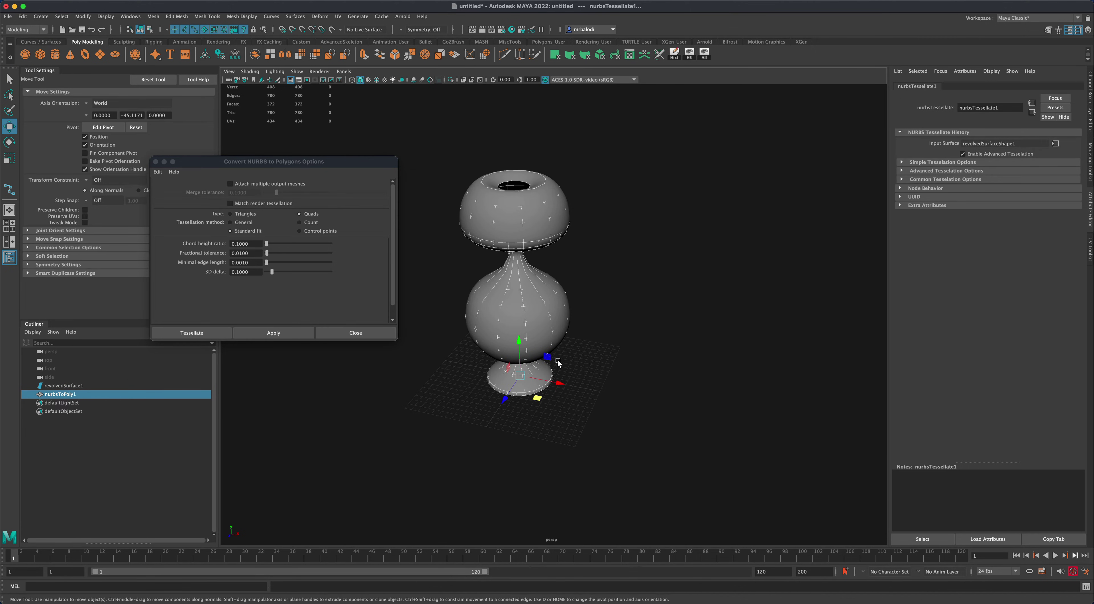
pyautogui.moveTo(556, 384); pyautogui.dragTo(724, 394)
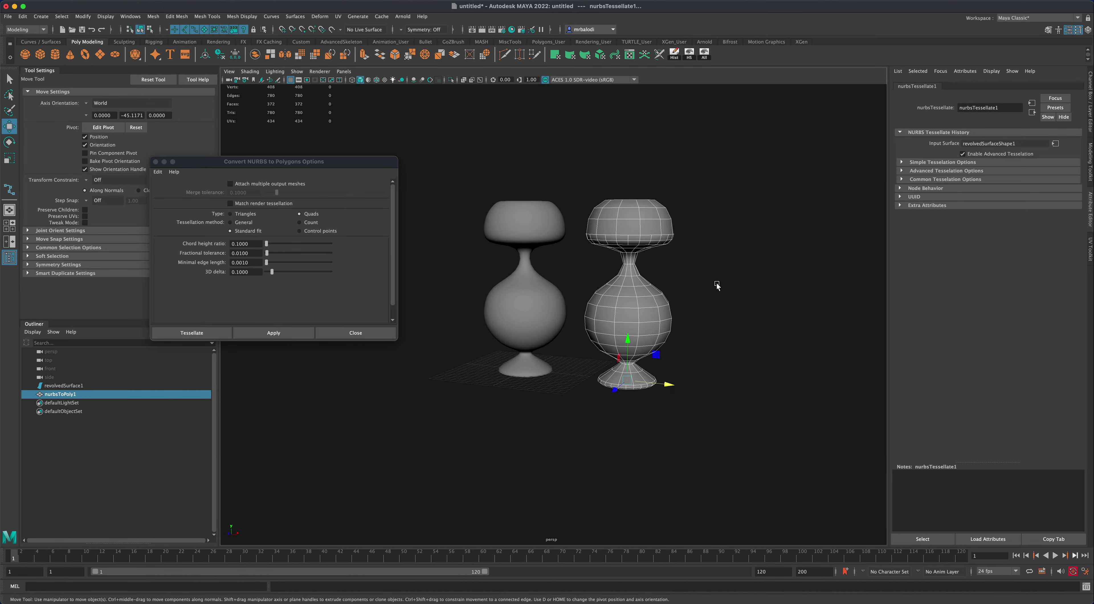
pyautogui.keyDown('alt'); pyautogui.moveTo(717, 285); pyautogui.dragTo(714, 282); pyautogui.keyUp('alt')
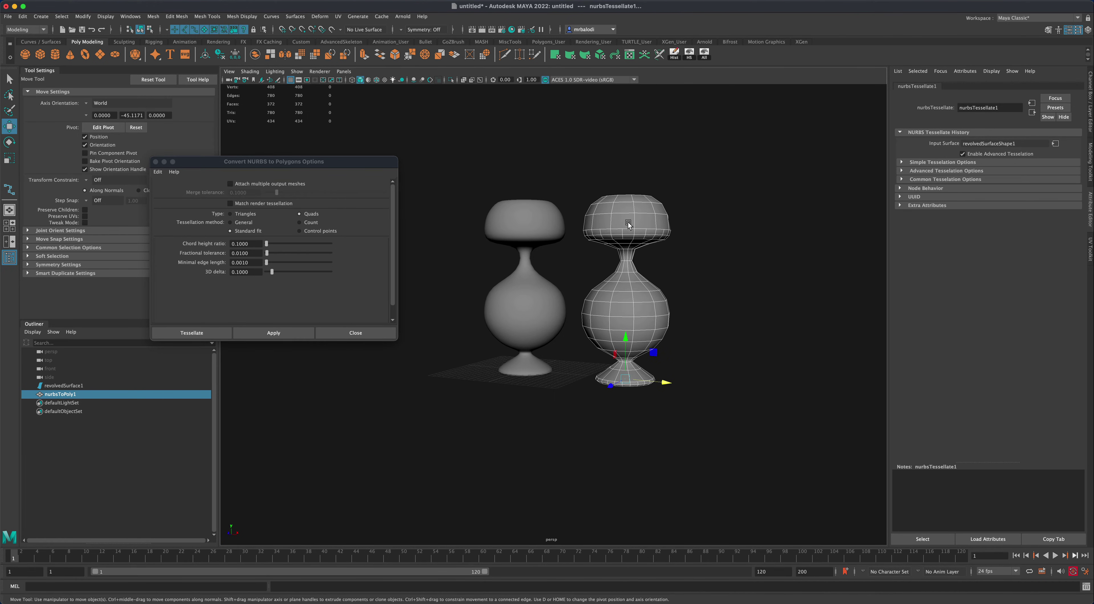
# Select the original NURBS vase and convert it to a second quad polygon mesh using the Count tessellation method at 200
pyautogui.keyDown('alt'); pyautogui.moveTo(629, 225); pyautogui.dragTo(765, 285); pyautogui.keyUp('alt')
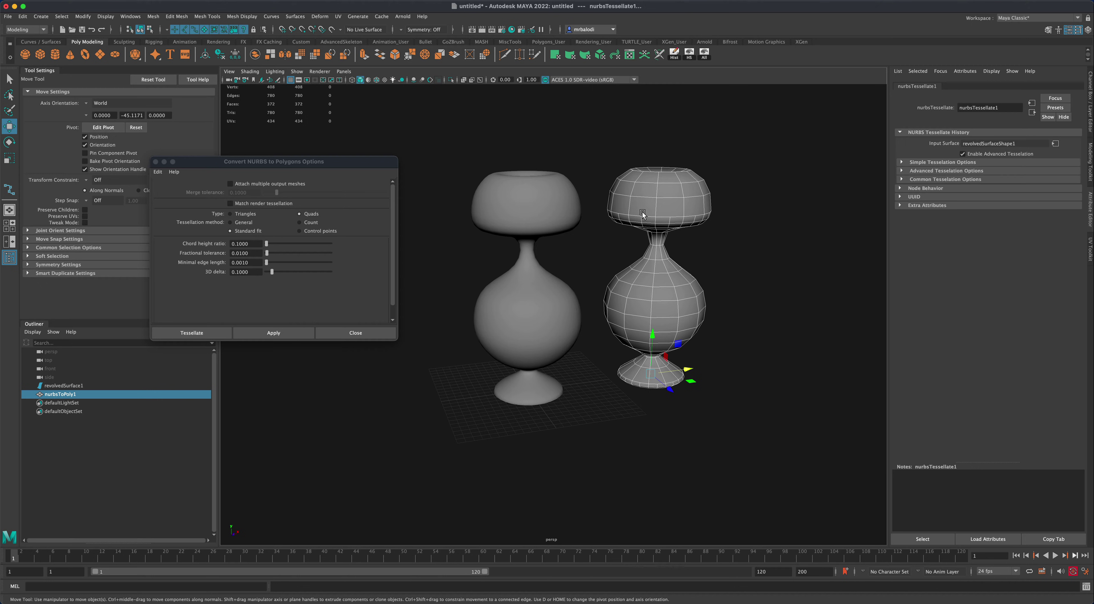
pyautogui.keyDown('alt'); pyautogui.moveTo(724, 247); pyautogui.dragTo(568, 194); pyautogui.keyUp('alt')
pyautogui.keyDown('alt'); pyautogui.moveTo(715, 254); pyautogui.dragTo(712, 247); pyautogui.keyUp('alt')
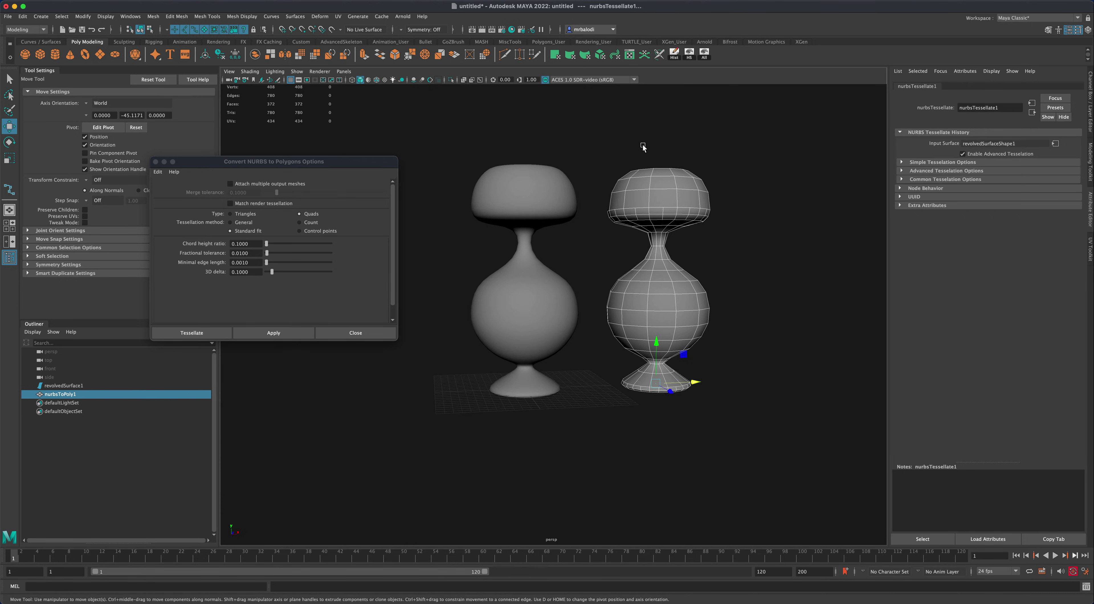
pyautogui.moveTo(644, 147)
pyautogui.keyDown('alt'); pyautogui.mouseDown()
pyautogui.moveTo(647, 165)
pyautogui.moveTo(635, 134)
pyautogui.moveTo(647, 151)
pyautogui.mouseUp(); pyautogui.keyUp('alt')
pyautogui.keyDown('alt'); pyautogui.moveTo(735, 237); pyautogui.dragTo(760, 271); pyautogui.keyUp('alt')
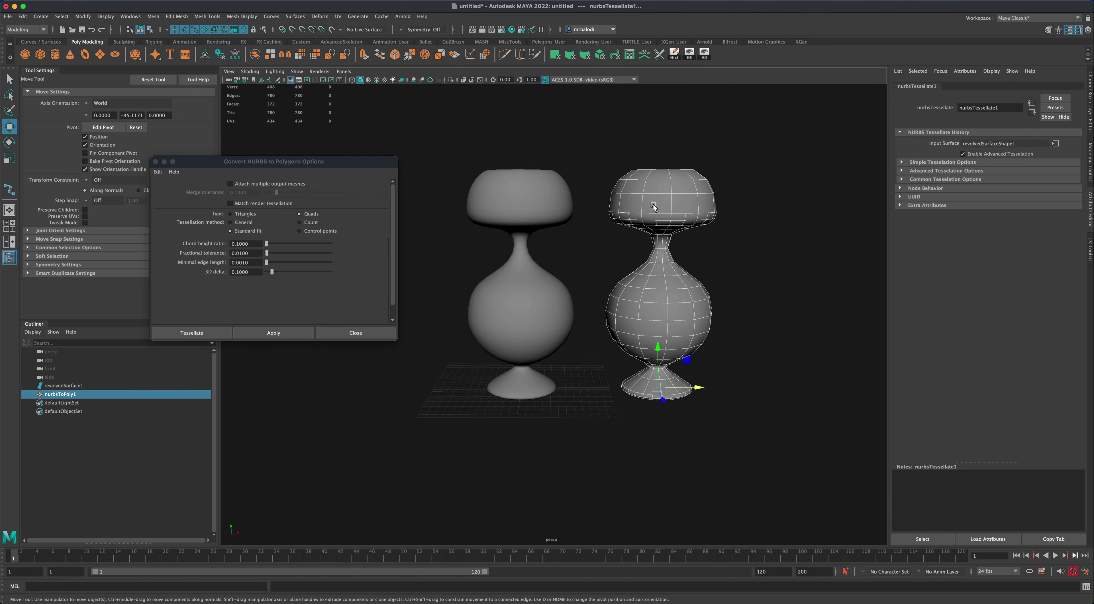
pyautogui.keyDown('alt'); pyautogui.moveTo(693, 243); pyautogui.dragTo(725, 261); pyautogui.keyUp('alt')
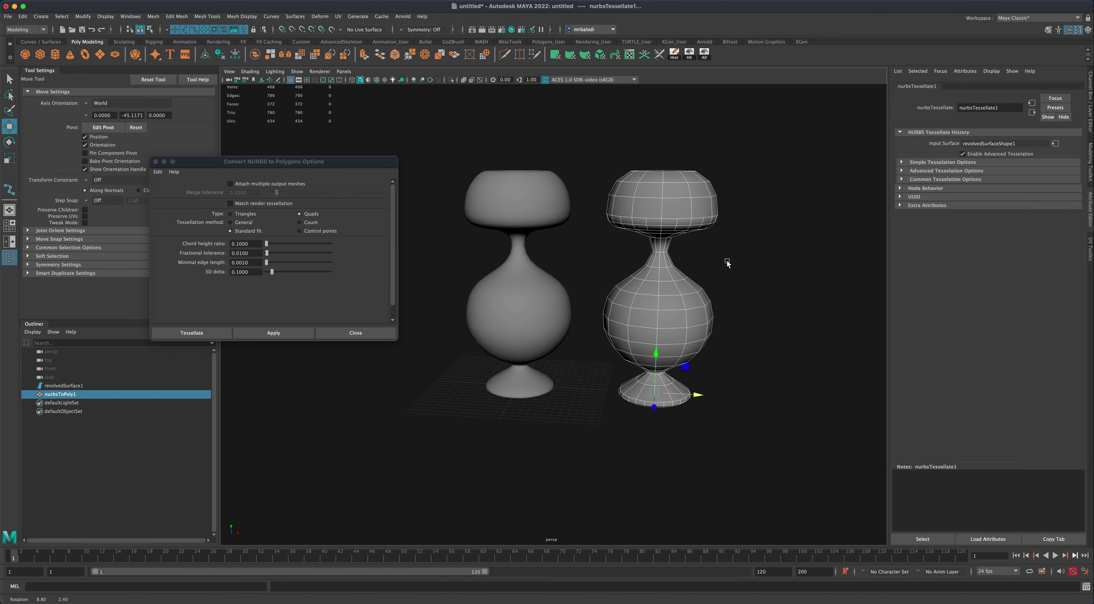
pyautogui.click(525, 265)
pyautogui.moveTo(362, 165); pyautogui.dragTo(385, 155)
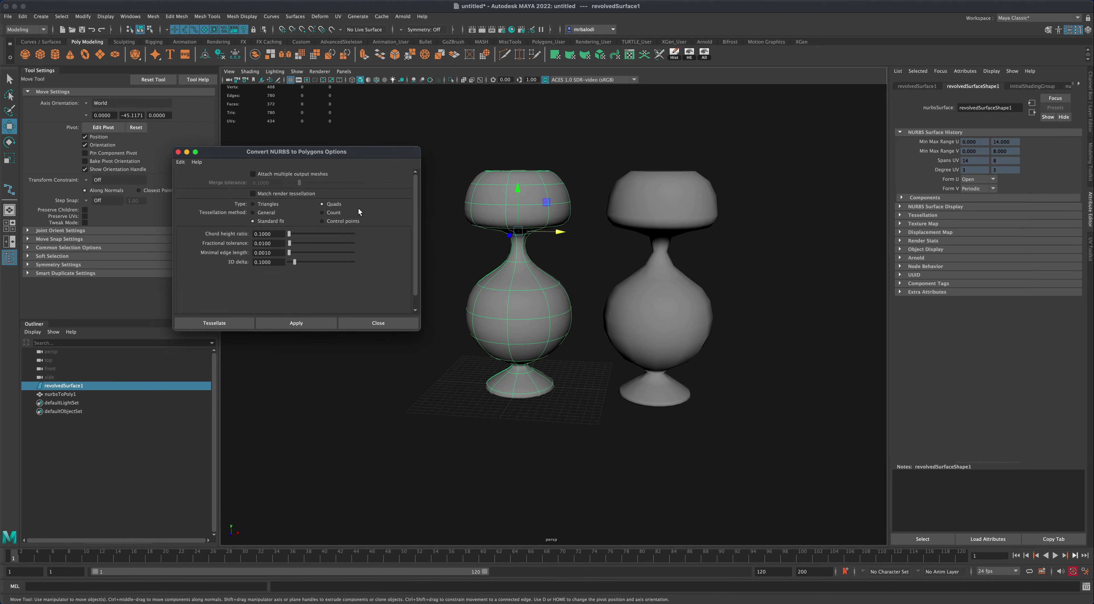
pyautogui.click(337, 213)
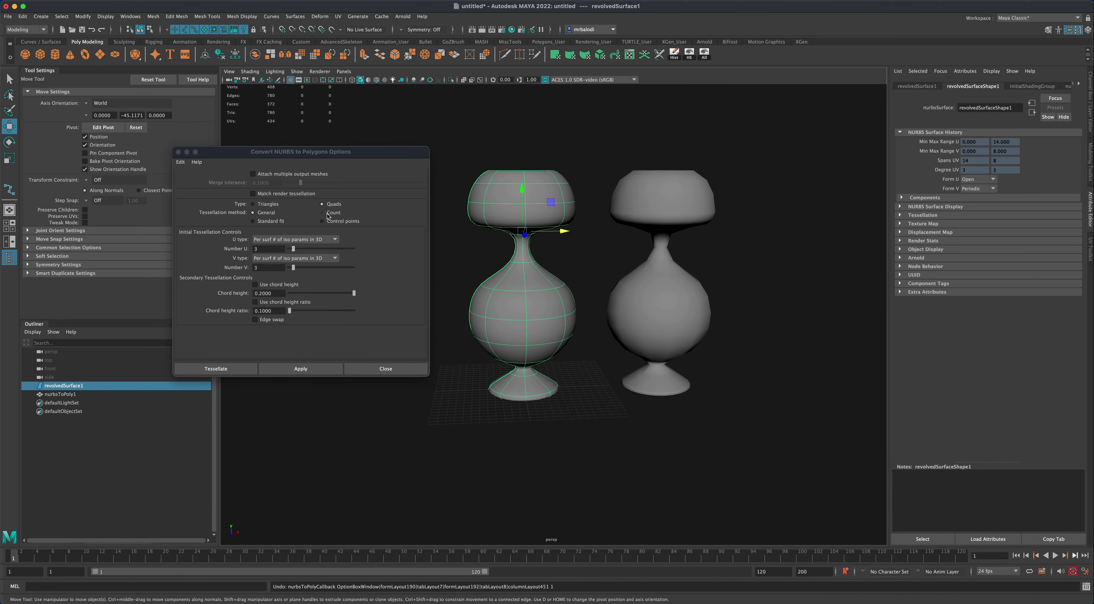
pyautogui.click(315, 372)
# Move the newly converted polygon vase along the X axis past the first converted vase
pyautogui.moveTo(566, 387); pyautogui.dragTo(812, 395)
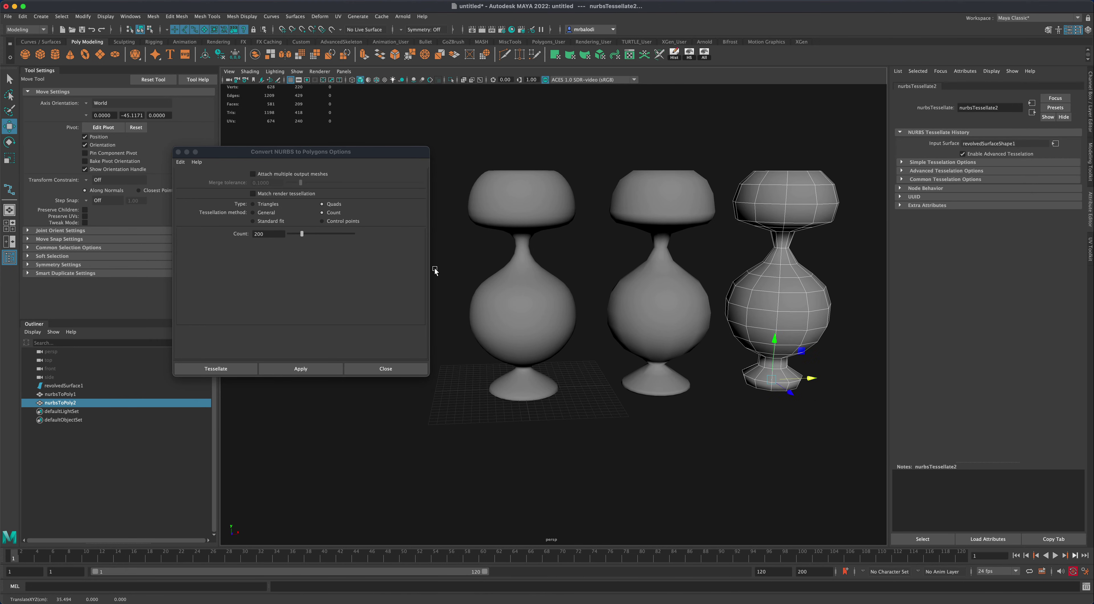
pyautogui.keyDown('alt'); pyautogui.moveTo(680, 385); pyautogui.dragTo(674, 388); pyautogui.keyUp('alt')
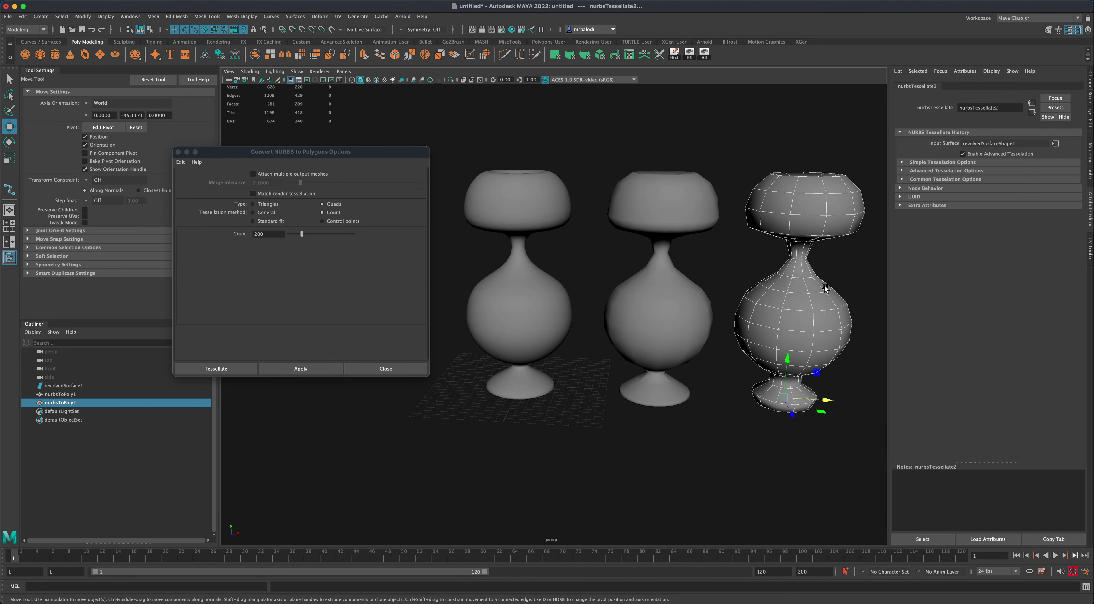
pyautogui.keyDown('alt'); pyautogui.moveTo(824, 287); pyautogui.dragTo(786, 246); pyautogui.keyUp('alt')
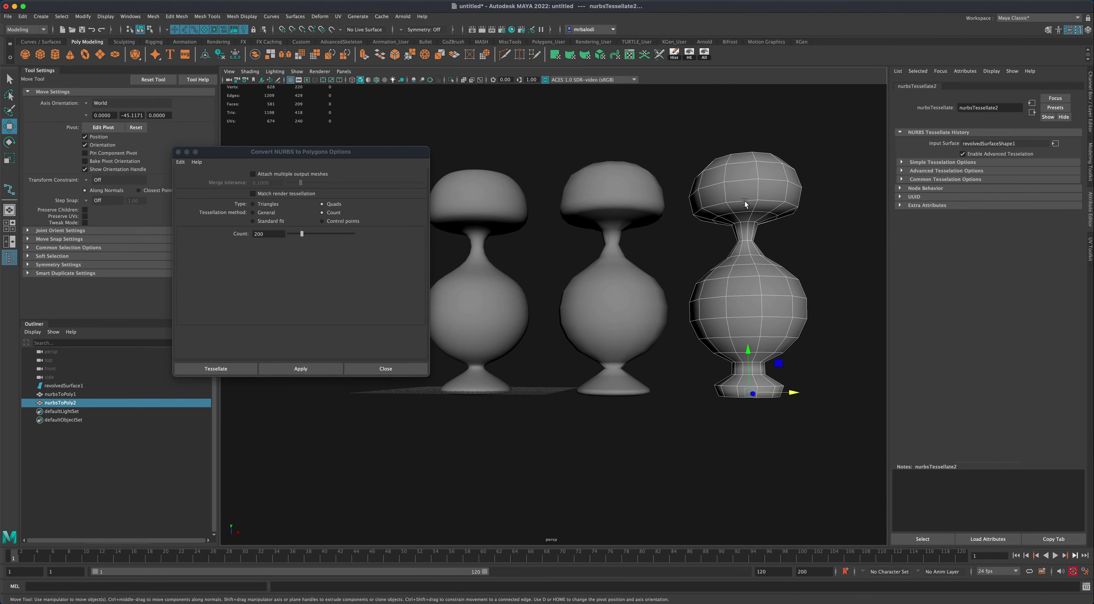
pyautogui.keyDown('alt'); pyautogui.moveTo(755, 212); pyautogui.dragTo(790, 252); pyautogui.keyUp('alt')
# Show wireframe on shaded for all objects, then select the Count-converted vase and compare its topology with the other two
pyautogui.moveTo(615, 144); pyautogui.dragTo(727, 210)
pyautogui.click(641, 143)
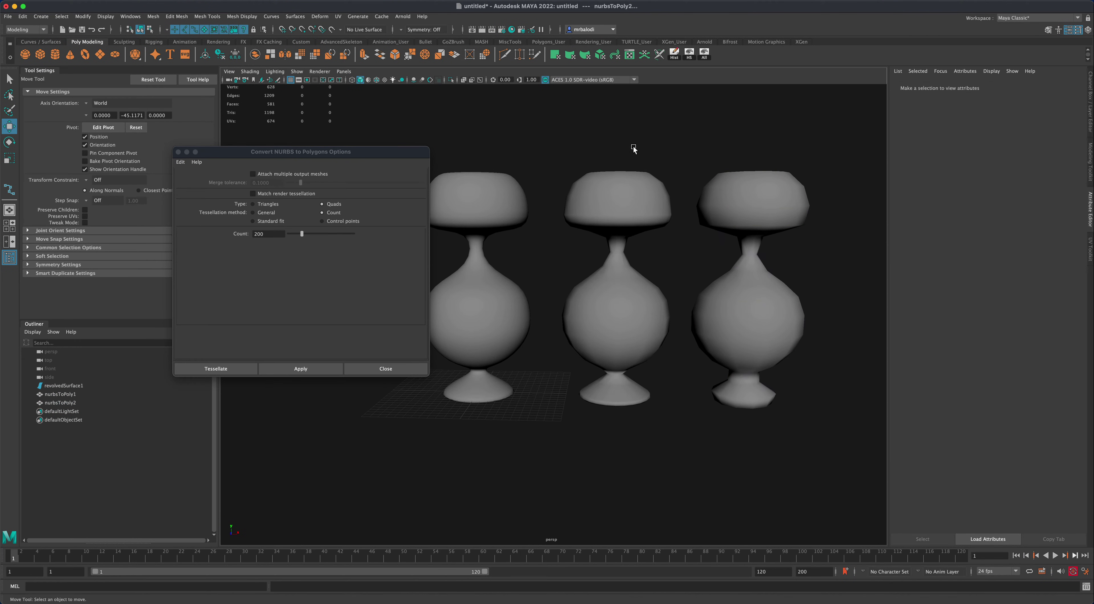
pyautogui.click(376, 80)
pyautogui.keyDown('alt'); pyautogui.moveTo(583, 159); pyautogui.dragTo(581, 148); pyautogui.keyUp('alt')
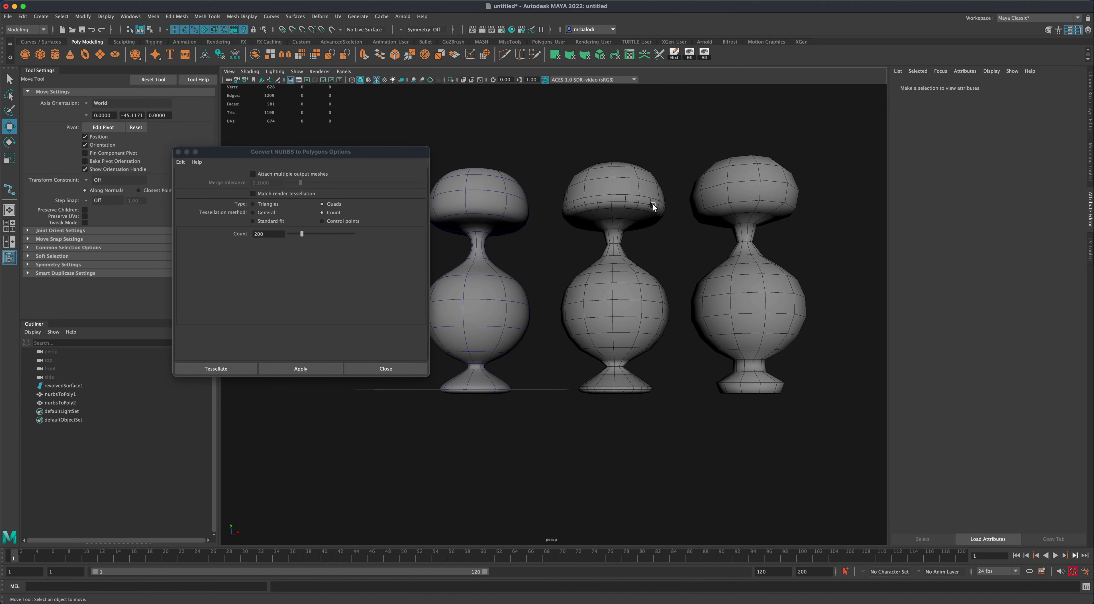
pyautogui.click(755, 195)
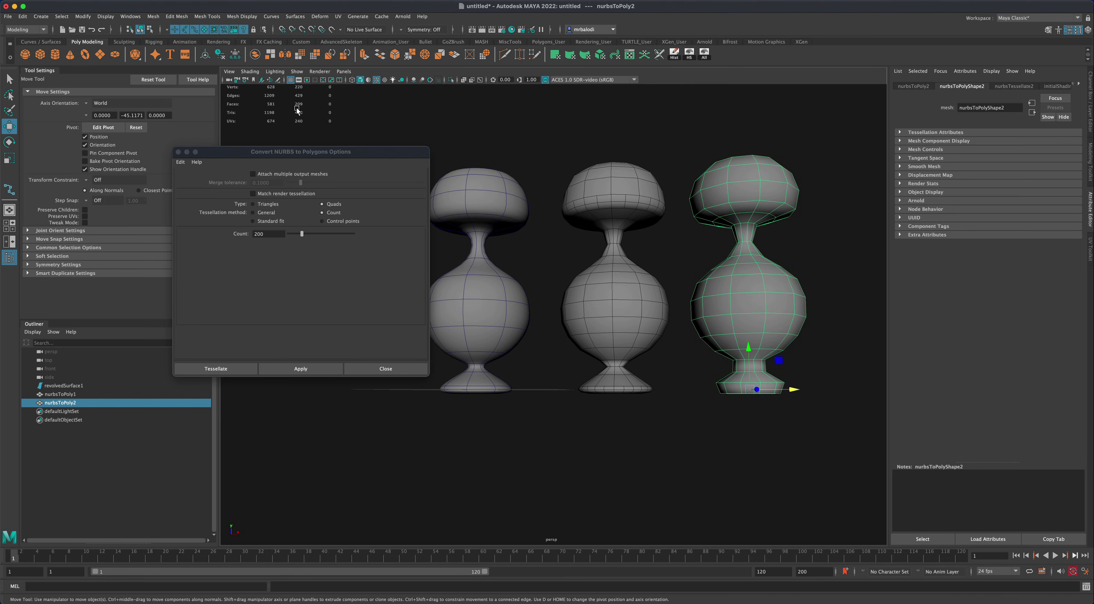
pyautogui.moveTo(633, 124)
pyautogui.keyDown('alt'); pyautogui.mouseDown()
pyautogui.moveTo(642, 129)
pyautogui.moveTo(635, 121)
pyautogui.moveTo(628, 135)
pyautogui.moveTo(644, 133)
pyautogui.mouseUp(); pyautogui.keyUp('alt')
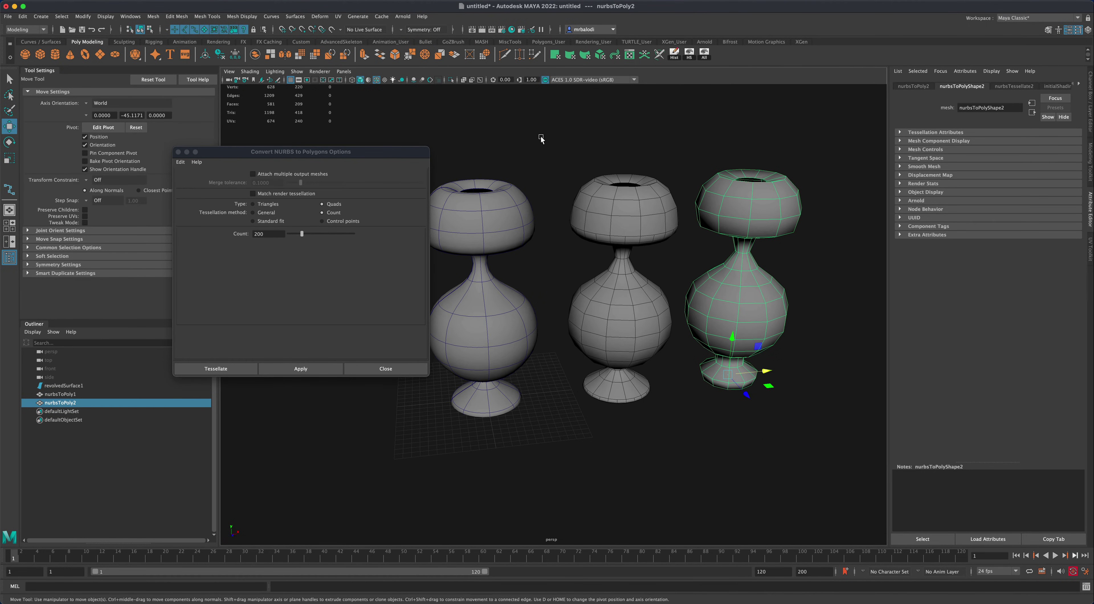
pyautogui.keyDown('alt'); pyautogui.moveTo(498, 144); pyautogui.dragTo(497, 154); pyautogui.keyUp('alt')
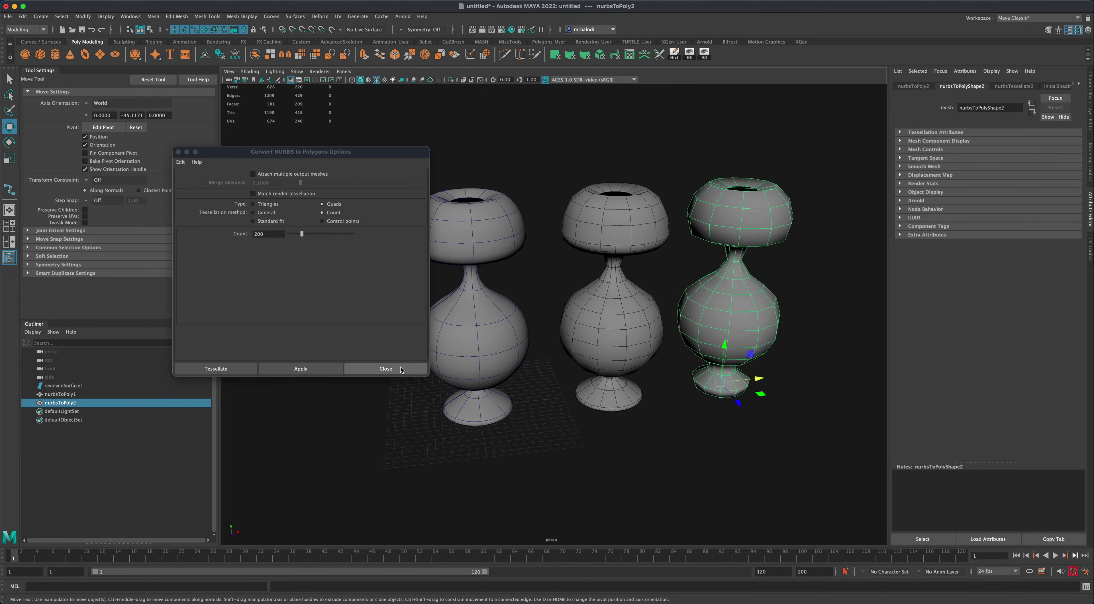
# Close the conversion options and delete both the NURBS vase and the first, denser polygon vase
pyautogui.click(386, 368)
pyautogui.press('q')
pyautogui.moveTo(336, 163); pyautogui.dragTo(595, 275)
pyautogui.press('Delete')
# Select the remaining polygon vase and move it to the centre of the grid using the top view
pyautogui.click(716, 314)
pyautogui.press('w')
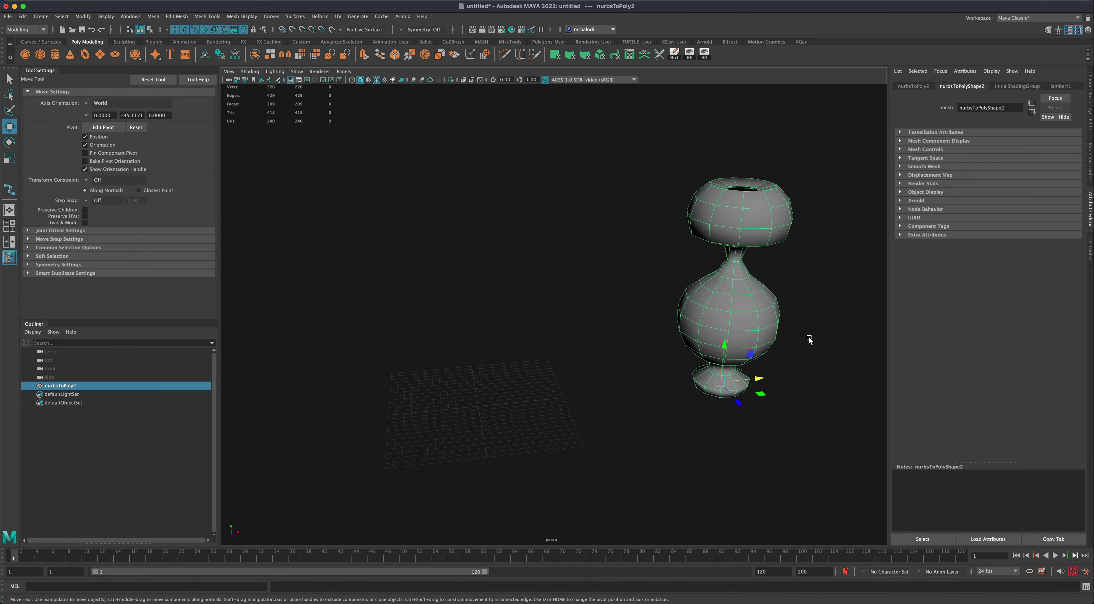
pyautogui.keyDown('alt'); pyautogui.moveTo(817, 336); pyautogui.dragTo(873, 230); pyautogui.keyUp('alt')
pyautogui.press('space')
pyautogui.press('space')
pyautogui.scroll(-2, 527, 306)
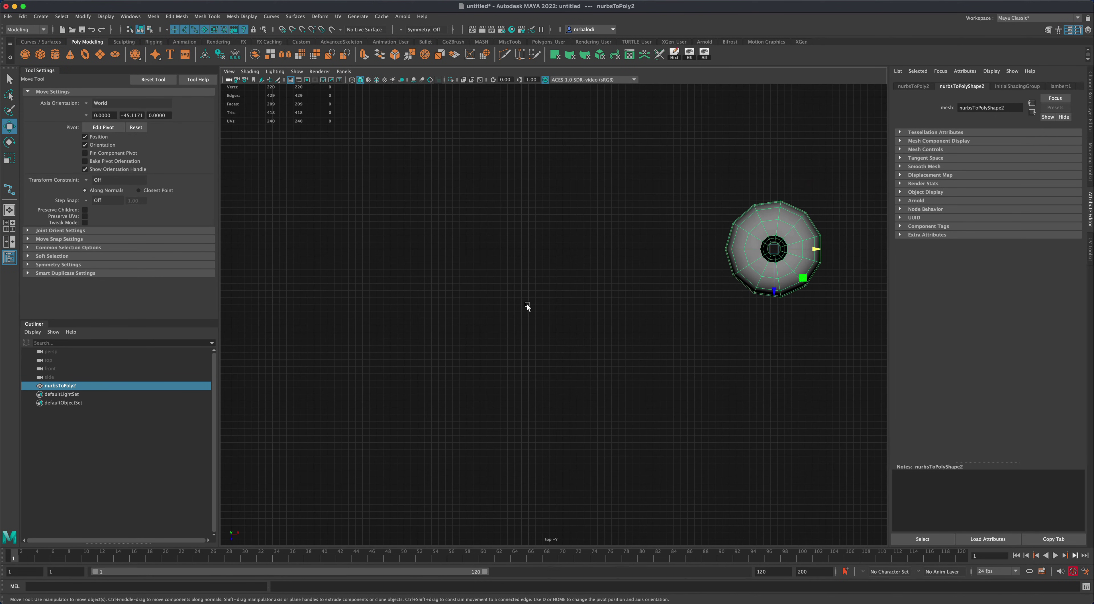
pyautogui.moveTo(773, 250); pyautogui.dragTo(530, 251)
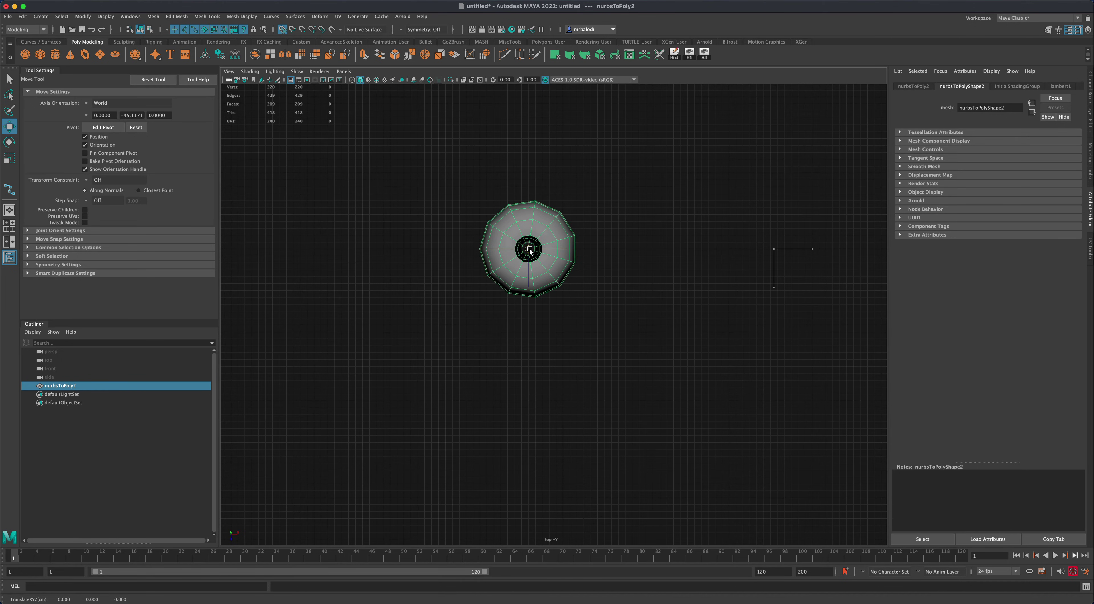
pyautogui.press('space')
pyautogui.press('space')
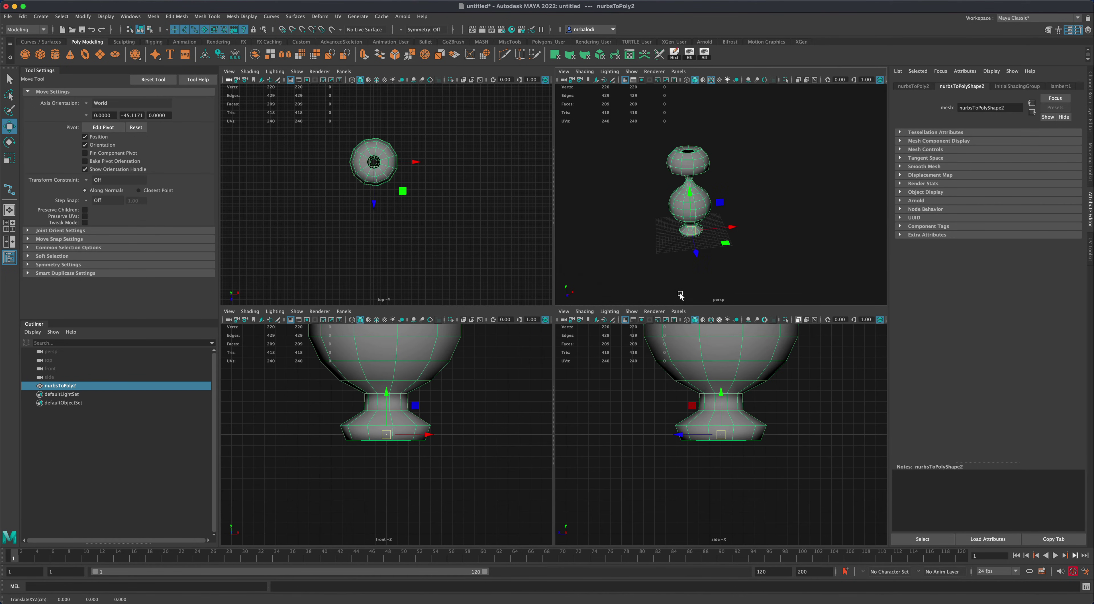
# Select the edge loop around the vase's narrow upper neck and bevel it with a fraction of 0.3 and one segment
pyautogui.scroll(5, 668, 334)
pyautogui.keyDown('alt'); pyautogui.moveTo(567, 347); pyautogui.dragTo(653, 342, button='middle'); pyautogui.keyUp('alt')
pyautogui.keyDown('alt'); pyautogui.moveTo(656, 343); pyautogui.dragTo(687, 335); pyautogui.keyUp('alt')
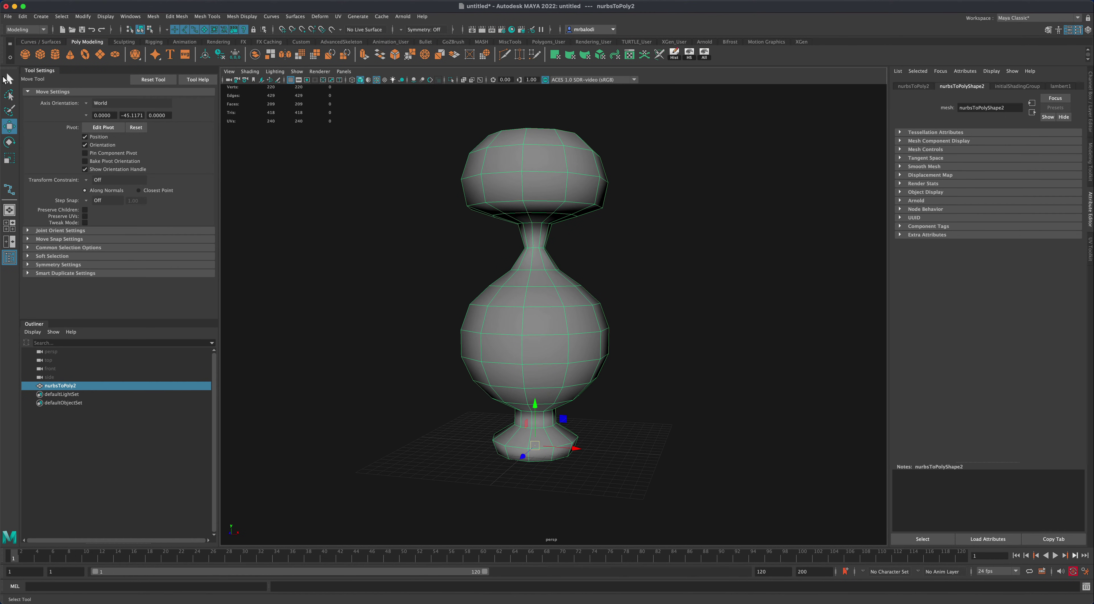
pyautogui.click(9, 79)
pyautogui.moveTo(534, 234); pyautogui.dragTo(536, 217, button='right')
pyautogui.doubleClick(536, 248)
pyautogui.keyDown('alt'); pyautogui.moveTo(537, 248); pyautogui.dragTo(614, 245); pyautogui.keyUp('alt')
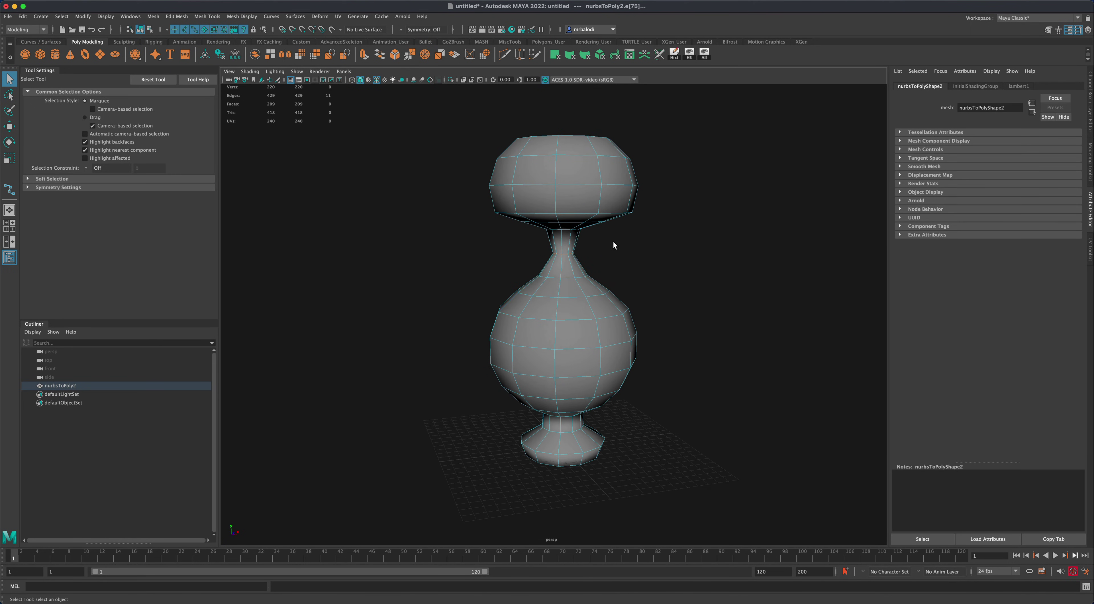
pyautogui.click(394, 56)
pyautogui.moveTo(736, 326); pyautogui.dragTo(734, 324)
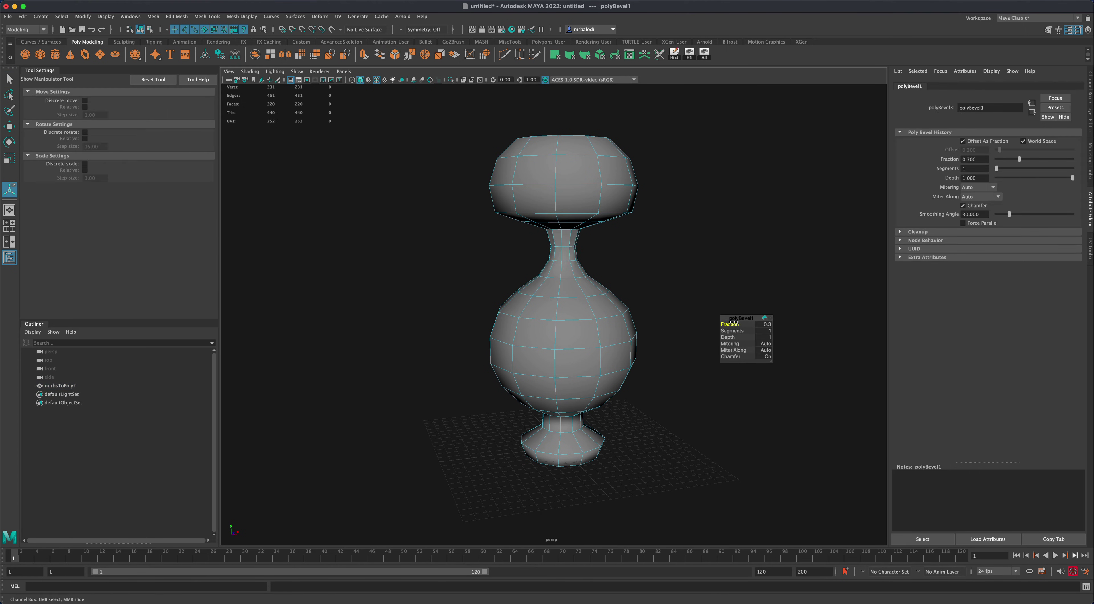
# Close the hole under the vase's base by converting its border edge loop to vertices and merging them to the centre
pyautogui.keyDown('alt'); pyautogui.moveTo(663, 314); pyautogui.dragTo(622, 312); pyautogui.keyUp('alt')
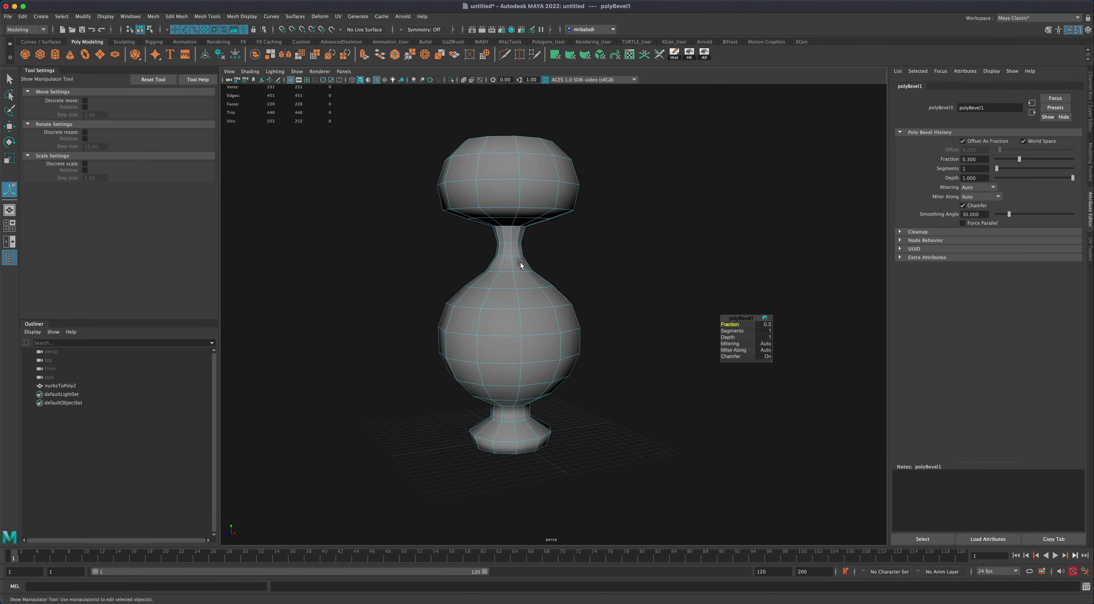
pyautogui.keyDown('alt'); pyautogui.moveTo(510, 253); pyautogui.dragTo(606, 305); pyautogui.keyUp('alt')
pyautogui.click(8, 79)
pyautogui.keyDown('alt'); pyautogui.moveTo(356, 255); pyautogui.dragTo(517, 398); pyautogui.keyUp('alt')
pyautogui.moveTo(524, 360); pyautogui.dragTo(524, 351, button='right')
pyautogui.doubleClick(508, 388)
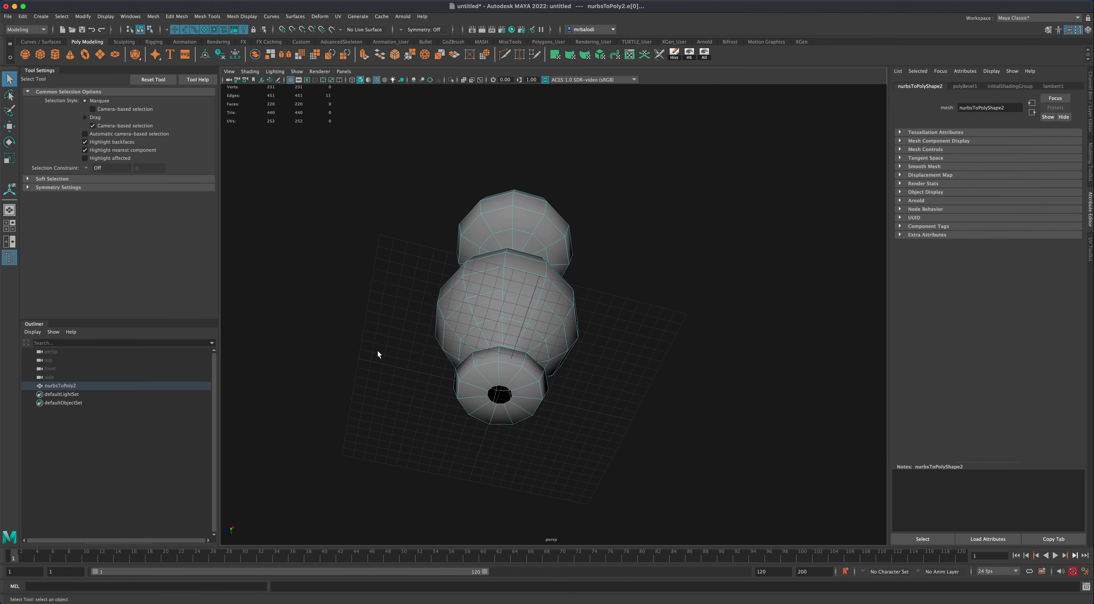
pyautogui.keyDown('alt'); pyautogui.moveTo(377, 350); pyautogui.dragTo(374, 337); pyautogui.keyUp('alt')
pyautogui.click(61, 17)
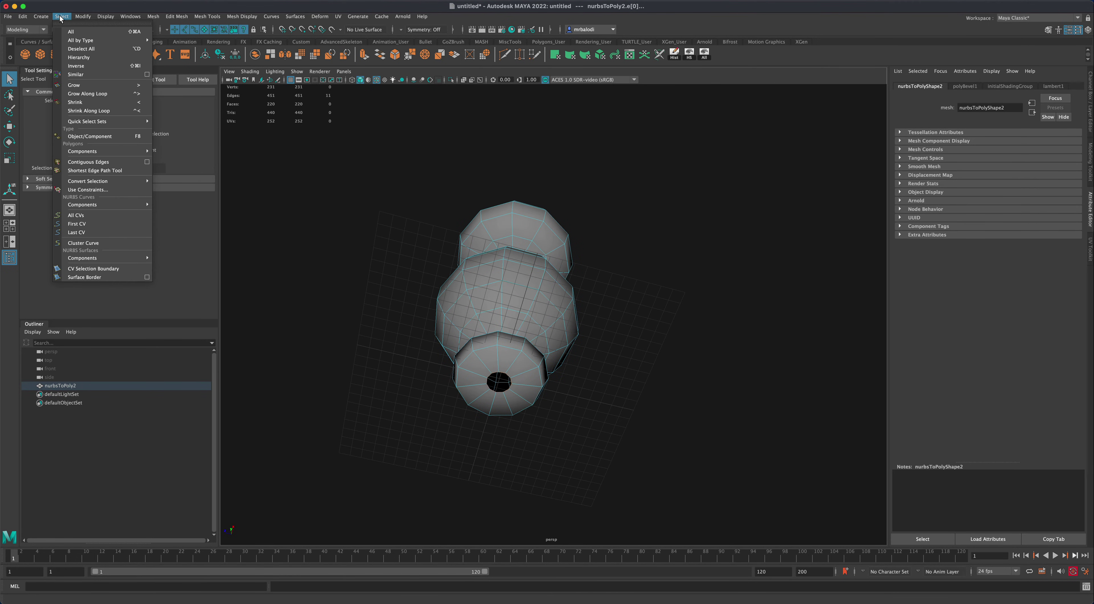
pyautogui.moveTo(127, 183)
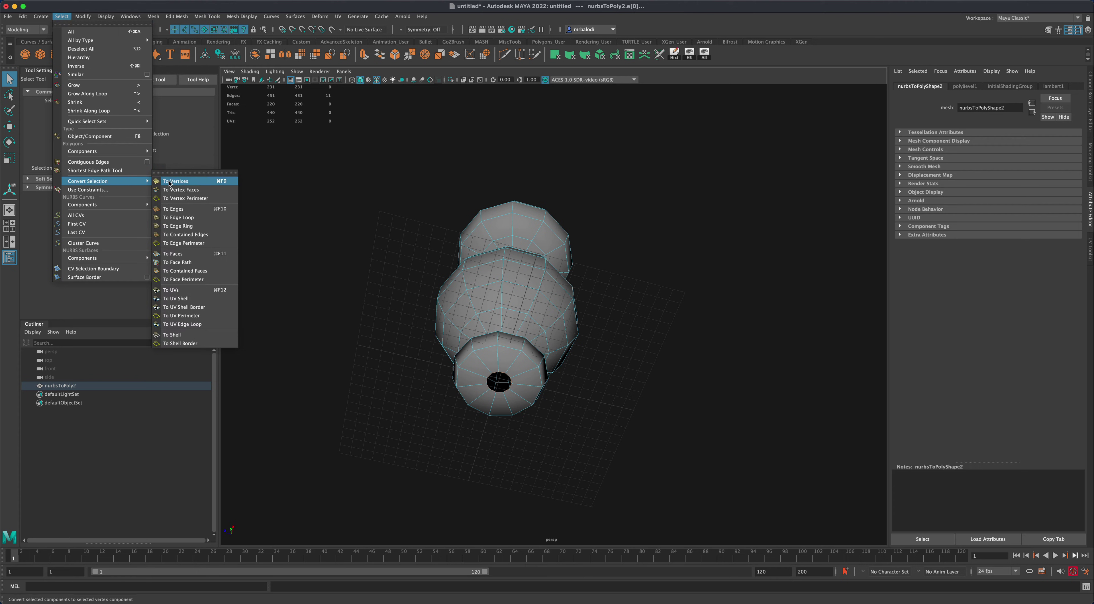
pyautogui.click(198, 183)
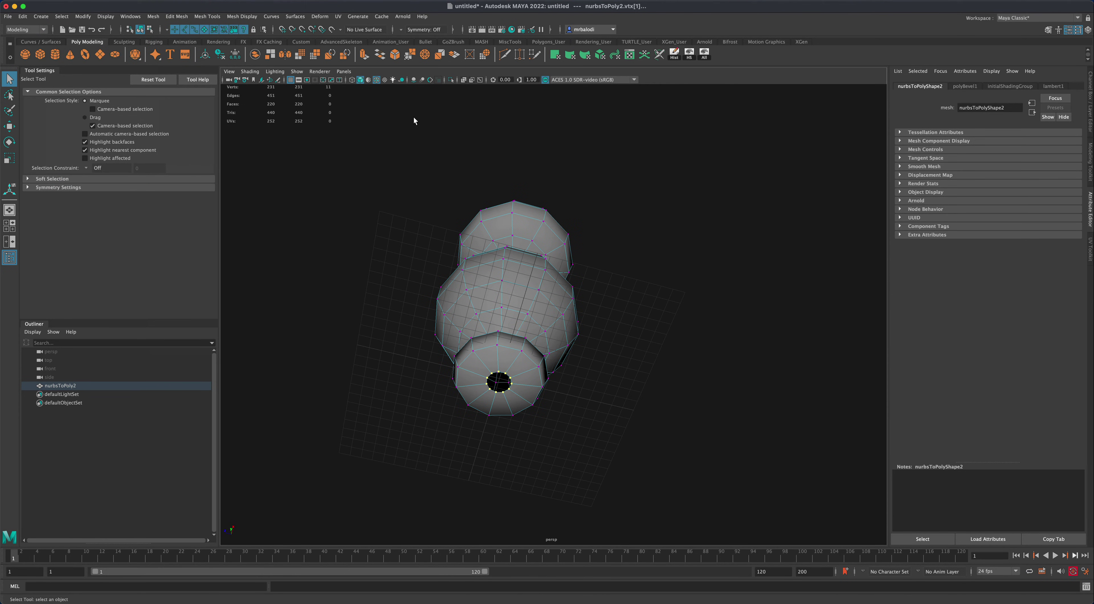
pyautogui.click(425, 55)
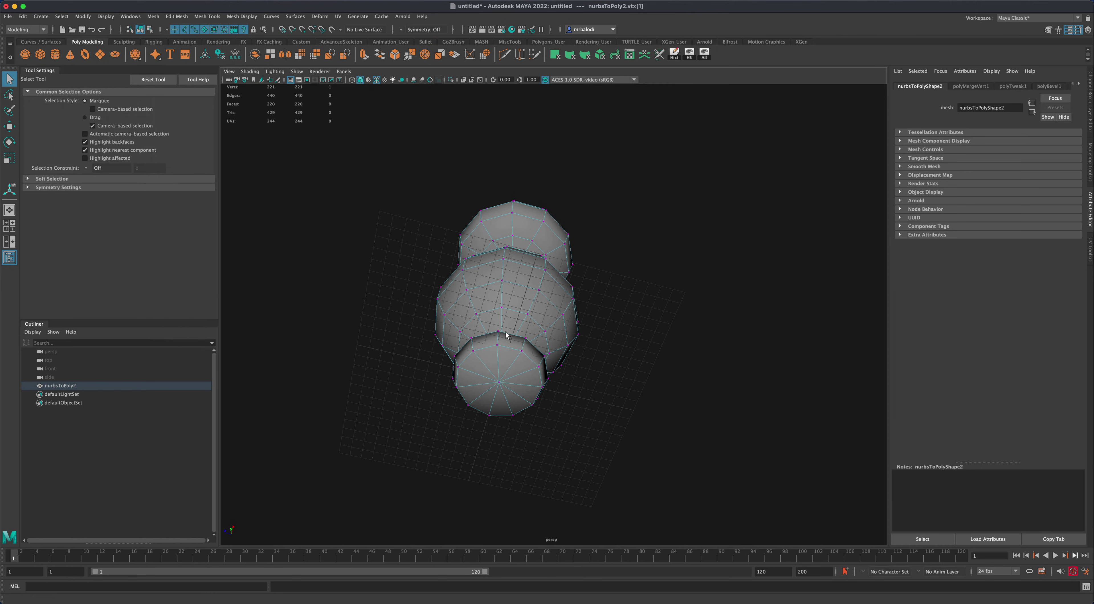
# Select the border edge loop of the vase's top opening and scale it outward to widen the mouth
pyautogui.moveTo(509, 384)
pyautogui.keyDown('alt'); pyautogui.mouseDown()
pyautogui.moveTo(501, 374)
pyautogui.moveTo(504, 403)
pyautogui.mouseUp(); pyautogui.keyUp('alt')
pyautogui.moveTo(504, 403); pyautogui.dragTo(543, 348, button='right')
pyautogui.click(630, 383)
pyautogui.keyDown('alt'); pyautogui.moveTo(630, 382); pyautogui.dragTo(546, 245); pyautogui.keyUp('alt')
pyautogui.scroll(3, 650, 365)
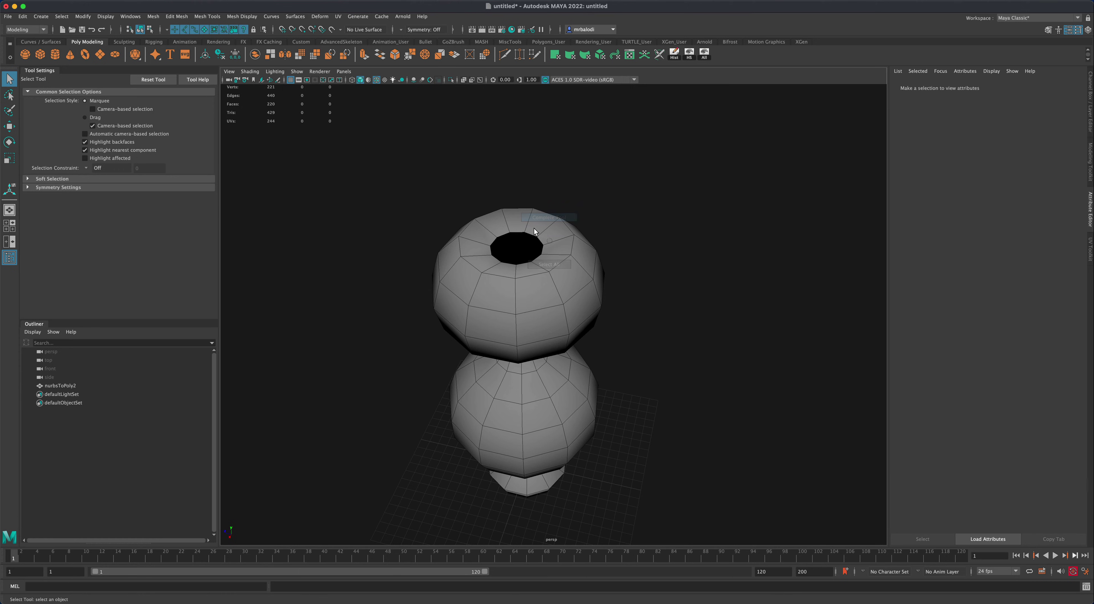
pyautogui.click(548, 237)
pyautogui.moveTo(542, 220); pyautogui.dragTo(541, 197, button='right')
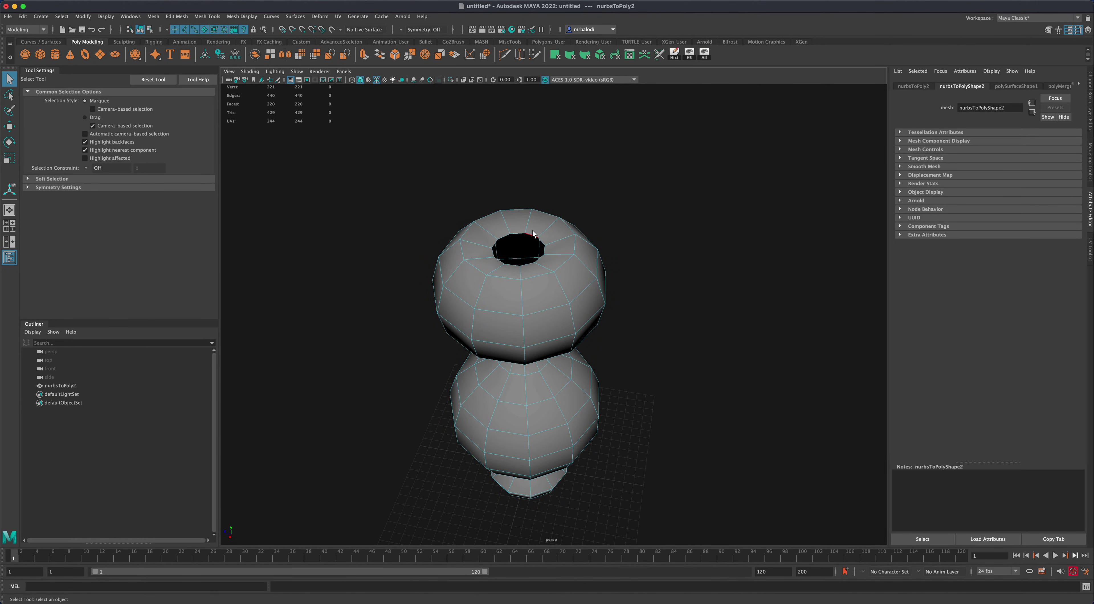
pyautogui.click(6, 160)
pyautogui.moveTo(518, 249); pyautogui.dragTo(559, 239)
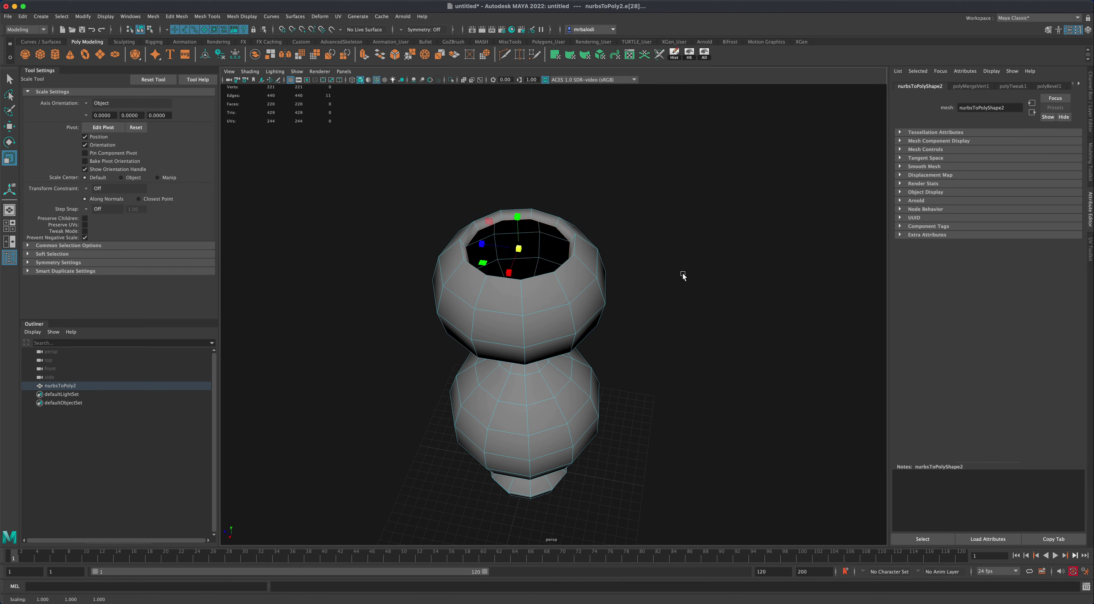
pyautogui.moveTo(678, 276)
pyautogui.keyDown('alt'); pyautogui.mouseDown()
pyautogui.moveTo(632, 276)
pyautogui.moveTo(659, 273)
pyautogui.mouseUp(); pyautogui.keyUp('alt')
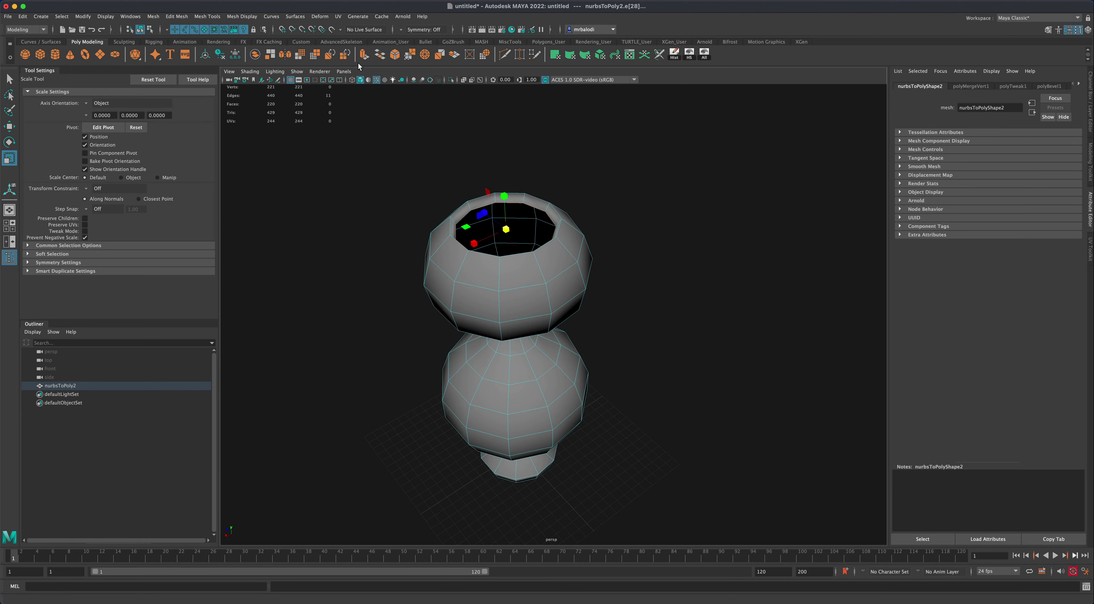
# Extrude the widened rim edge loop, move the new edges down inside the vase and scale them to shape the inner wall
pyautogui.click(364, 55)
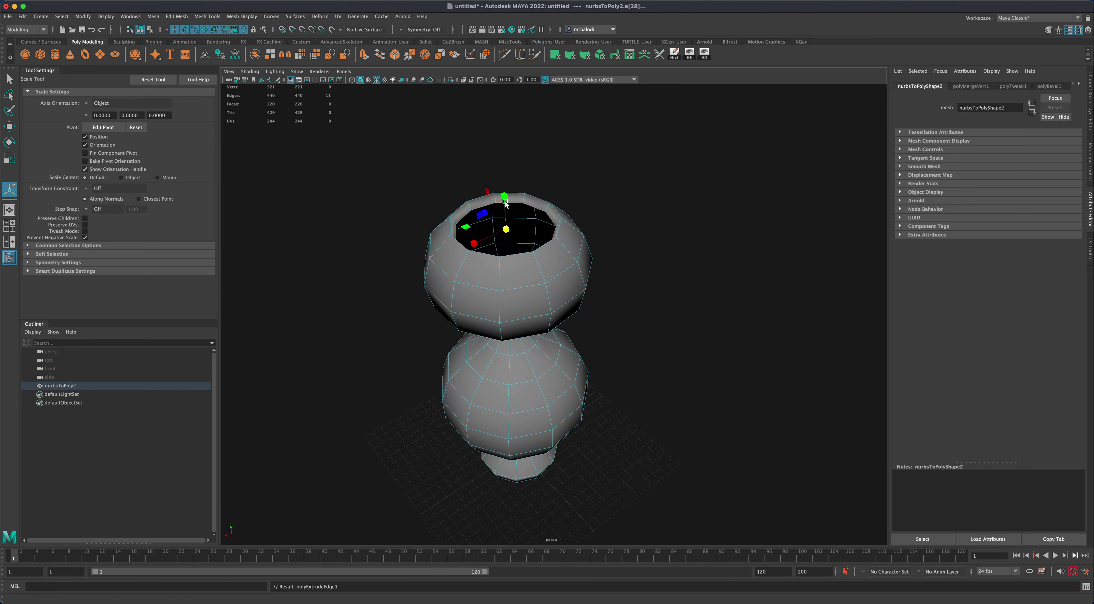
pyautogui.click(10, 126)
pyautogui.moveTo(505, 199); pyautogui.dragTo(505, 254)
pyautogui.keyDown('alt'); pyautogui.moveTo(650, 298); pyautogui.dragTo(645, 302); pyautogui.keyUp('alt')
pyautogui.click(9, 159)
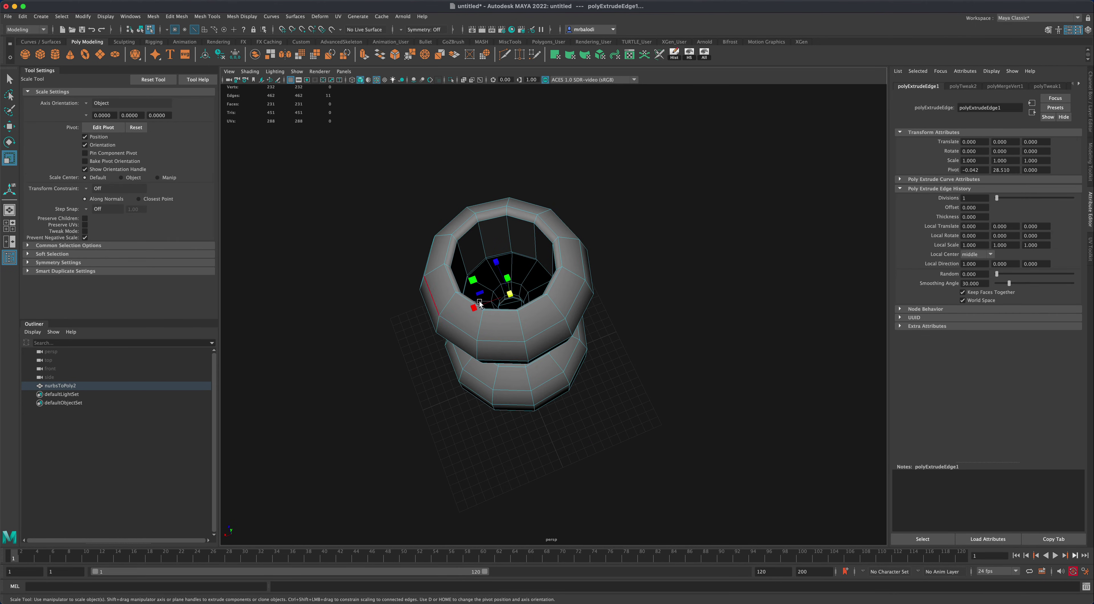
pyautogui.moveTo(509, 295); pyautogui.dragTo(694, 335)
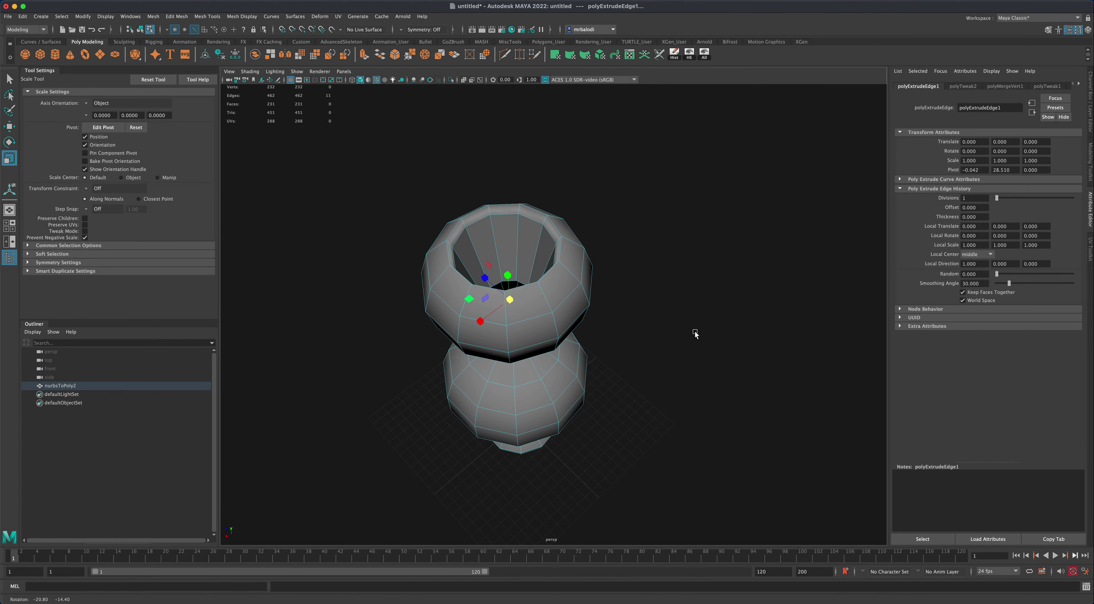
# In the side view with X-ray shading, narrow the inner wall's lower edge loop and move it down into the vase's neck
pyautogui.click(463, 80)
pyautogui.press('space')
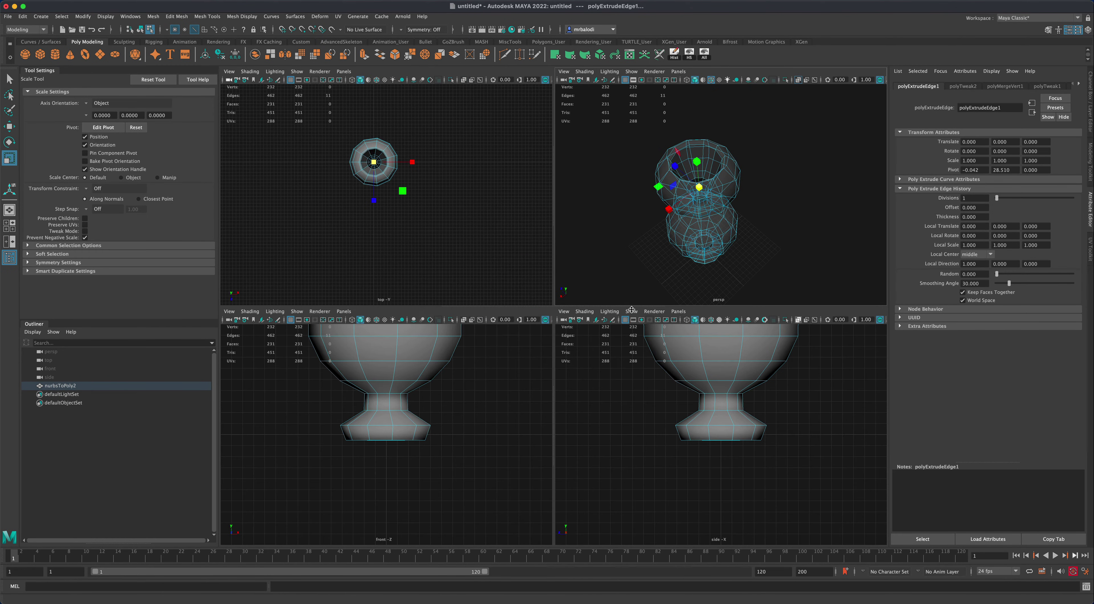
pyautogui.press('space')
pyautogui.scroll(-3, 728, 324)
pyautogui.keyDown('alt'); pyautogui.moveTo(698, 248); pyautogui.dragTo(656, 401, button='middle'); pyautogui.keyUp('alt')
pyautogui.scroll(-4, 654, 379)
pyautogui.click(464, 80)
pyautogui.click(463, 81)
pyautogui.click(463, 80)
pyautogui.keyDown('alt'); pyautogui.moveTo(678, 188); pyautogui.dragTo(686, 271, button='middle'); pyautogui.keyUp('alt')
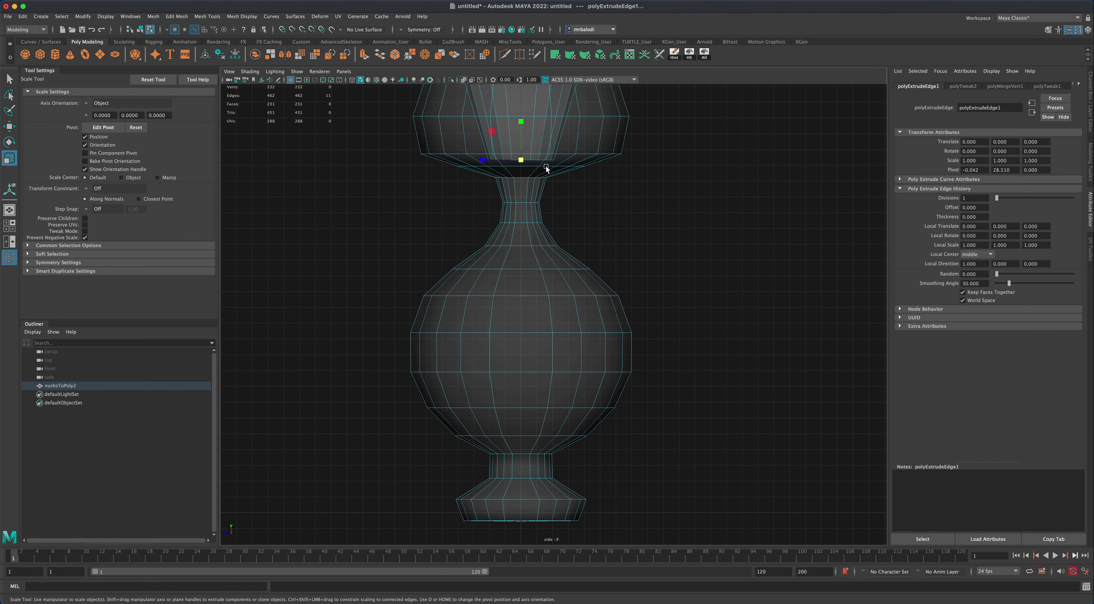
pyautogui.moveTo(521, 161); pyautogui.dragTo(496, 169)
pyautogui.press('w')
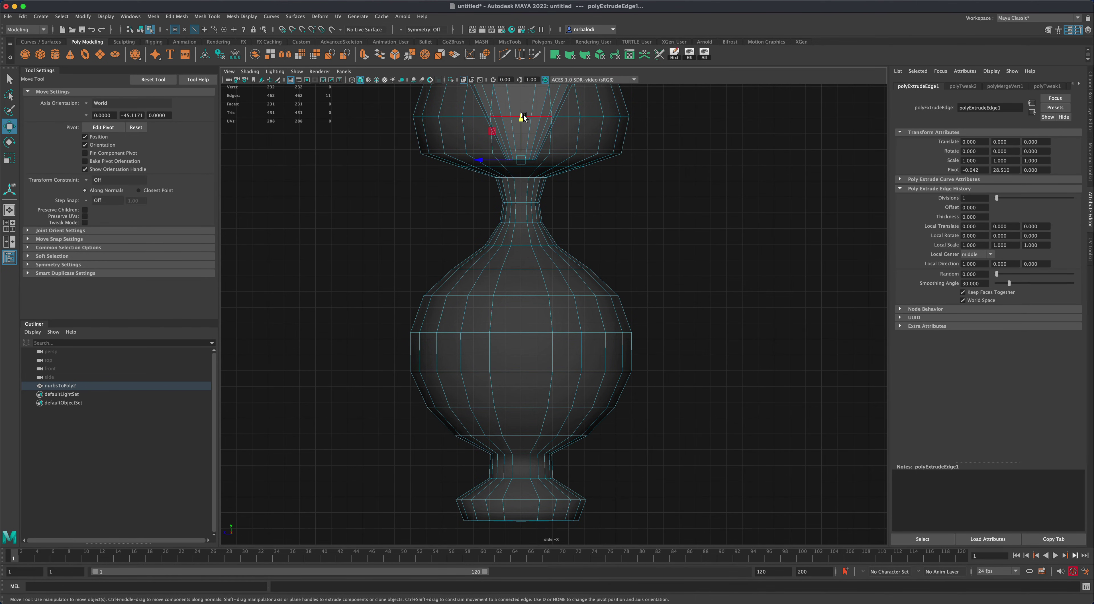
pyautogui.moveTo(524, 117); pyautogui.dragTo(513, 176)
# Scale the lowered inner edge loop further inward so it fits inside the narrow neck, and return to the perspective view
pyautogui.press('r')
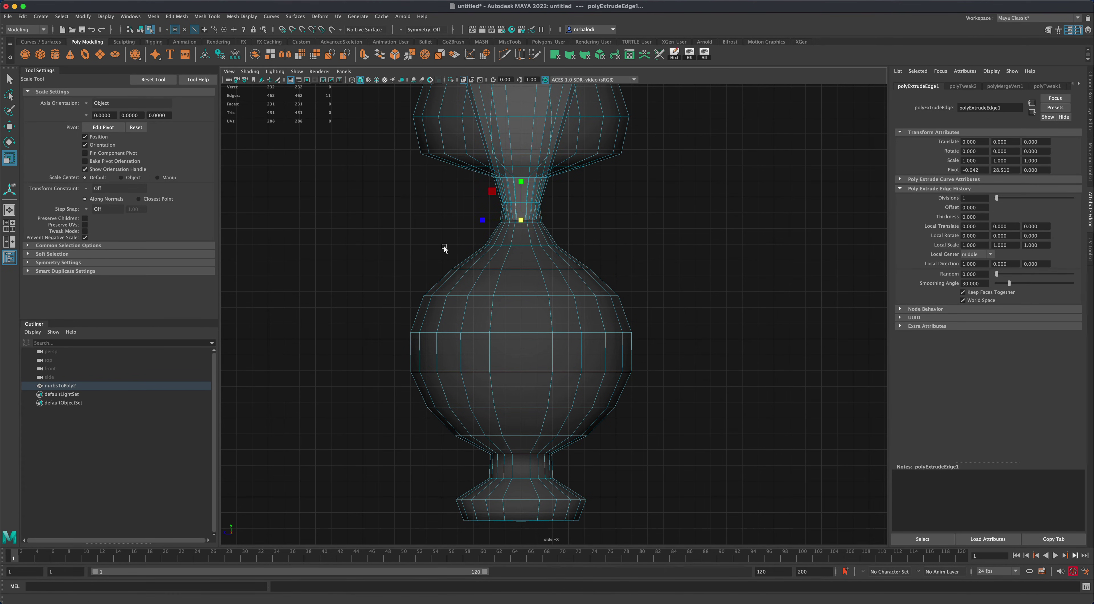
pyautogui.moveTo(482, 220); pyautogui.dragTo(506, 225)
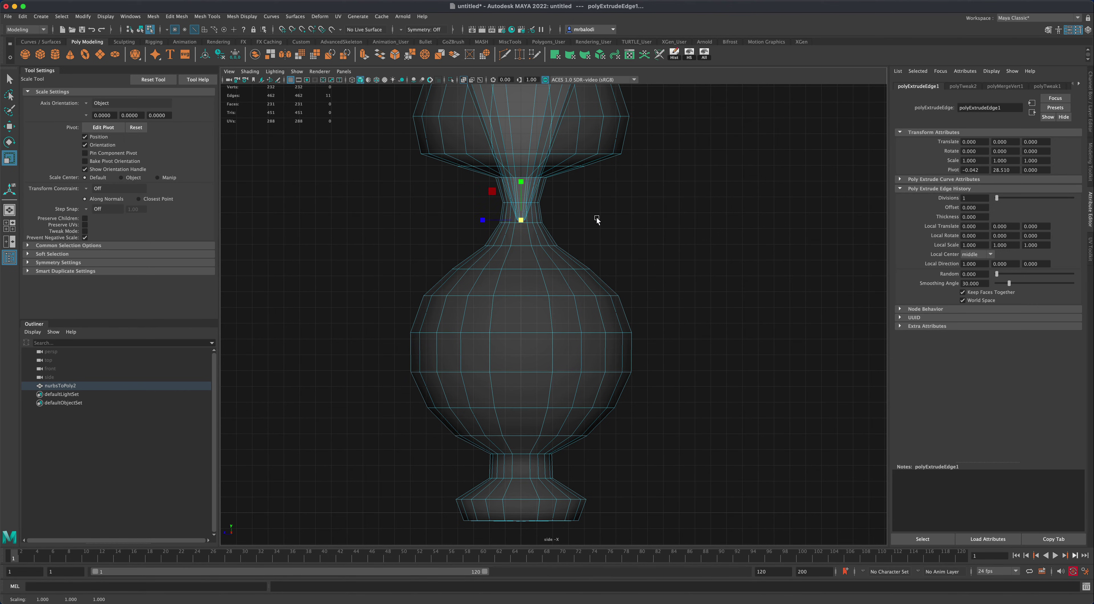
pyautogui.press('space')
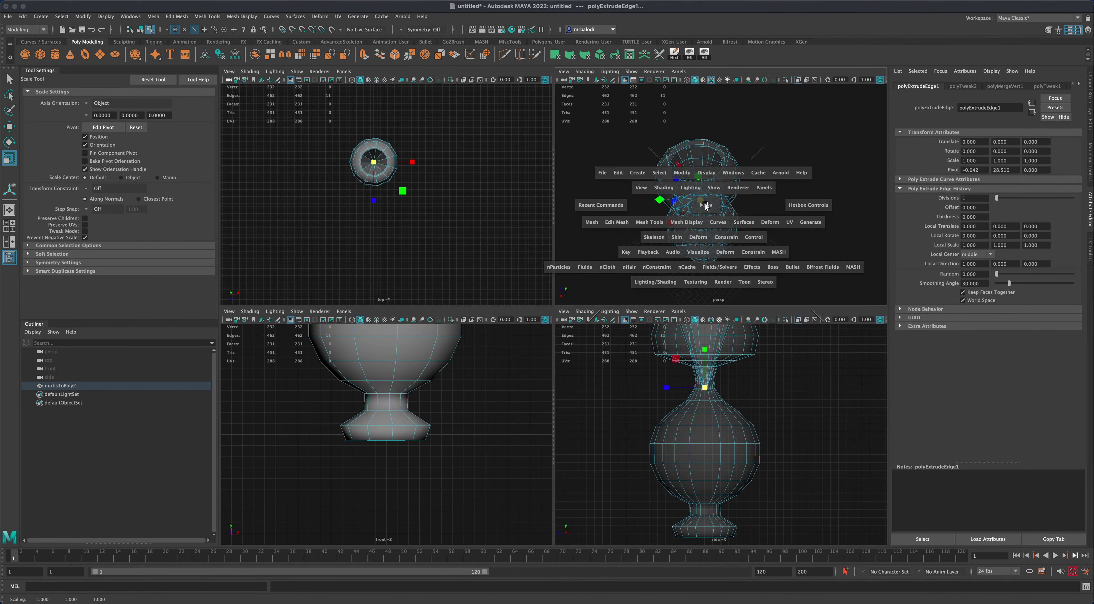
pyautogui.press('space')
# Select the border edge loop at the bottom of the inner wall and close the opening with Fill Hole
pyautogui.hotkey('alt', 'x')
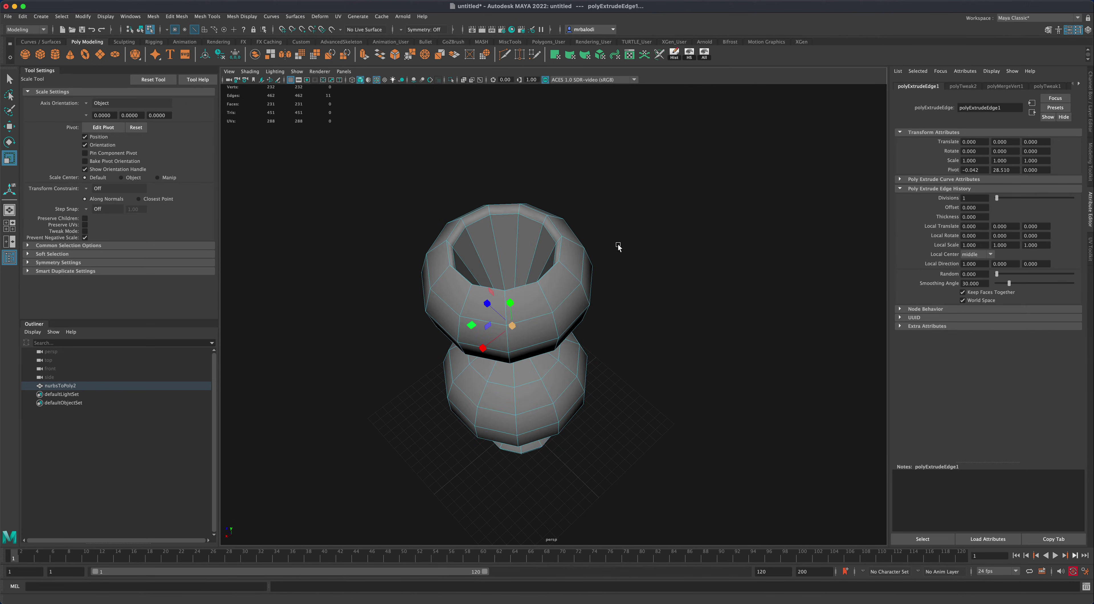
pyautogui.keyDown('alt'); pyautogui.moveTo(618, 247); pyautogui.dragTo(637, 259); pyautogui.keyUp('alt')
pyautogui.keyDown('alt'); pyautogui.moveTo(615, 271); pyautogui.dragTo(694, 298, button='right'); pyautogui.keyUp('alt')
pyautogui.keyDown('alt'); pyautogui.moveTo(695, 298); pyautogui.dragTo(724, 287, button='middle'); pyautogui.keyUp('alt')
pyautogui.press('q')
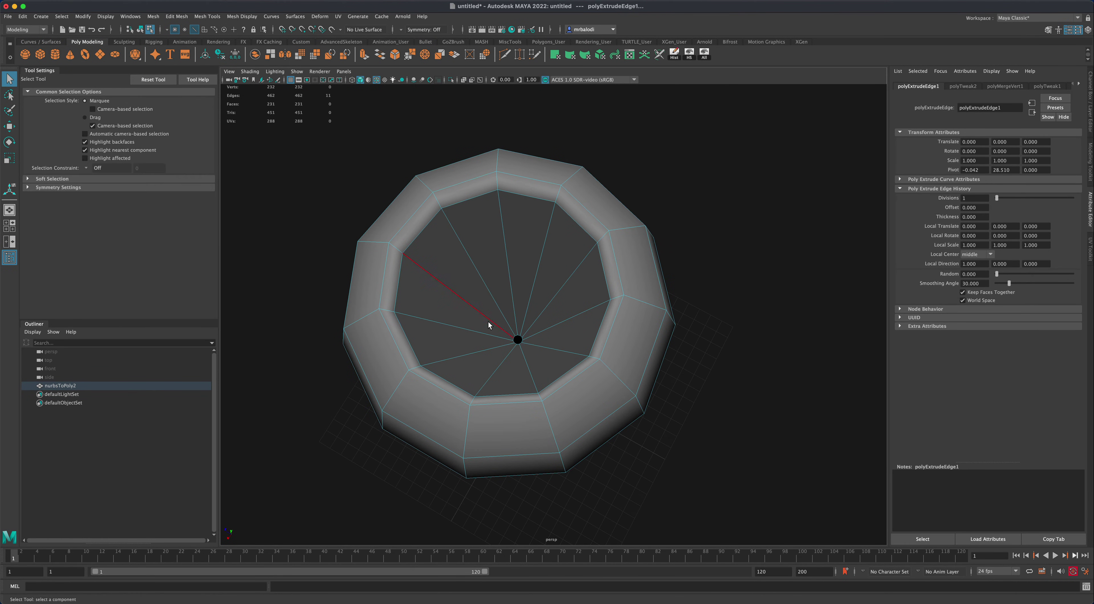
pyautogui.keyDown('alt'); pyautogui.moveTo(320, 183); pyautogui.dragTo(326, 179); pyautogui.keyUp('alt')
pyautogui.moveTo(525, 326); pyautogui.dragTo(527, 301, button='right')
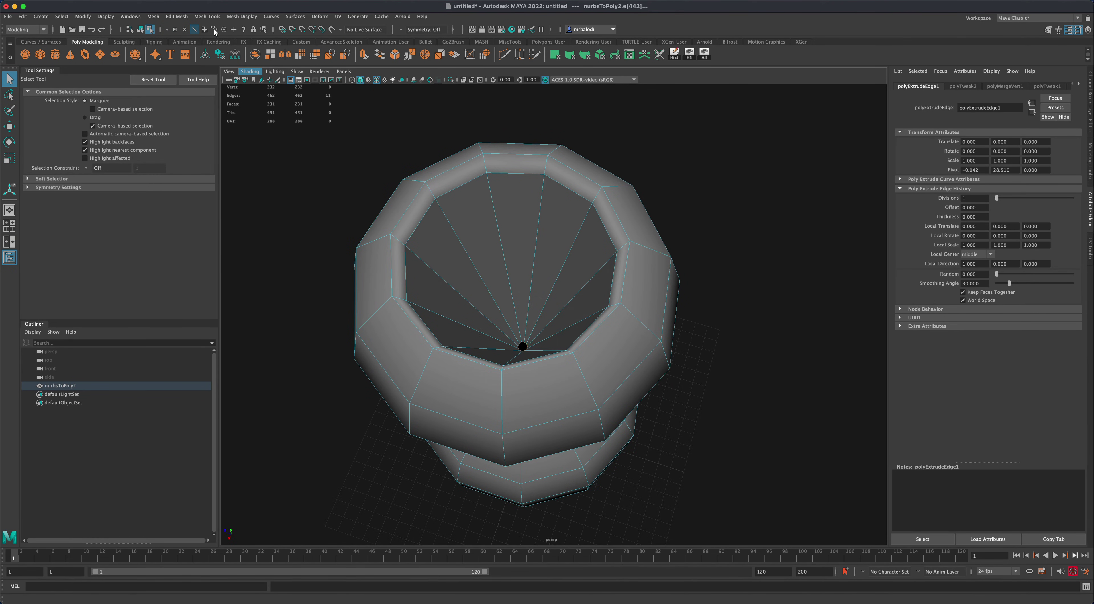
pyautogui.click(154, 16)
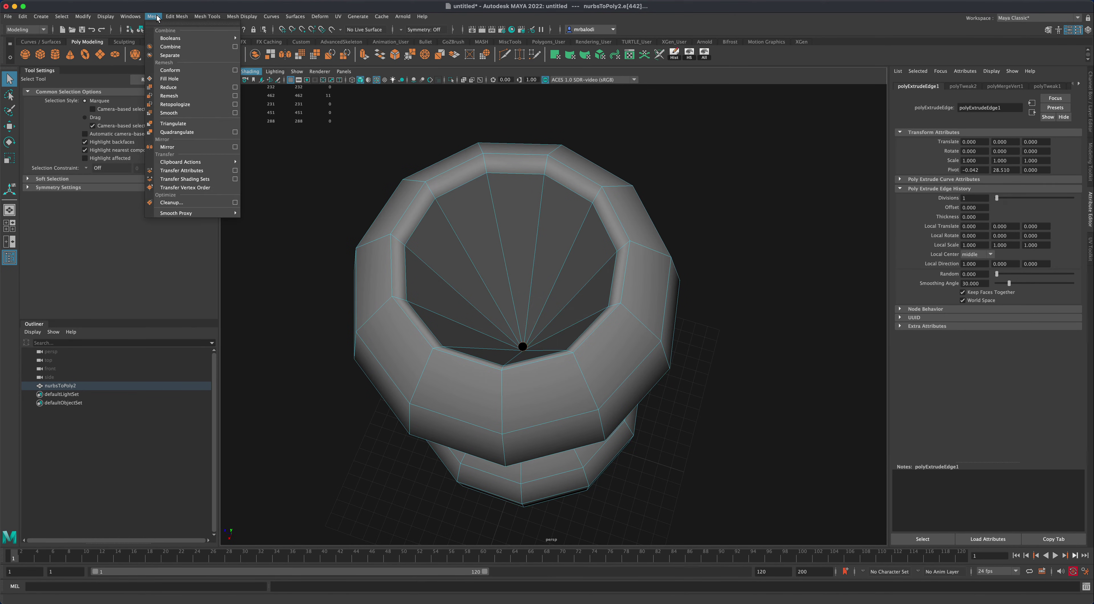
pyautogui.click(188, 79)
# Delete the cap face filling the small hole at the bottom of the vase's inner wall
pyautogui.press('r')
pyautogui.keyDown('alt'); pyautogui.moveTo(567, 240); pyautogui.dragTo(537, 261); pyautogui.keyUp('alt')
pyautogui.scroll(5, 512, 325)
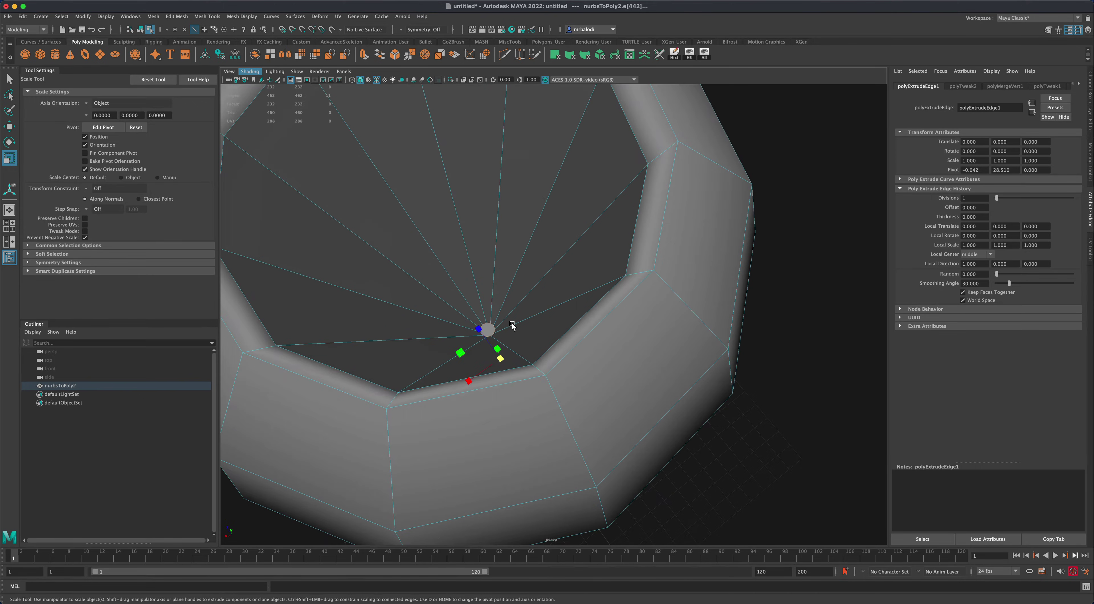
pyautogui.keyDown('alt'); pyautogui.moveTo(481, 325); pyautogui.dragTo(496, 319); pyautogui.keyUp('alt')
pyautogui.scroll(-10, 531, 378)
pyautogui.keyDown('alt'); pyautogui.moveTo(529, 377); pyautogui.dragTo(501, 383); pyautogui.keyUp('alt')
pyautogui.scroll(5, 482, 404)
pyautogui.scroll(3, 481, 402)
pyautogui.keyDown('alt'); pyautogui.moveTo(481, 402); pyautogui.dragTo(534, 378, button='middle'); pyautogui.keyUp('alt')
pyautogui.scroll(8, 534, 378)
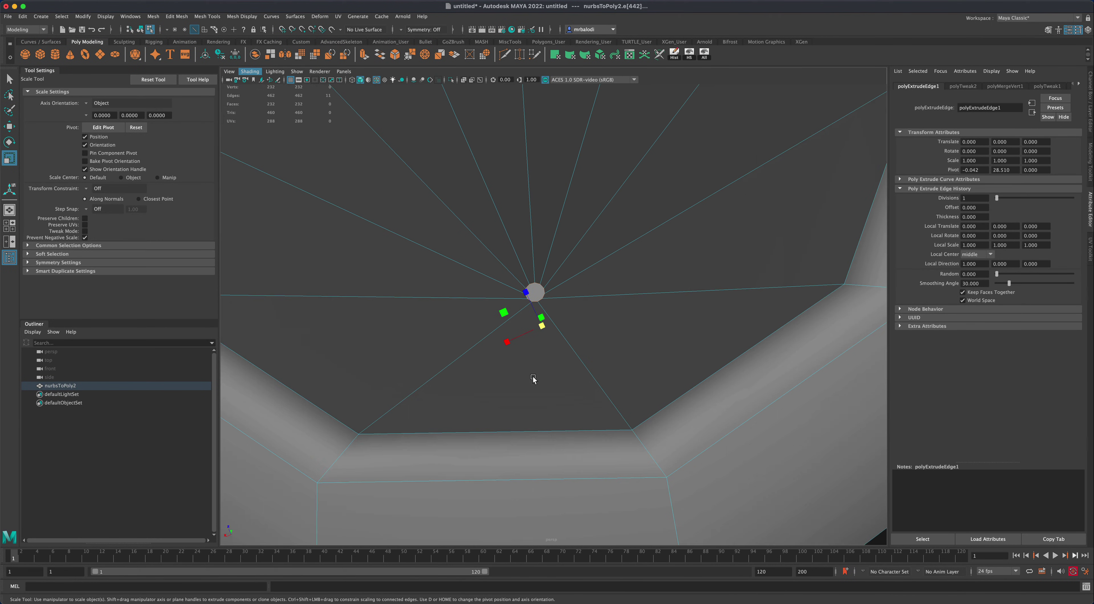
pyautogui.keyDown('alt'); pyautogui.moveTo(534, 358); pyautogui.dragTo(530, 359); pyautogui.keyUp('alt')
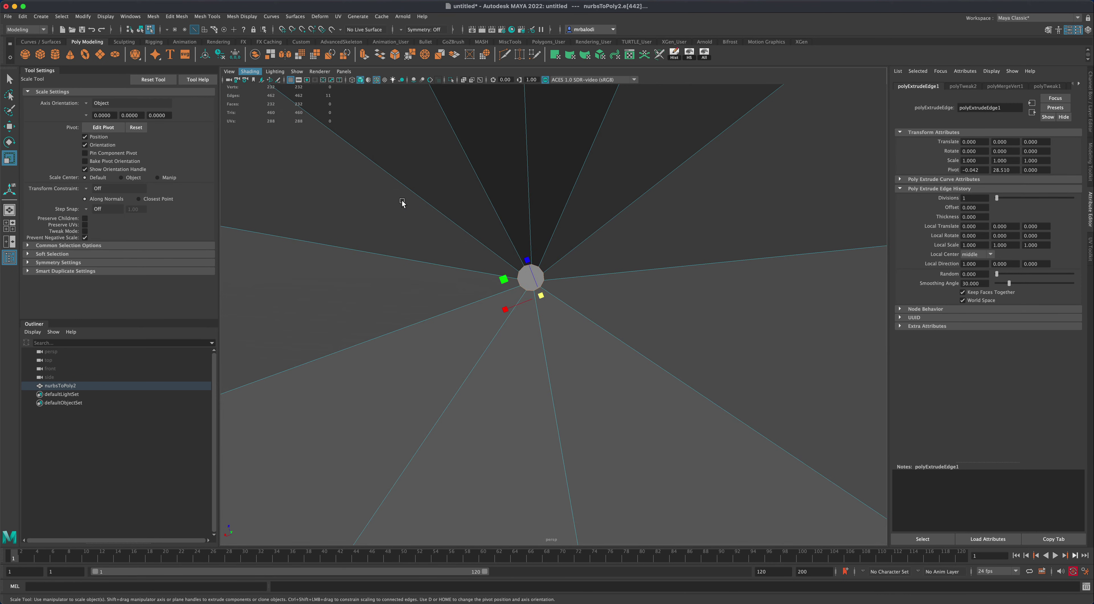
pyautogui.click(522, 279)
pyautogui.doubleClick(522, 279)
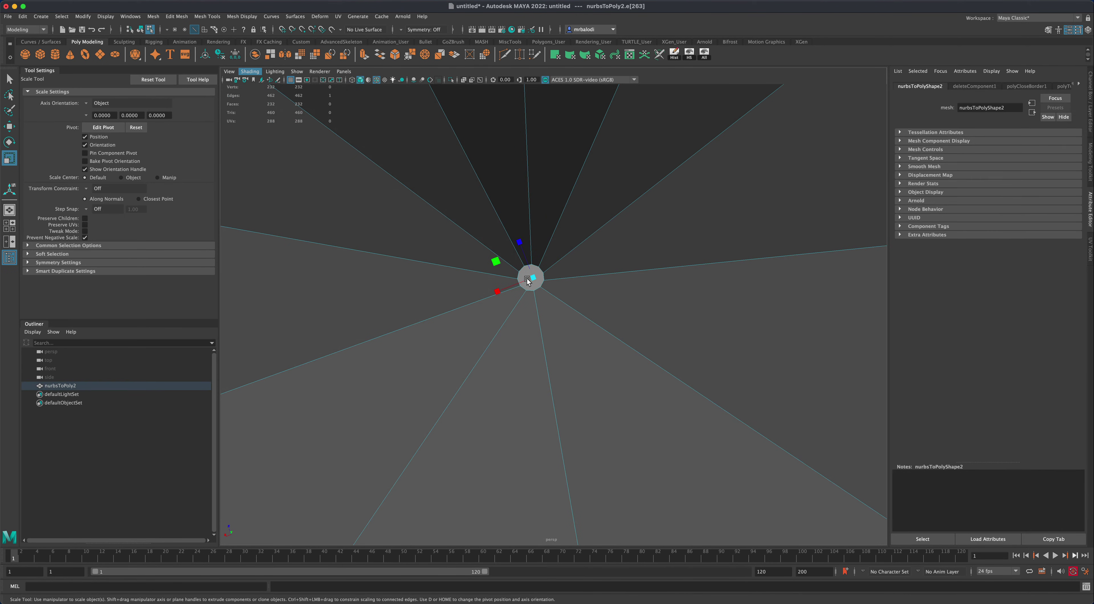
pyautogui.moveTo(527, 289); pyautogui.dragTo(527, 314, button='right')
pyautogui.click(530, 283)
pyautogui.press('Delete')
pyautogui.moveTo(534, 258); pyautogui.dragTo(536, 237, button='right')
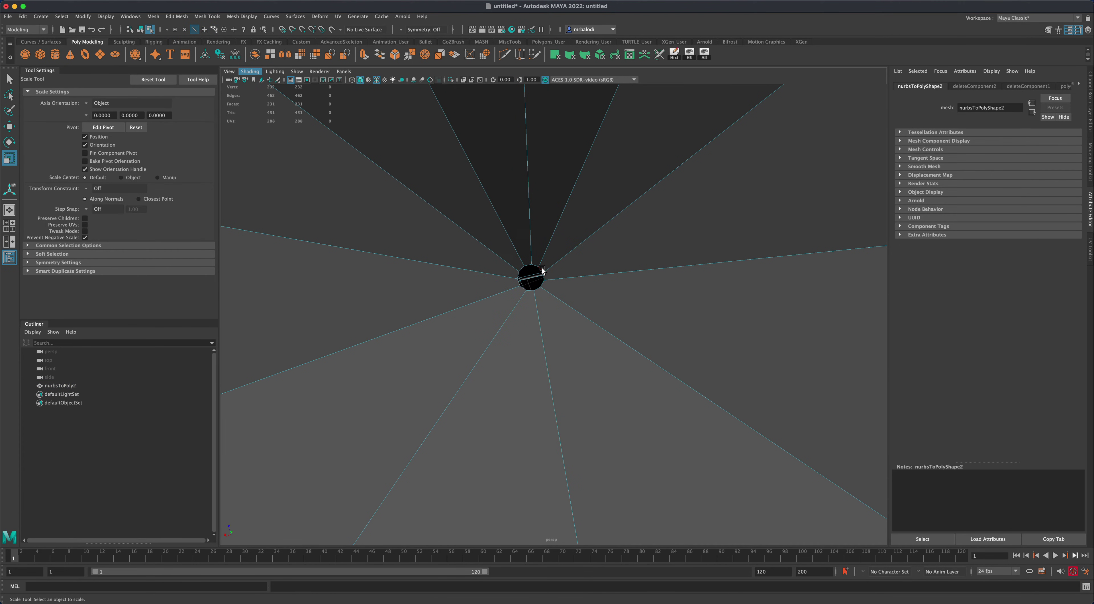
# Select the hole's border edge loop at the bottom of the inner wall, extrude it and scale the new edges inward
pyautogui.doubleClick(400, 235)
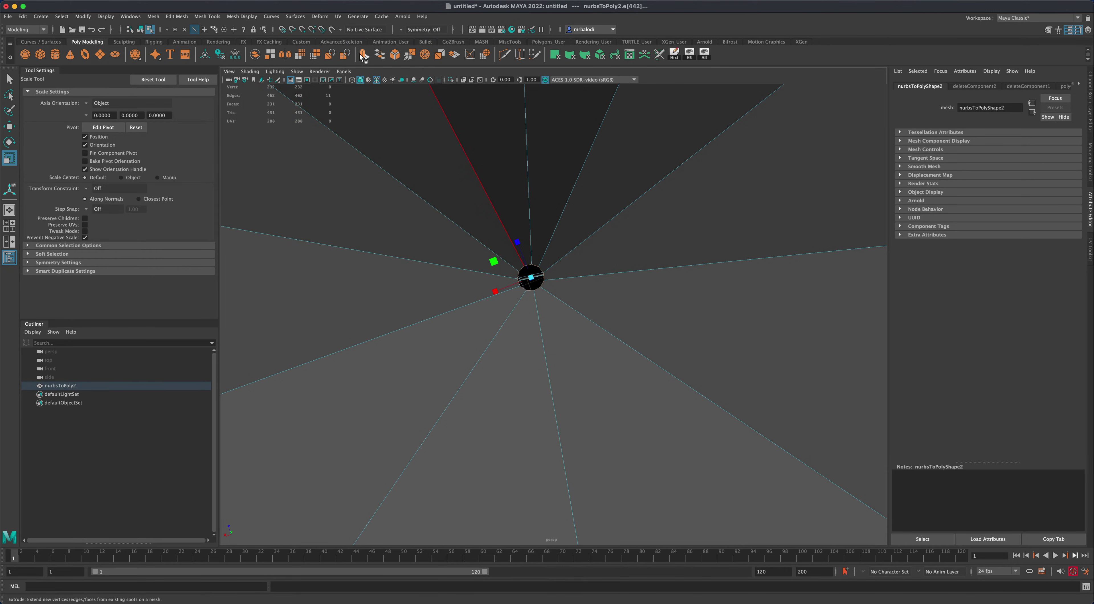
pyautogui.click(363, 56)
pyautogui.press('r')
pyautogui.moveTo(524, 278); pyautogui.dragTo(522, 278)
# Convert the extruded edge loop to vertices, merge them to the centre to close the hole, and return to object mode
pyautogui.click(62, 16)
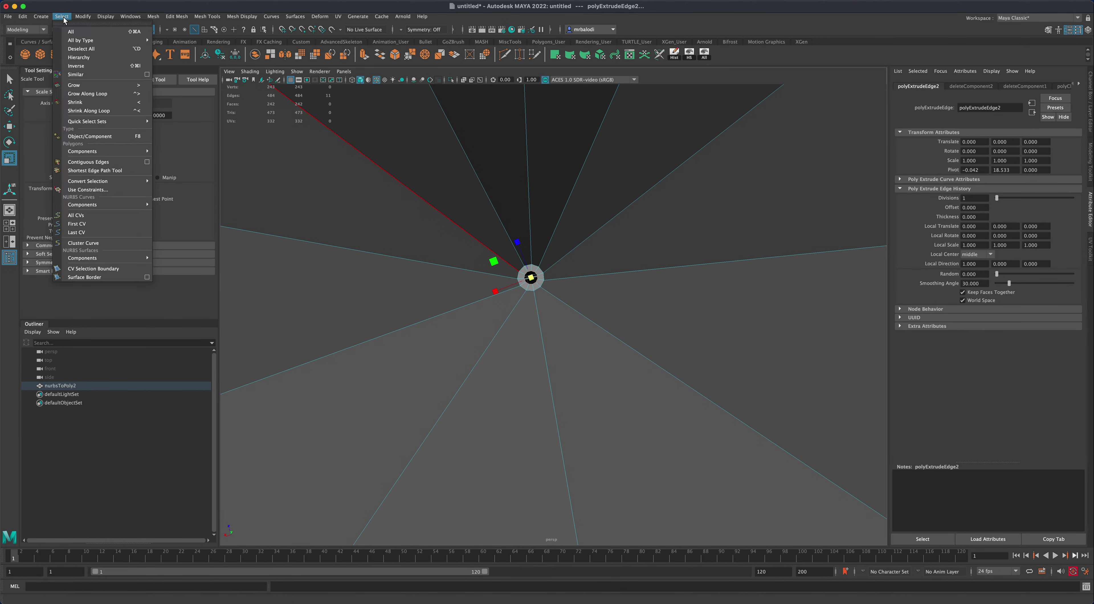
pyautogui.moveTo(128, 181)
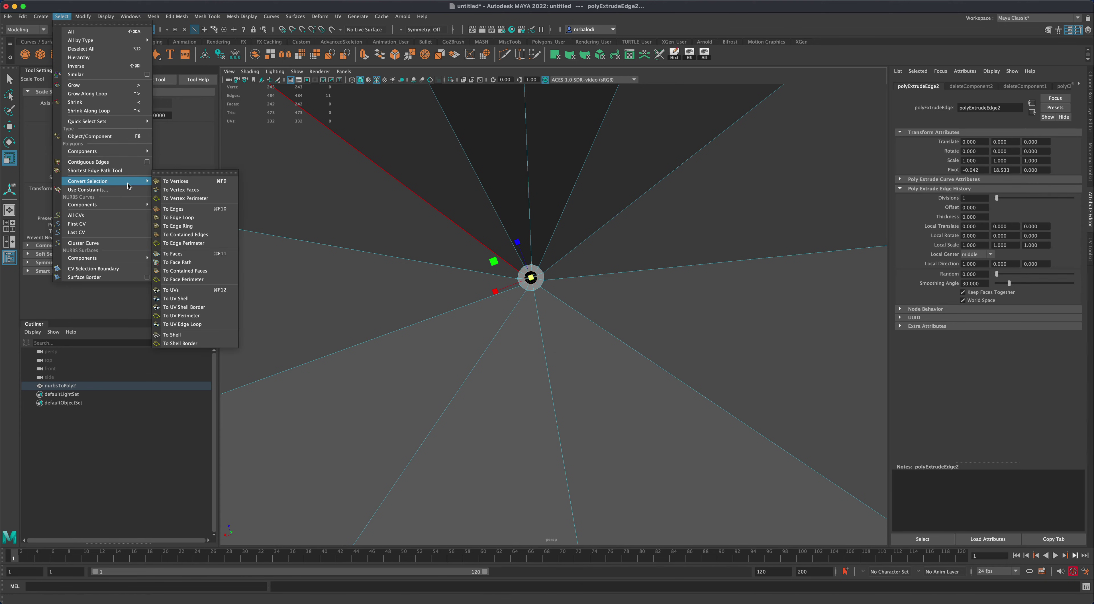
pyautogui.click(191, 182)
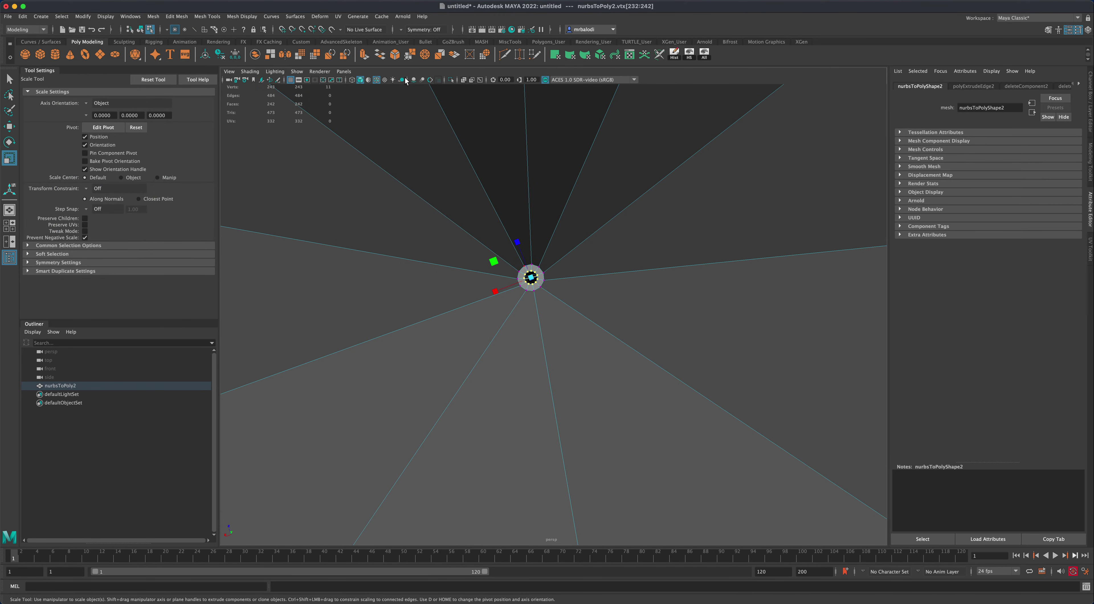
pyautogui.click(424, 54)
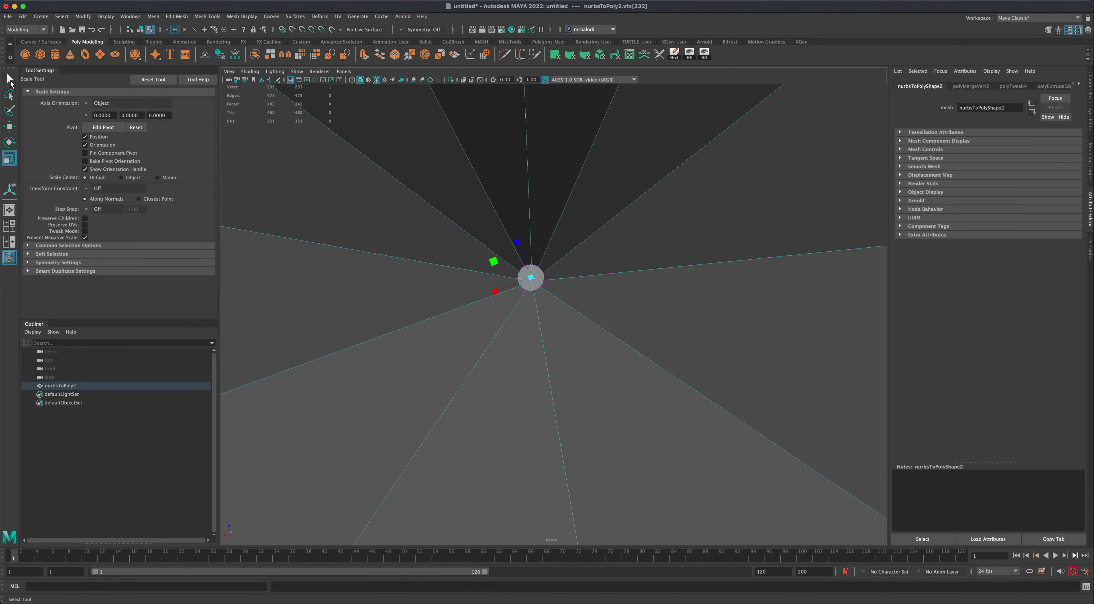
pyautogui.click(9, 79)
pyautogui.moveTo(525, 272); pyautogui.dragTo(565, 260, button='right')
# Examine the closed inner bottom of the vase and its outer profile from several angles
pyautogui.press('f')
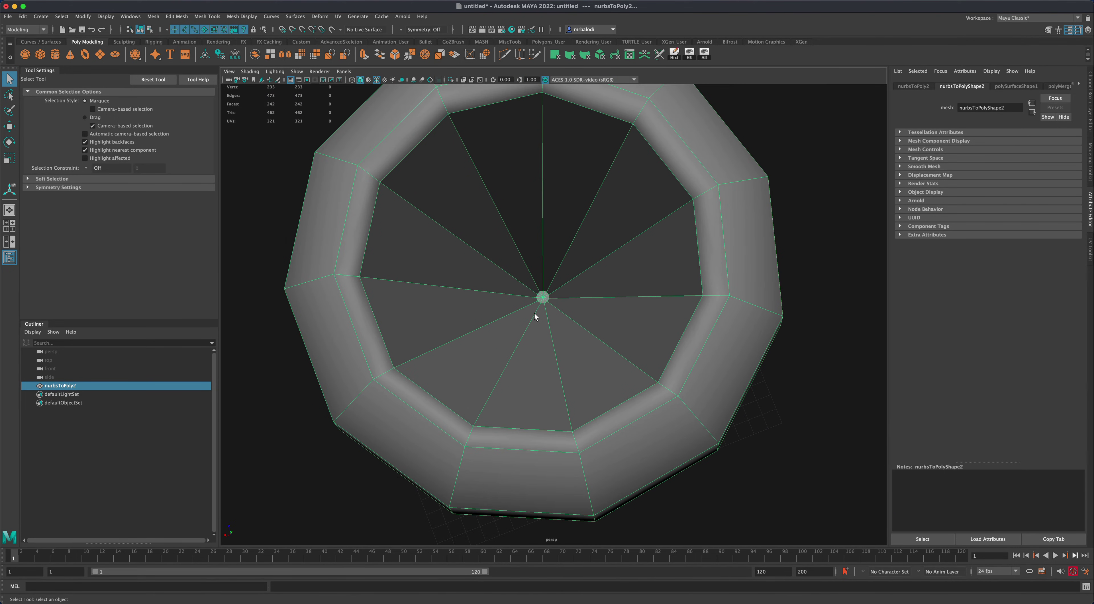
pyautogui.click(838, 329)
pyautogui.keyDown('alt'); pyautogui.moveTo(606, 331); pyautogui.dragTo(561, 329); pyautogui.keyUp('alt')
pyautogui.scroll(-5, 580, 315)
pyautogui.scroll(5, 557, 332)
pyautogui.scroll(4, 553, 335)
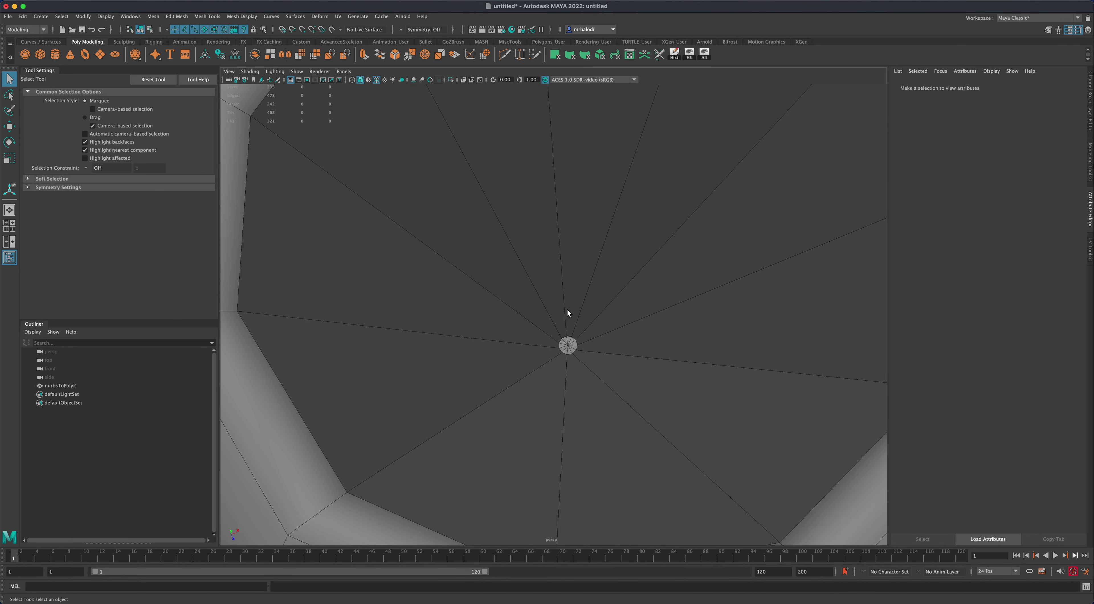
pyautogui.scroll(-5, 564, 325)
pyautogui.keyDown('alt'); pyautogui.moveTo(468, 237); pyautogui.dragTo(492, 269); pyautogui.keyUp('alt')
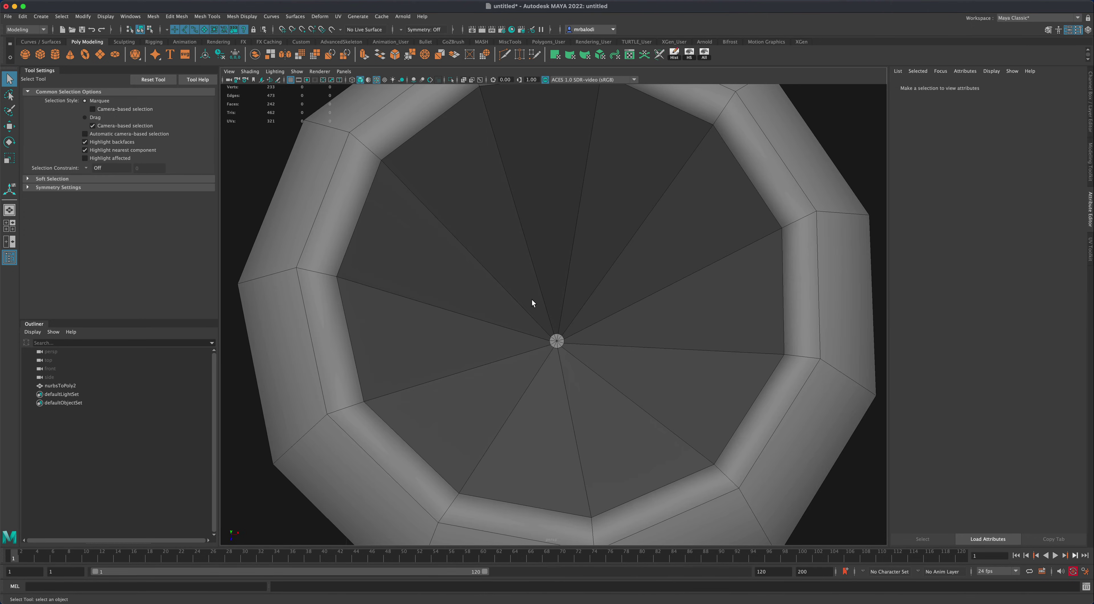
pyautogui.scroll(-5, 519, 317)
pyautogui.keyDown('alt'); pyautogui.moveTo(519, 317); pyautogui.dragTo(649, 323); pyautogui.keyUp('alt')
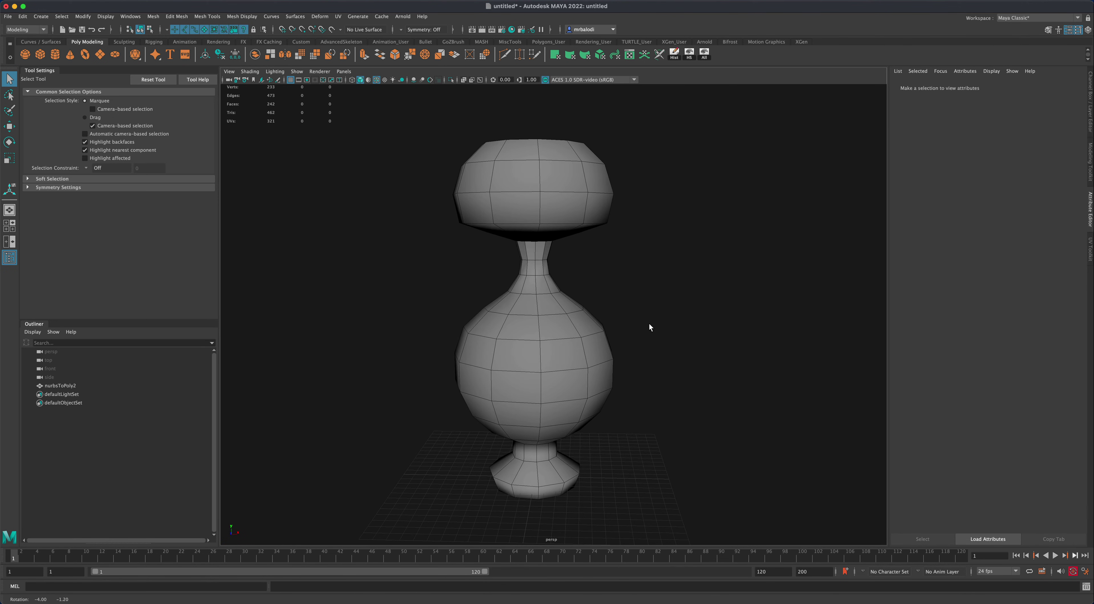
# Select the vase mesh and apply Soften Edge to it
pyautogui.click(528, 319)
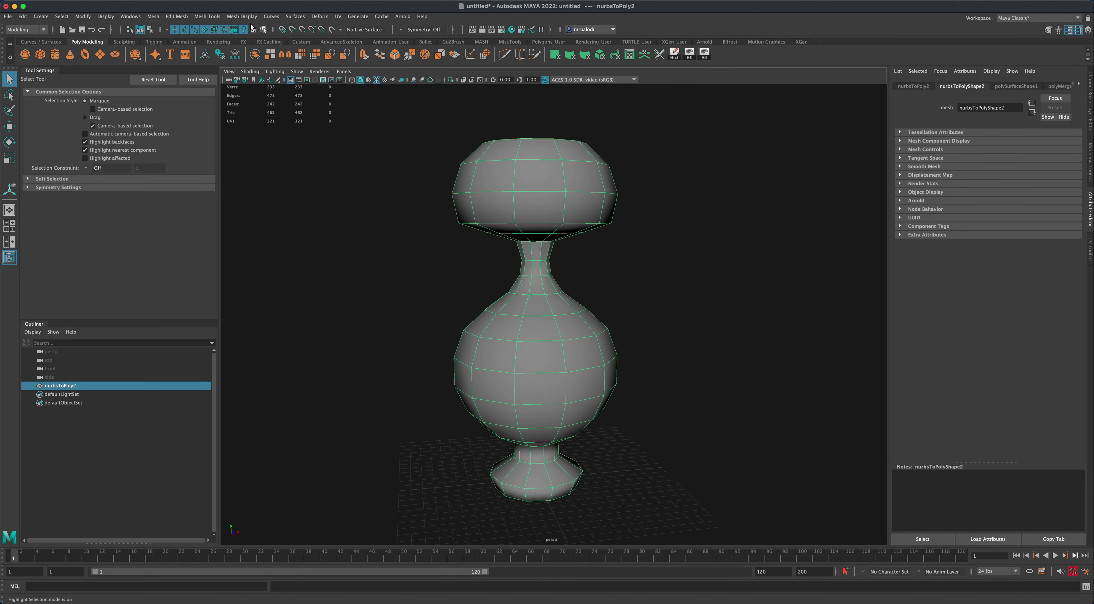
pyautogui.click(242, 16)
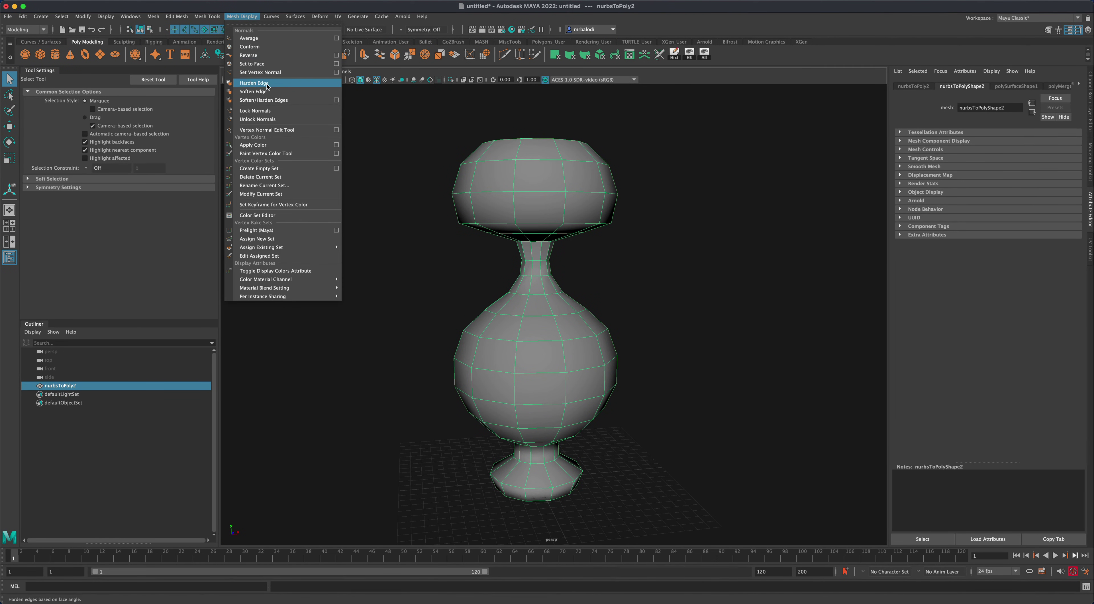
pyautogui.click(260, 91)
pyautogui.click(368, 279)
# Examine the softened vase from the side and from above its mouth
pyautogui.keyDown('alt'); pyautogui.moveTo(368, 280); pyautogui.dragTo(492, 275); pyautogui.keyUp('alt')
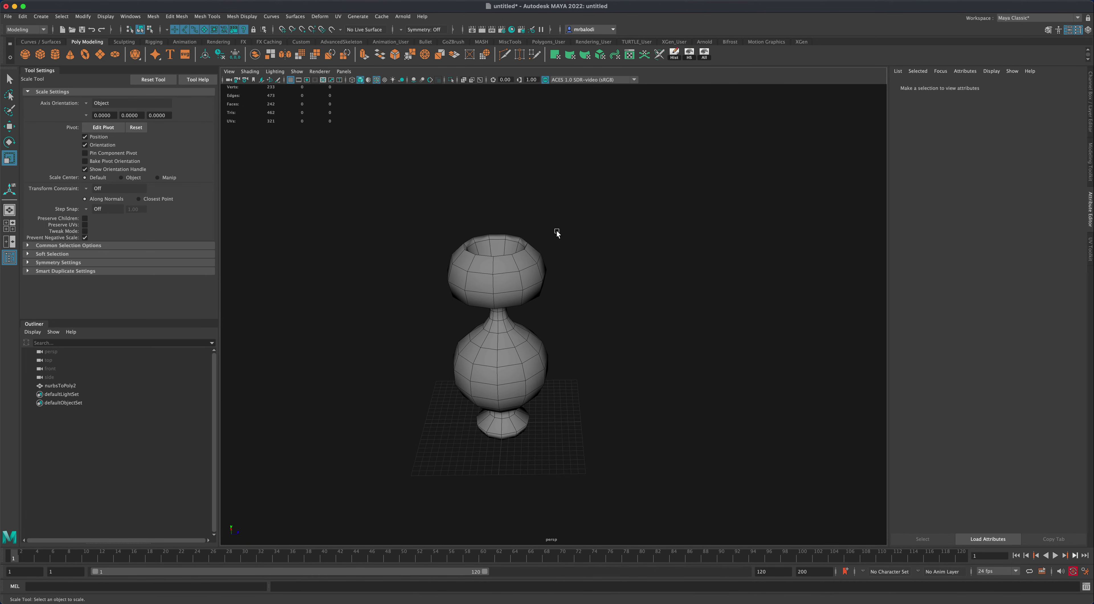
pyautogui.keyDown('alt'); pyautogui.moveTo(575, 264); pyautogui.dragTo(614, 292); pyautogui.keyUp('alt')
pyautogui.keyDown('alt'); pyautogui.moveTo(592, 174); pyautogui.dragTo(598, 233); pyautogui.keyUp('alt')
pyautogui.keyDown('alt'); pyautogui.moveTo(580, 278); pyautogui.dragTo(589, 256, button='right'); pyautogui.keyUp('alt')
pyautogui.keyDown('alt'); pyautogui.moveTo(594, 259); pyautogui.dragTo(588, 263); pyautogui.keyUp('alt')
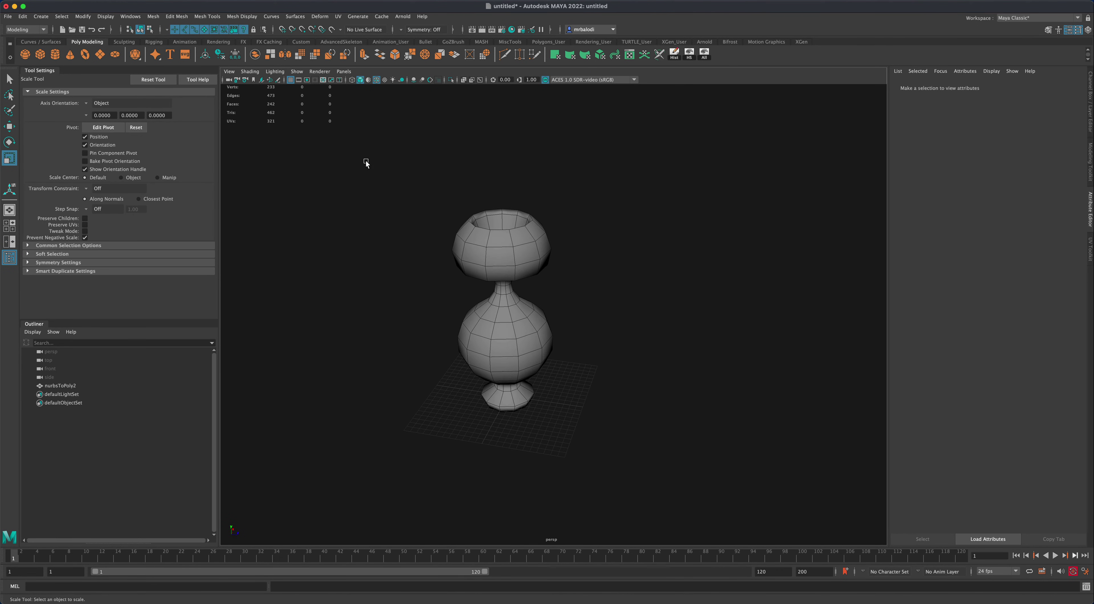
pyautogui.keyDown('alt'); pyautogui.moveTo(367, 165); pyautogui.dragTo(427, 117); pyautogui.keyUp('alt')
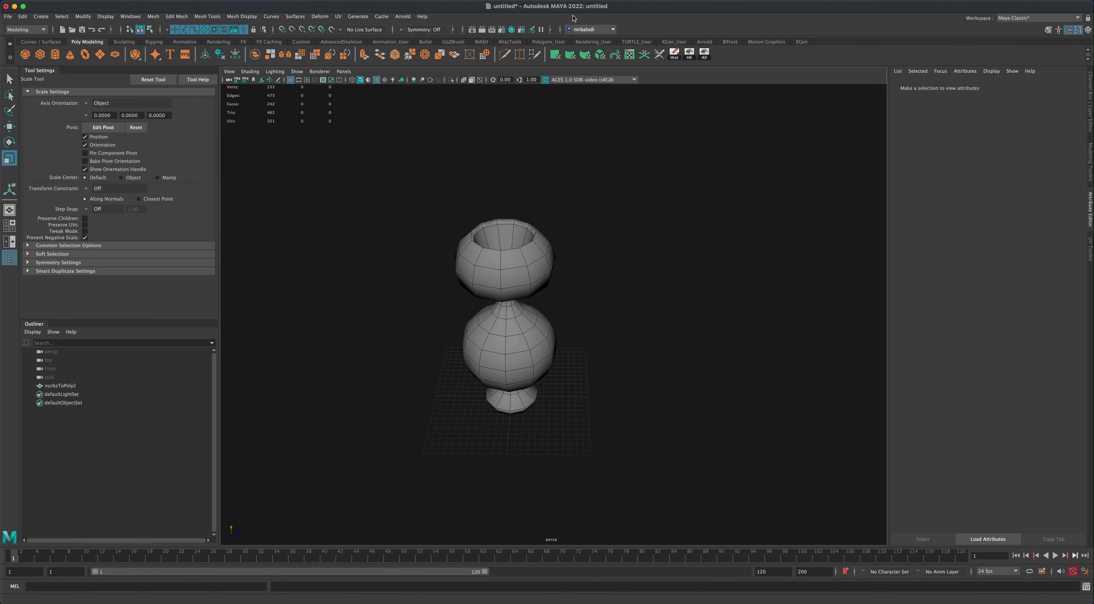
pyautogui.keyDown('alt'); pyautogui.moveTo(526, 188); pyautogui.dragTo(494, 205); pyautogui.keyUp('alt')
# In the top view, draw a cubic EP curve beside the vase that bends upward and curls into a spiral
pyautogui.press('space')
pyautogui.press('space')
pyautogui.keyDown('alt'); pyautogui.moveTo(476, 241); pyautogui.dragTo(405, 273, button='middle'); pyautogui.keyUp('alt')
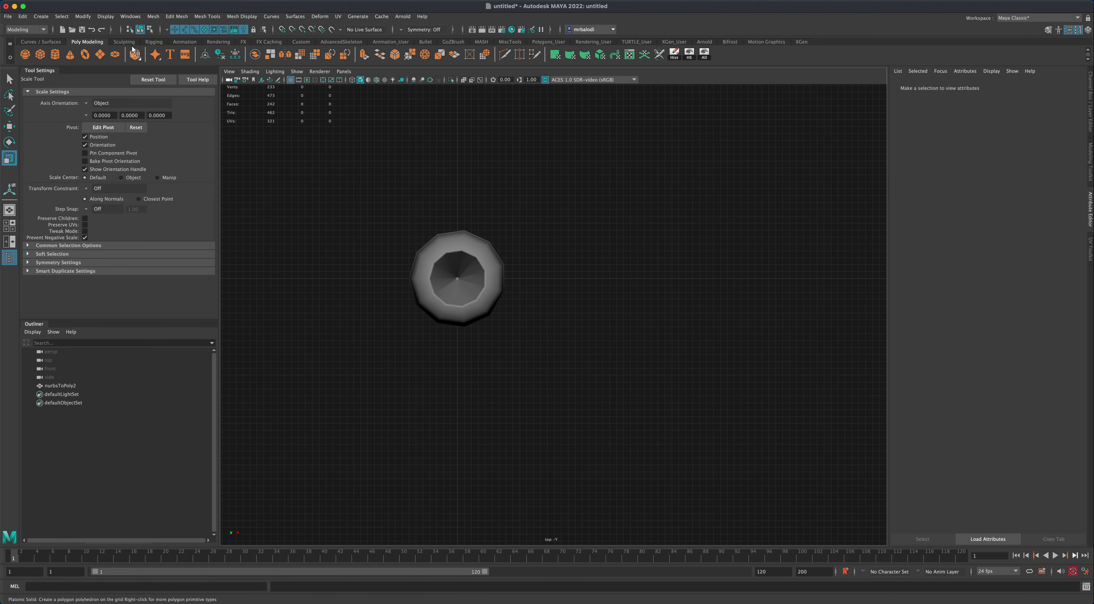
pyautogui.click(42, 41)
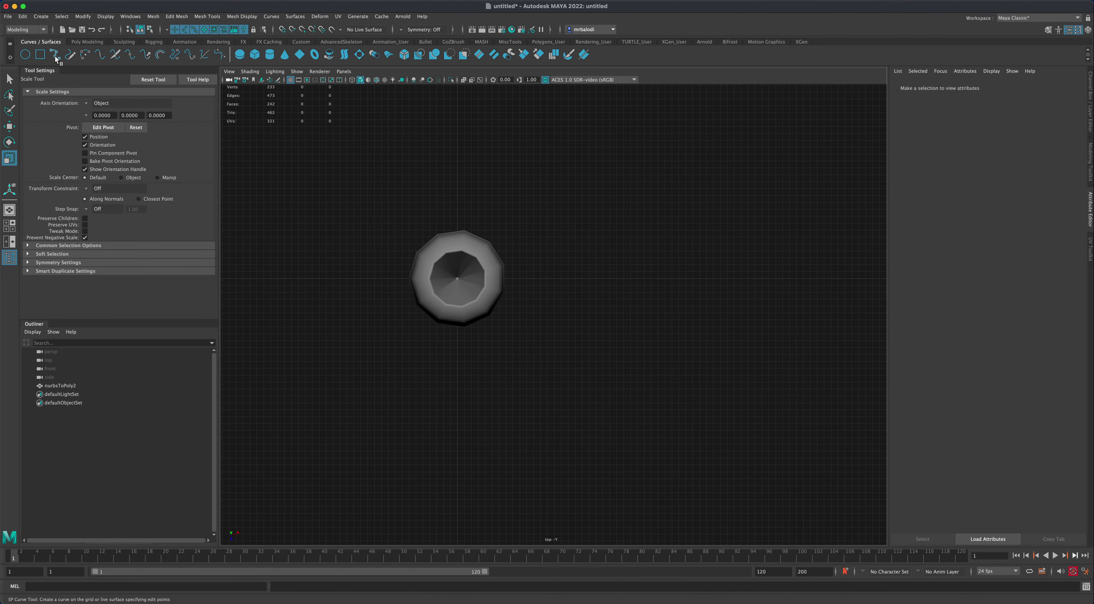
pyautogui.click(55, 55)
pyautogui.click(581, 407)
pyautogui.click(597, 377)
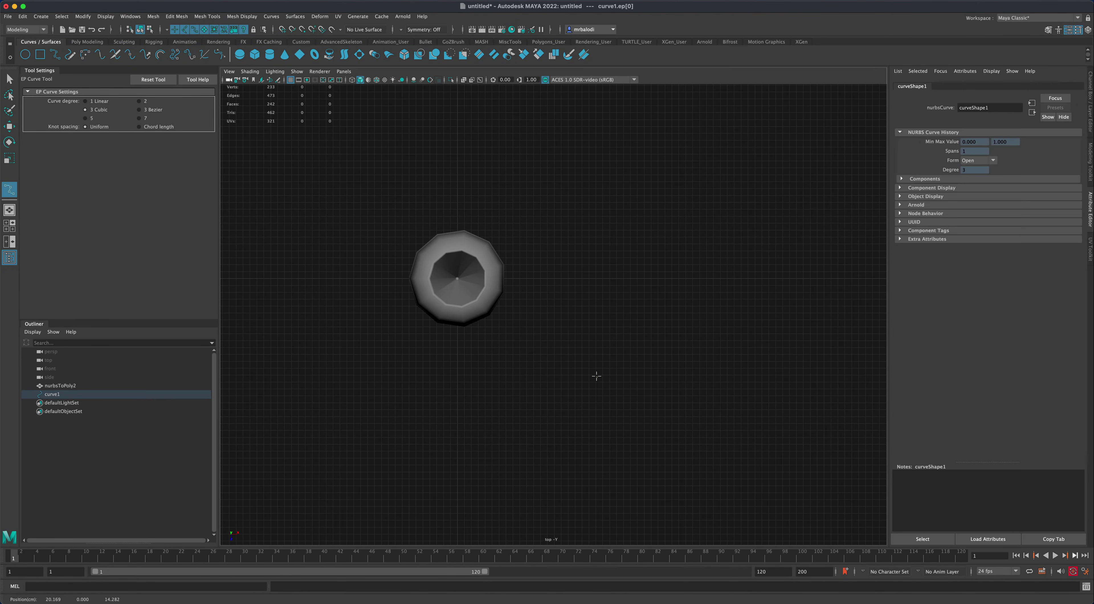
pyautogui.click(605, 332)
pyautogui.click(567, 280)
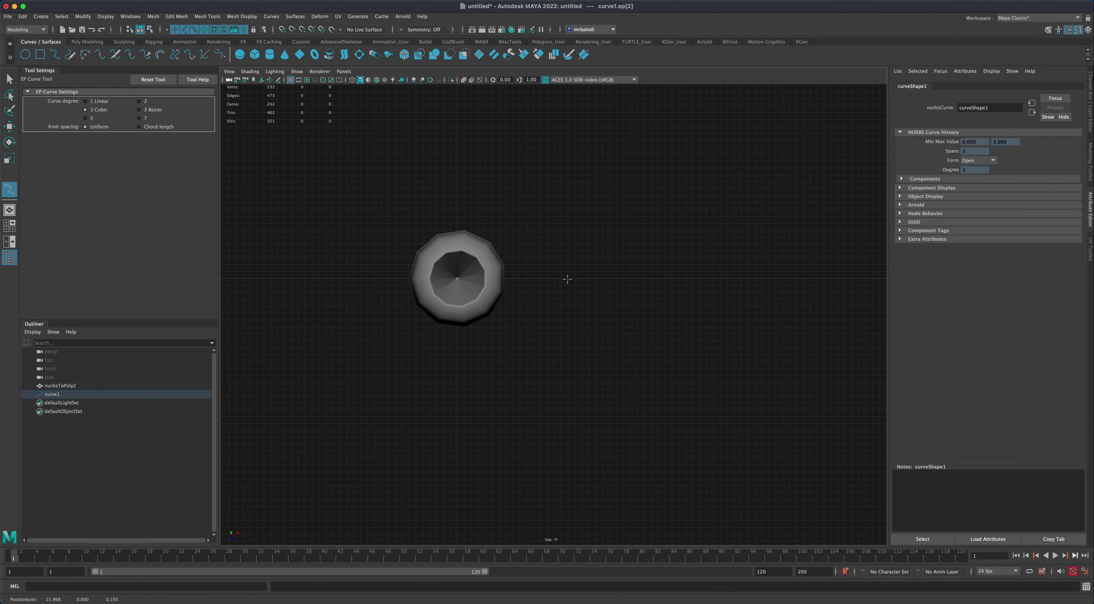
pyautogui.click(554, 151)
pyautogui.click(649, 139)
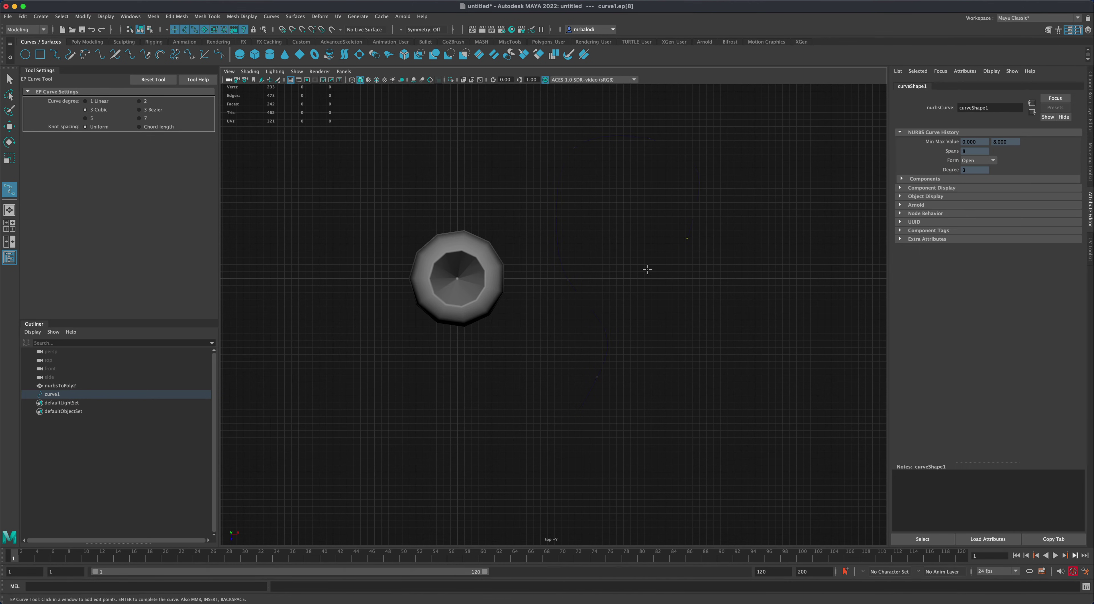
pyautogui.click(637, 271)
pyautogui.click(609, 233)
pyautogui.click(630, 179)
pyautogui.click(657, 202)
pyautogui.click(16, 78)
# Show the curve's control vertices and move the ones at the inner end of the spiral to round out the curl
pyautogui.rightClick(654, 195)
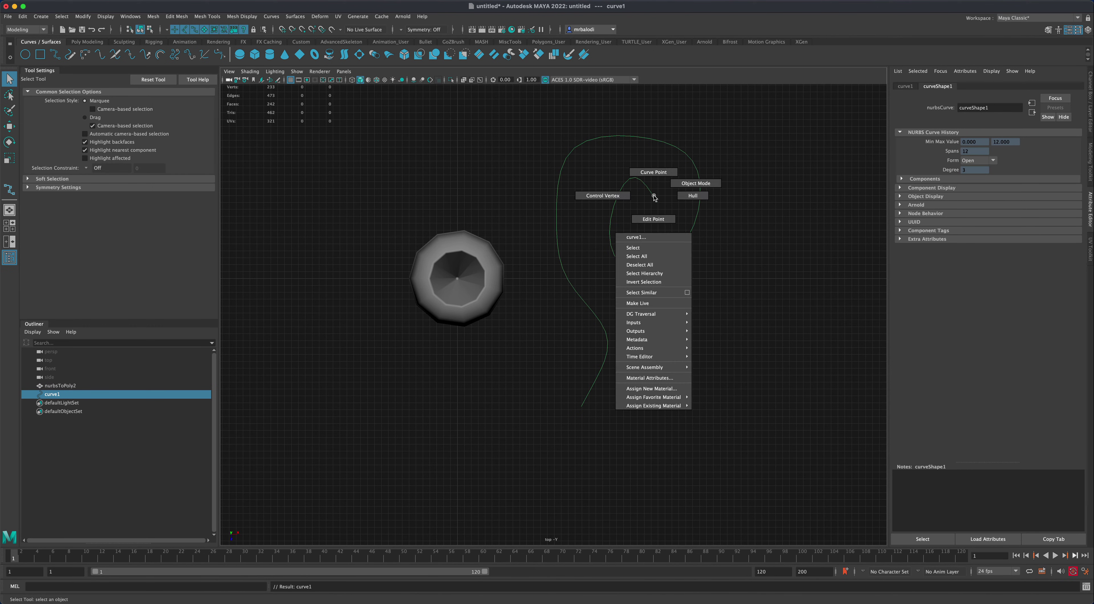
pyautogui.click(622, 200)
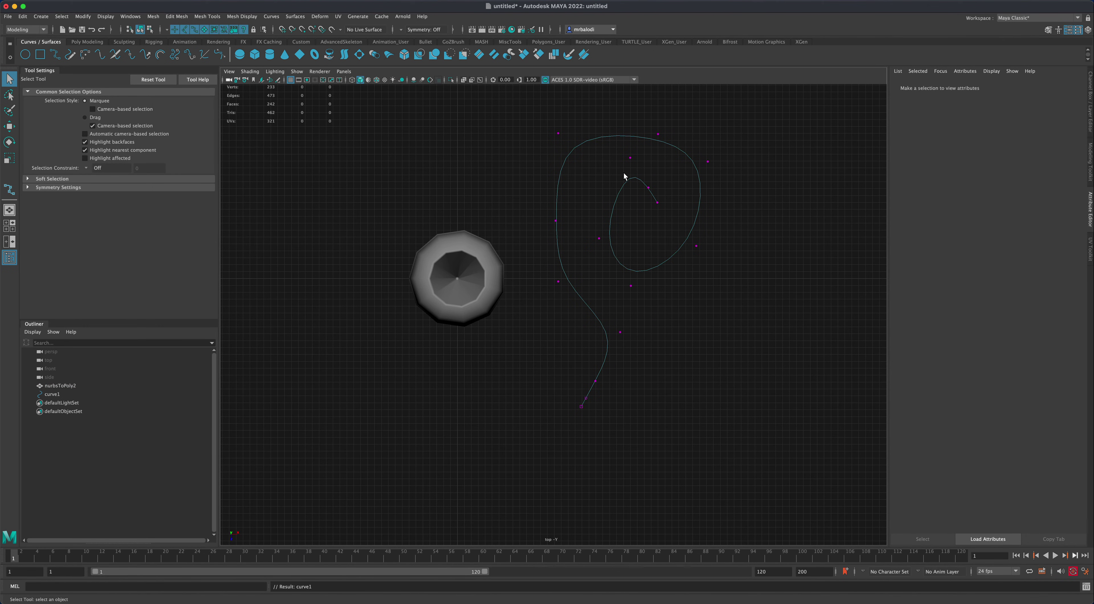
pyautogui.moveTo(624, 173); pyautogui.dragTo(655, 196)
pyautogui.press('w')
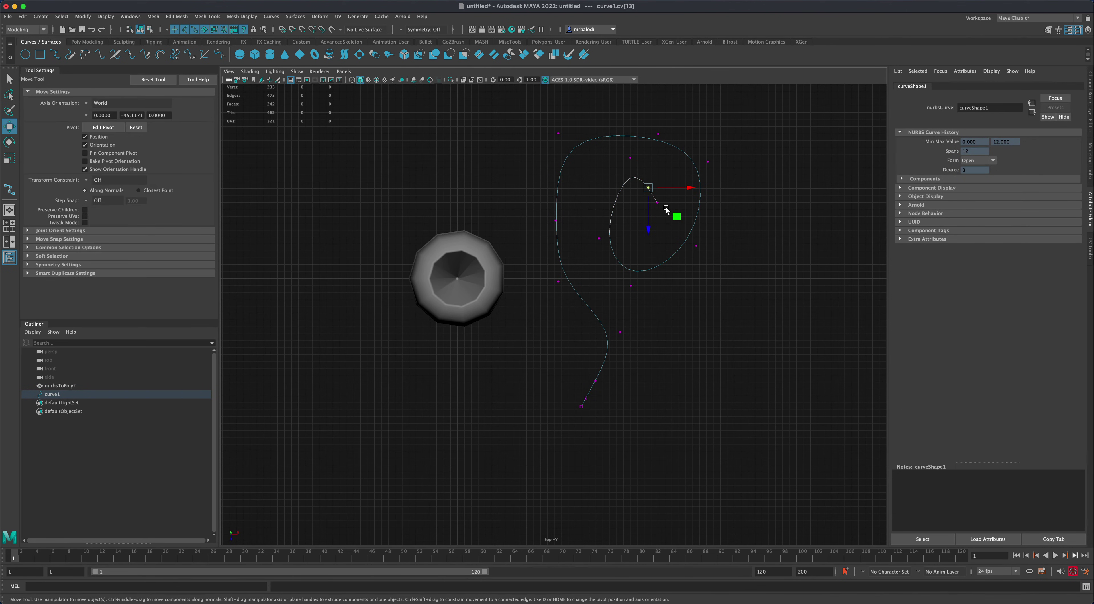
pyautogui.moveTo(675, 216)
pyautogui.mouseDown(button='middle')
pyautogui.moveTo(664, 219)
pyautogui.moveTo(666, 202)
pyautogui.moveTo(683, 210)
pyautogui.mouseUp(button='middle')
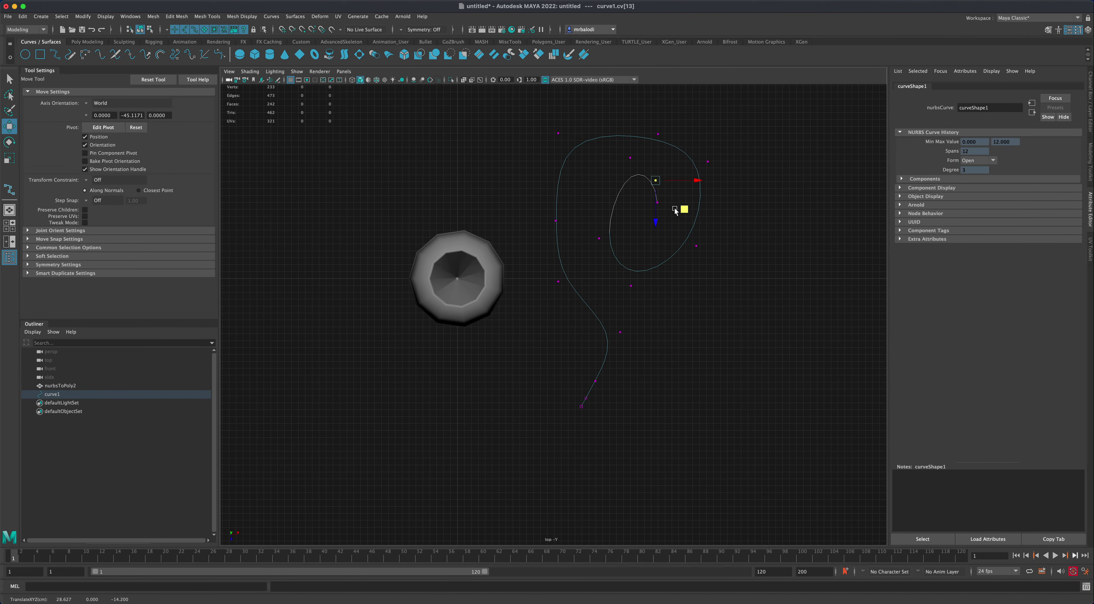
pyautogui.moveTo(646, 213); pyautogui.dragTo(695, 225)
pyautogui.click(598, 238)
pyautogui.moveTo(627, 270); pyautogui.dragTo(618, 273, button='middle')
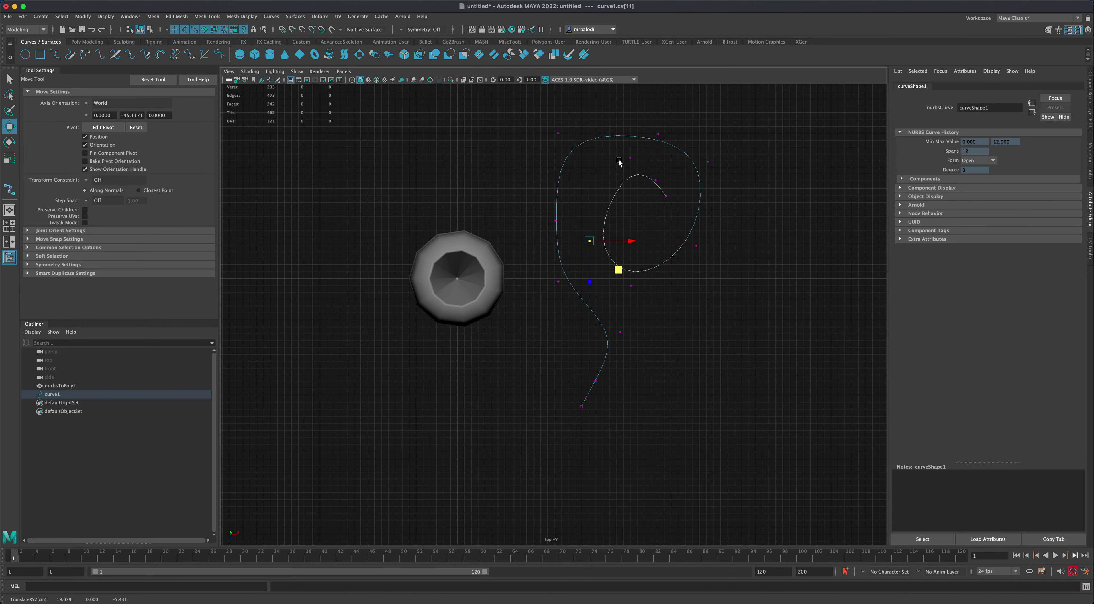
pyautogui.click(629, 158)
pyautogui.moveTo(654, 188); pyautogui.dragTo(641, 198, button='middle')
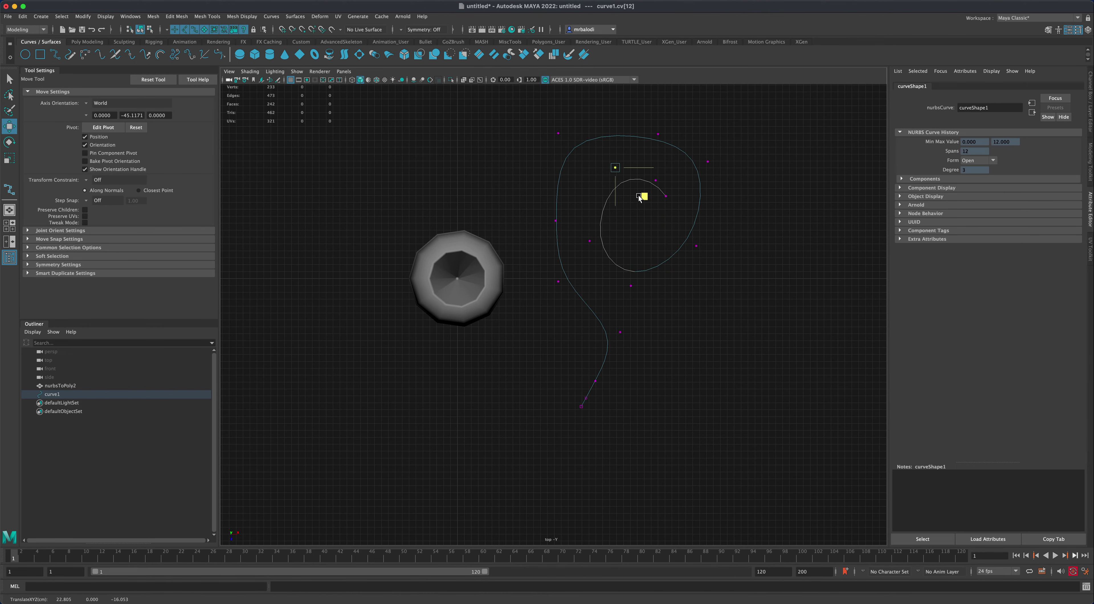
# Move the control vertices along the curve's lower stem to lengthen it downward and soften its bend toward the loop
pyautogui.moveTo(580, 374); pyautogui.dragTo(619, 400)
pyautogui.moveTo(564, 388); pyautogui.dragTo(626, 456)
pyautogui.moveTo(580, 367); pyautogui.dragTo(606, 394)
pyautogui.moveTo(618, 404); pyautogui.dragTo(632, 414, button='middle')
pyautogui.moveTo(549, 273); pyautogui.dragTo(651, 363)
pyautogui.click(642, 361)
pyautogui.moveTo(601, 325); pyautogui.dragTo(639, 358)
pyautogui.moveTo(543, 204); pyautogui.dragTo(583, 250)
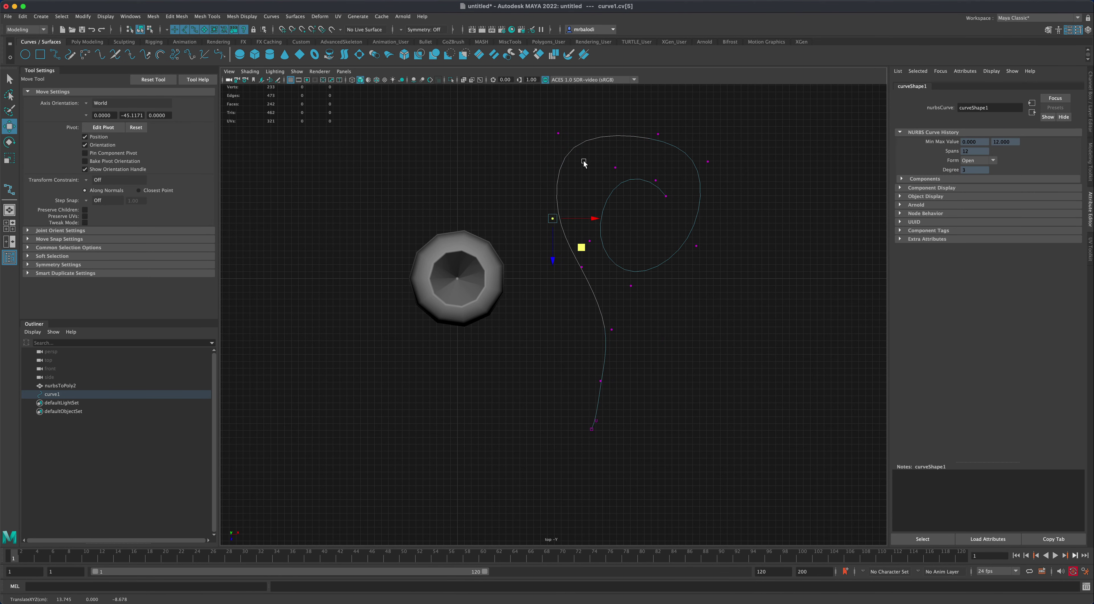
# Reposition the control vertices around the spiral's outer loop to even out its shape, and return the curve to Object Mode
pyautogui.moveTo(545, 128); pyautogui.dragTo(602, 181)
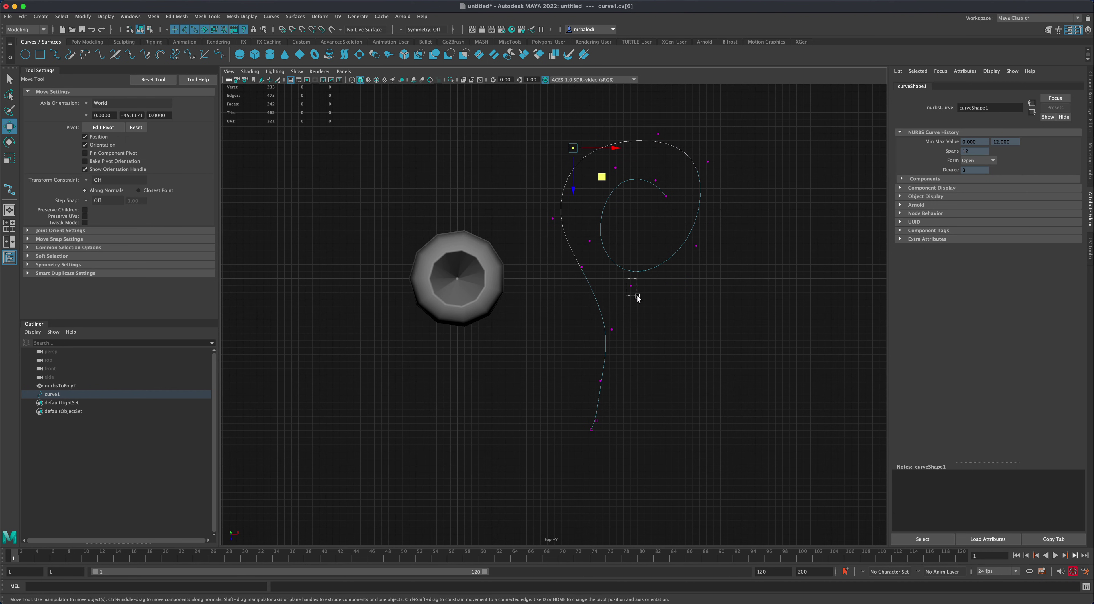
pyautogui.moveTo(641, 302); pyautogui.dragTo(676, 304)
pyautogui.moveTo(727, 238)
pyautogui.mouseDown()
pyautogui.moveTo(683, 259)
pyautogui.moveTo(737, 264)
pyautogui.moveTo(728, 250)
pyautogui.mouseUp()
pyautogui.moveTo(717, 157); pyautogui.dragTo(736, 190)
pyautogui.moveTo(659, 128); pyautogui.dragTo(686, 157)
pyautogui.moveTo(566, 139); pyautogui.dragTo(599, 170)
pyautogui.press('q')
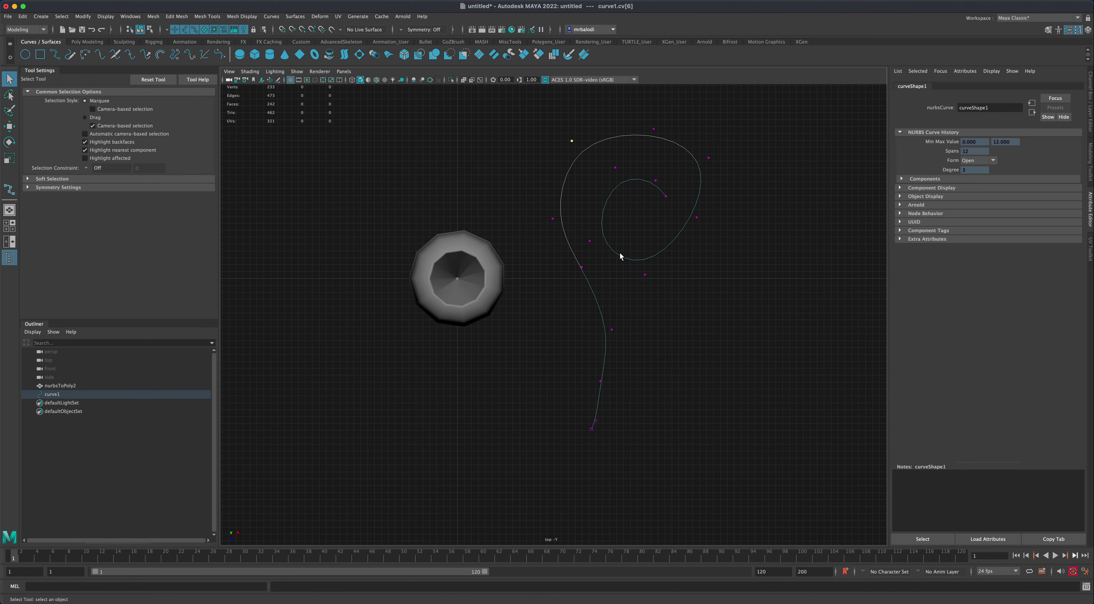
pyautogui.moveTo(619, 252); pyautogui.dragTo(687, 282, button='right')
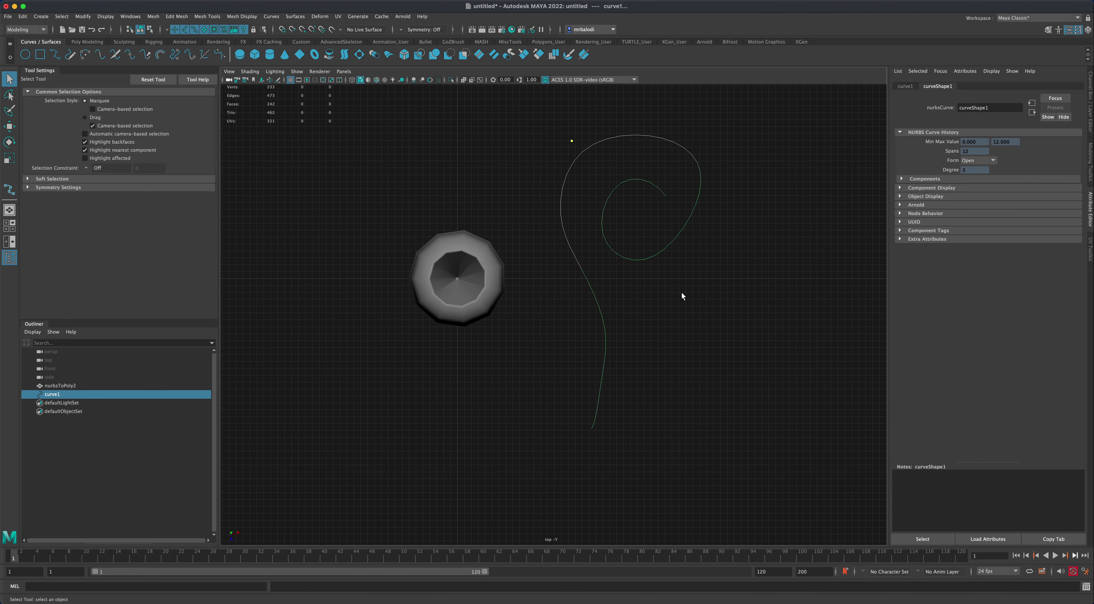
# Examine the spiral curve next to the vase in the perspective view from several angles
pyautogui.press('space')
pyautogui.press('space')
pyautogui.keyDown('alt'); pyautogui.moveTo(707, 317); pyautogui.dragTo(634, 390); pyautogui.keyUp('alt')
pyautogui.keyDown('alt'); pyautogui.moveTo(694, 439); pyautogui.dragTo(621, 410, button='middle'); pyautogui.keyUp('alt')
pyautogui.click(756, 350)
pyautogui.moveTo(685, 368); pyautogui.dragTo(684, 369)
pyautogui.keyDown('alt'); pyautogui.moveTo(696, 361); pyautogui.dragTo(757, 280); pyautogui.keyUp('alt')
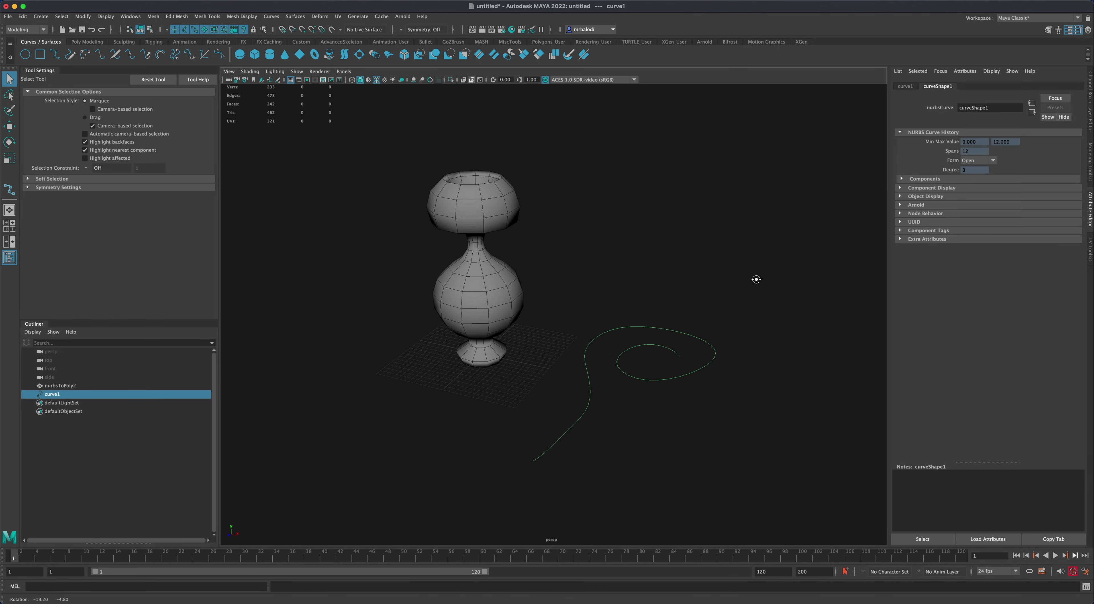
pyautogui.keyDown('alt'); pyautogui.moveTo(673, 290); pyautogui.dragTo(628, 345); pyautogui.keyUp('alt')
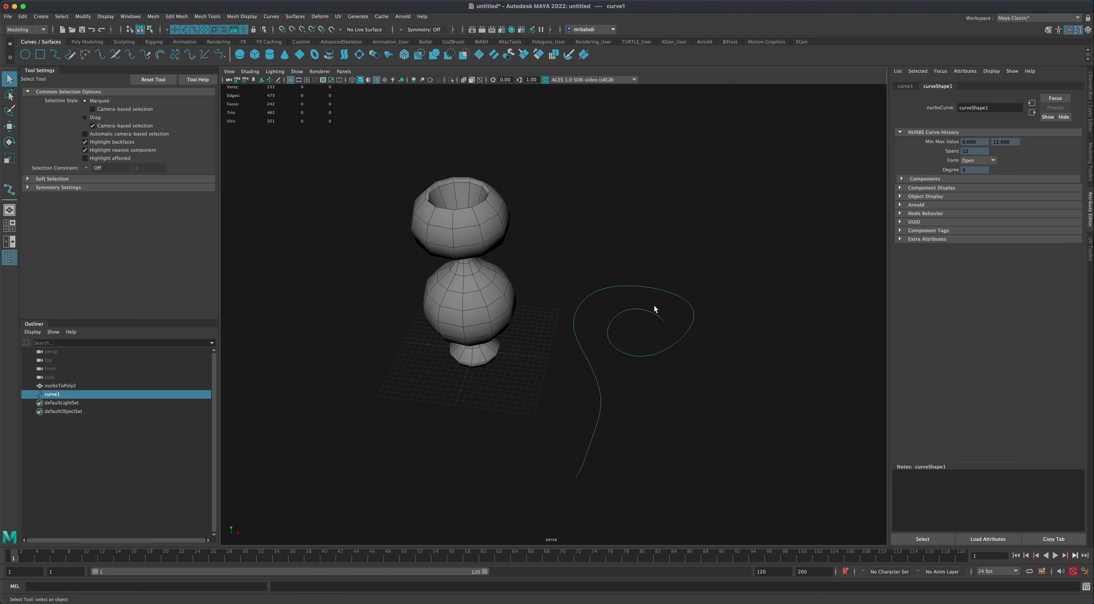
pyautogui.keyDown('alt'); pyautogui.moveTo(668, 315); pyautogui.dragTo(714, 329); pyautogui.keyUp('alt')
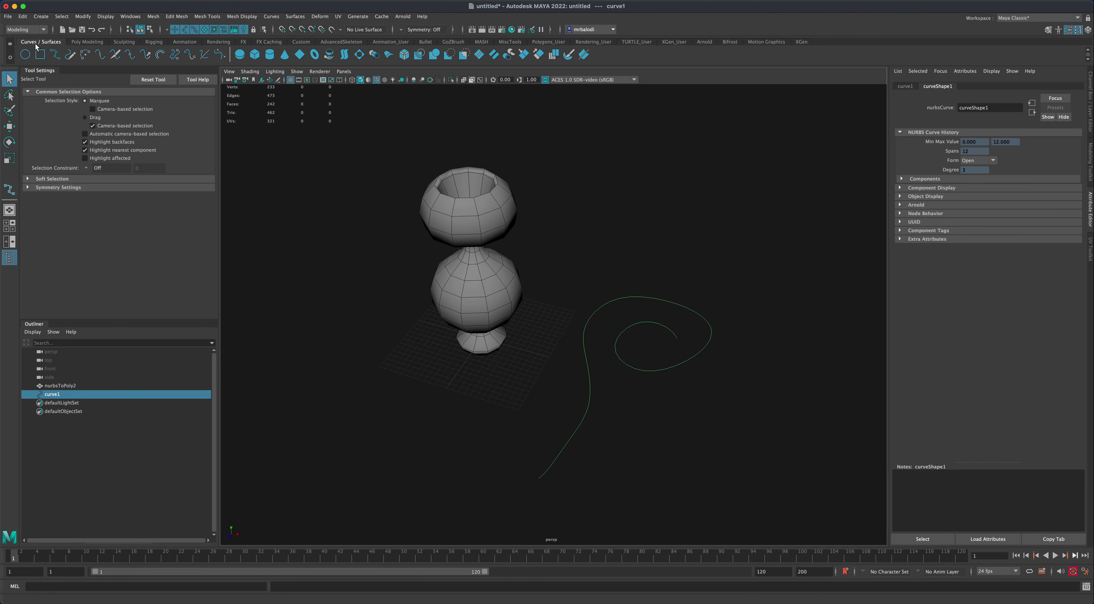
# Create a sweep mesh along the selected spiral curve
pyautogui.click(86, 43)
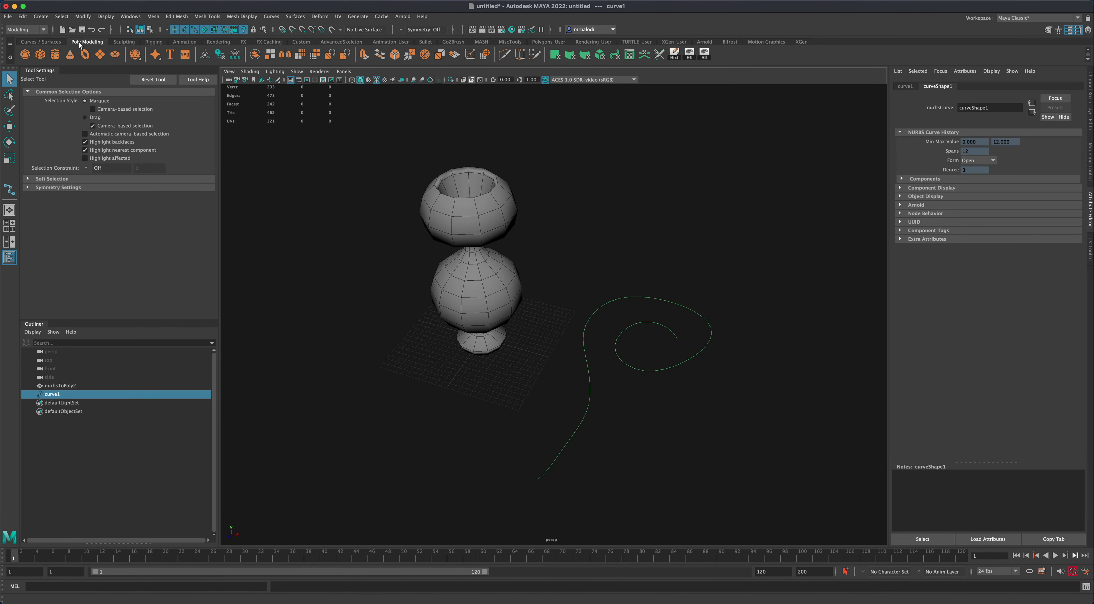
pyautogui.click(41, 17)
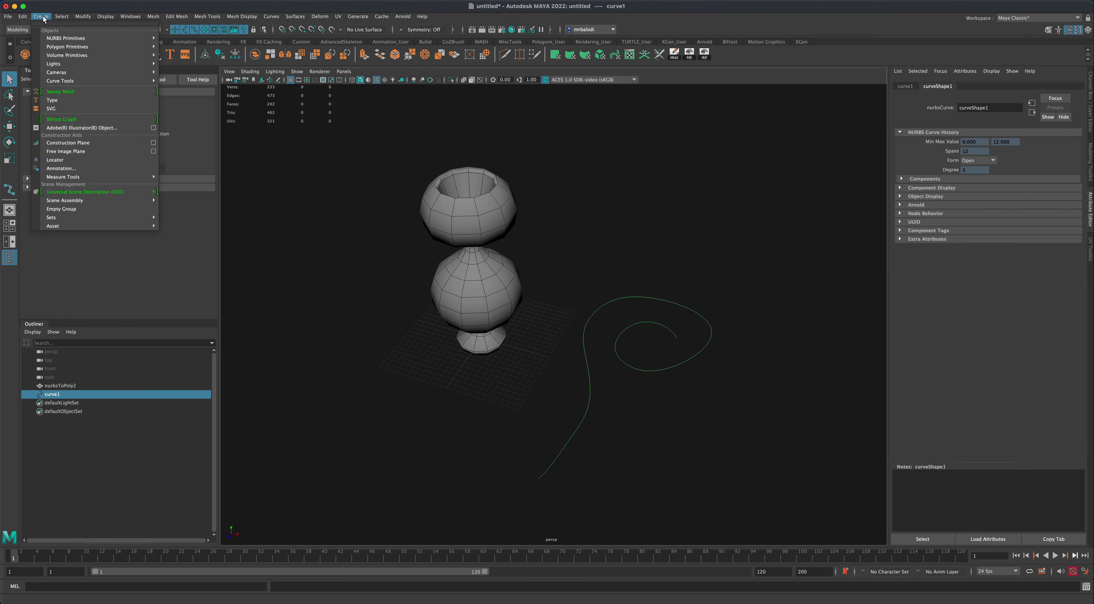
pyautogui.click(84, 92)
pyautogui.keyDown('alt'); pyautogui.moveTo(642, 211); pyautogui.dragTo(755, 314); pyautogui.keyUp('alt')
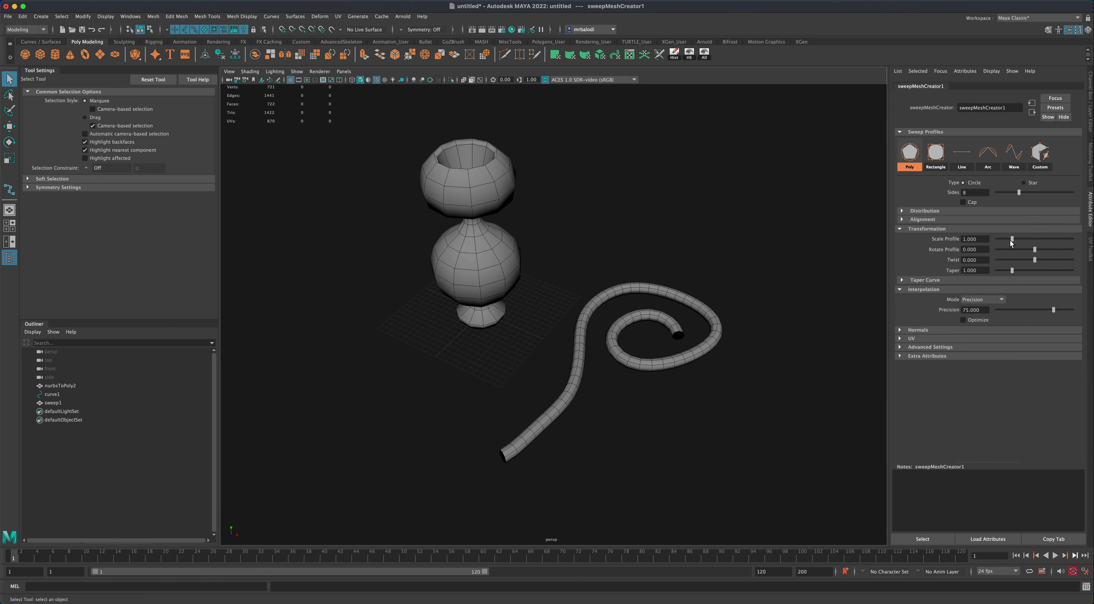
# Set the sweep's Scale Profile to 0.776 and Taper to 0.345, and lower its interpolation Precision slightly
pyautogui.moveTo(1011, 239); pyautogui.dragTo(1007, 240)
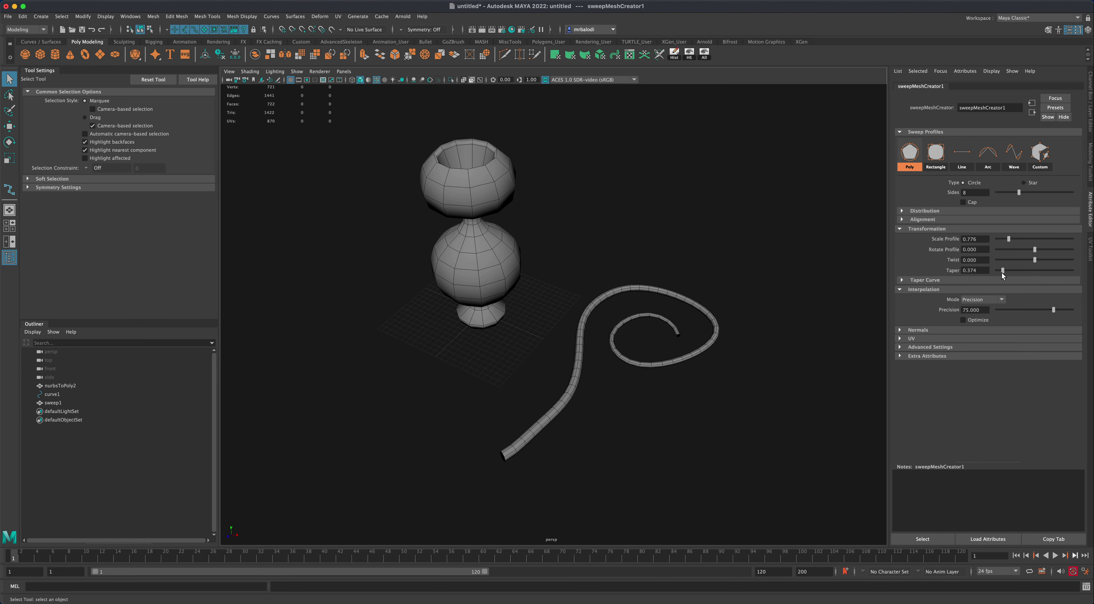
pyautogui.moveTo(1002, 273); pyautogui.dragTo(1000, 273)
pyautogui.keyDown('alt'); pyautogui.moveTo(714, 390); pyautogui.dragTo(760, 384); pyautogui.keyUp('alt')
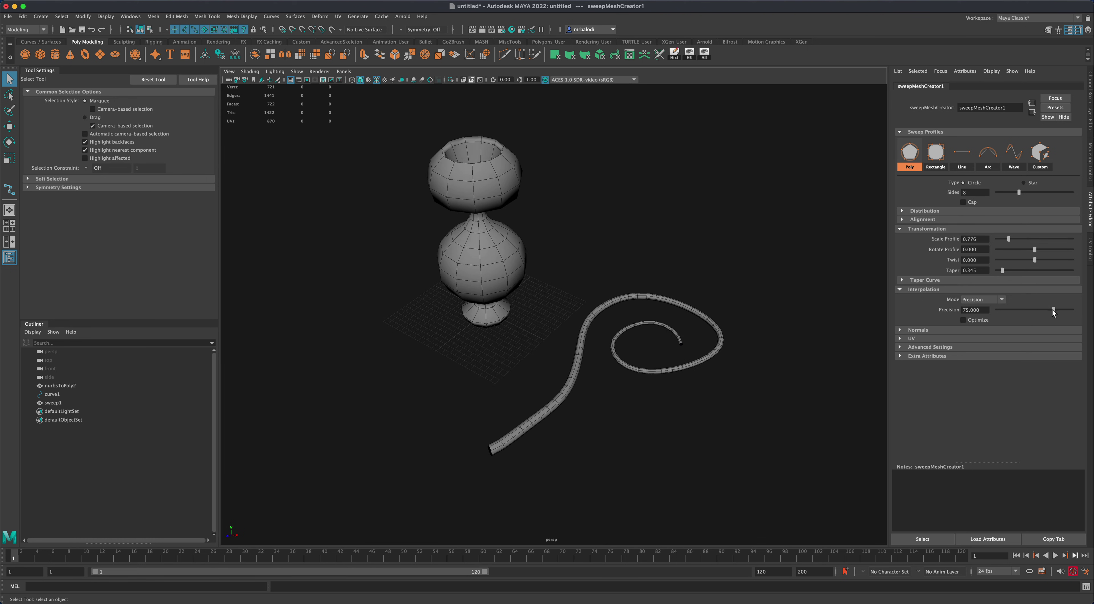
pyautogui.moveTo(1052, 309)
pyautogui.mouseDown()
pyautogui.moveTo(1035, 311)
pyautogui.moveTo(1047, 311)
pyautogui.mouseUp()
pyautogui.moveTo(778, 292)
pyautogui.keyDown('alt'); pyautogui.mouseDown()
pyautogui.moveTo(752, 297)
pyautogui.moveTo(740, 278)
pyautogui.moveTo(764, 292)
pyautogui.mouseUp(); pyautogui.keyUp('alt')
# Center the pivot of the swept spiral mesh and rotate the mesh until it stands upright beside the vase
pyautogui.click(619, 290)
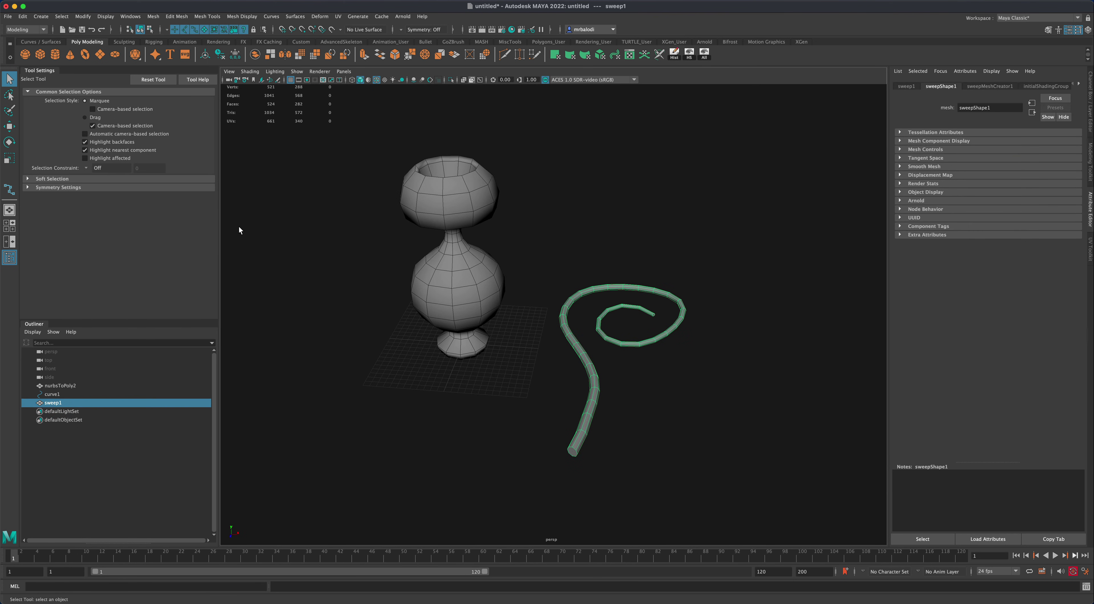
pyautogui.click(10, 145)
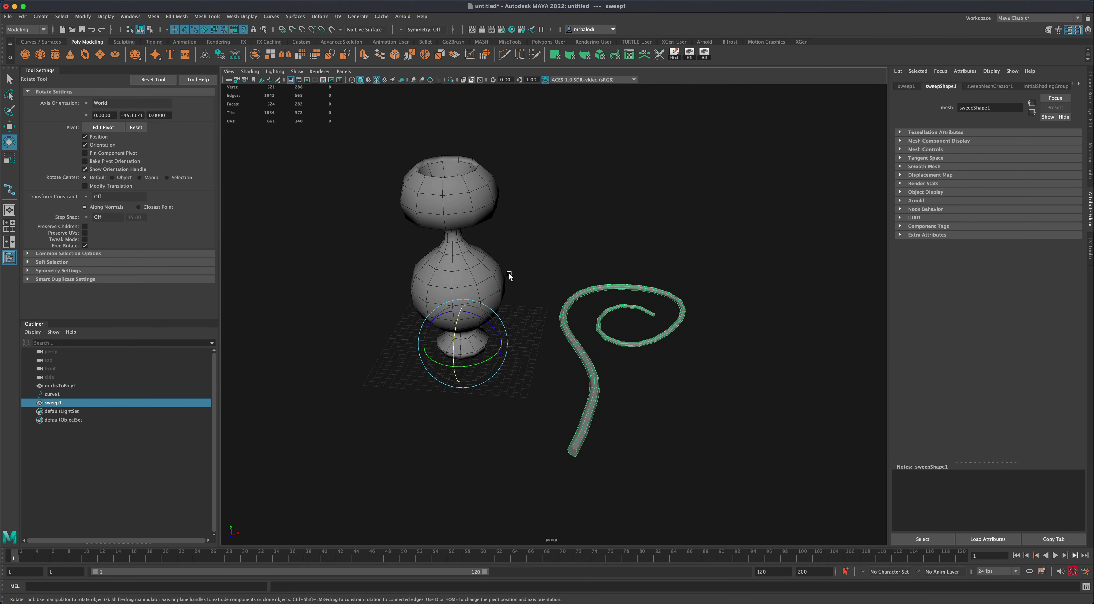
pyautogui.click(205, 55)
pyautogui.press('j')
pyautogui.moveTo(616, 355); pyautogui.dragTo(600, 434)
pyautogui.keyDown('alt'); pyautogui.moveTo(536, 405); pyautogui.dragTo(658, 414); pyautogui.keyUp('alt')
# Delete the swept spiral's construction history and remove the original guide curve from the scene
pyautogui.click(235, 54)
pyautogui.press('q')
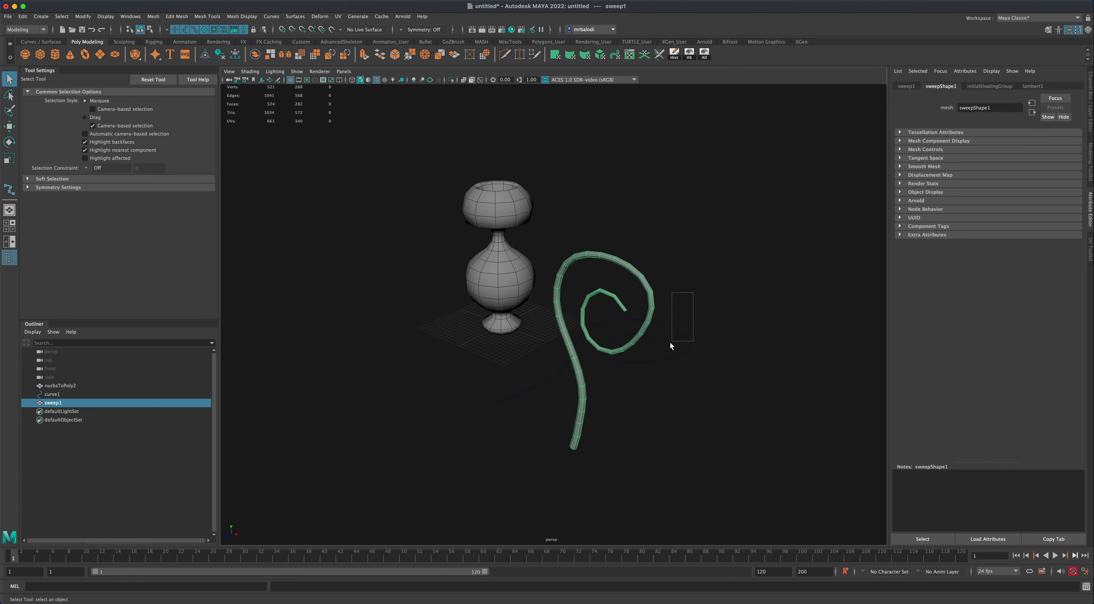
pyautogui.moveTo(667, 351); pyautogui.dragTo(665, 352)
pyautogui.press('Delete')
pyautogui.click(643, 327)
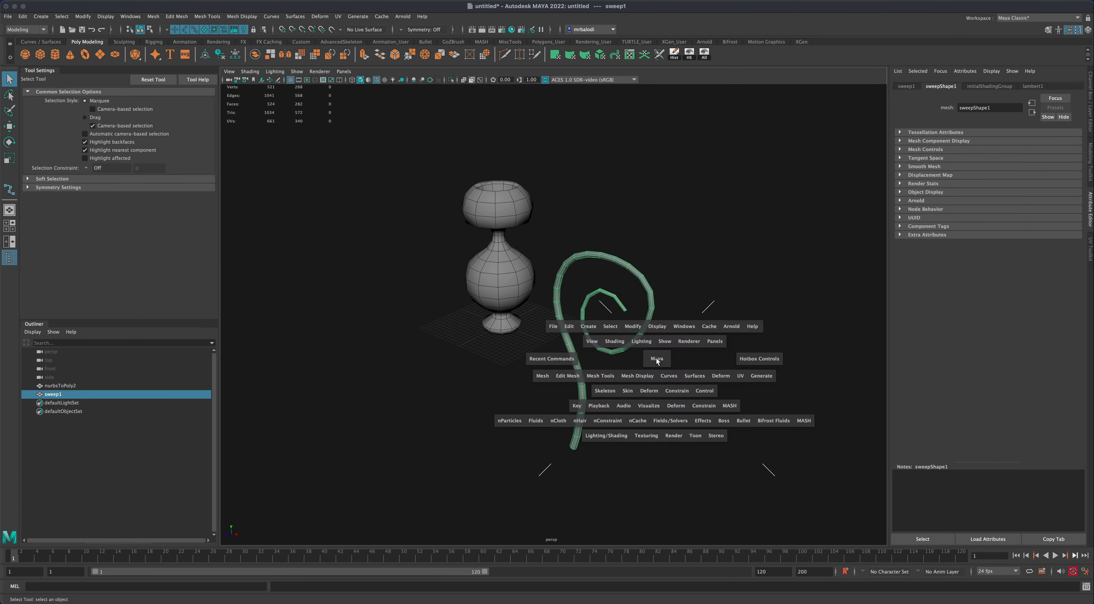
# In the four-view layout, move the spiral stem over the vase so its lower end enters the mouth
pyautogui.press('space')
pyautogui.scroll(-6, 483, 395)
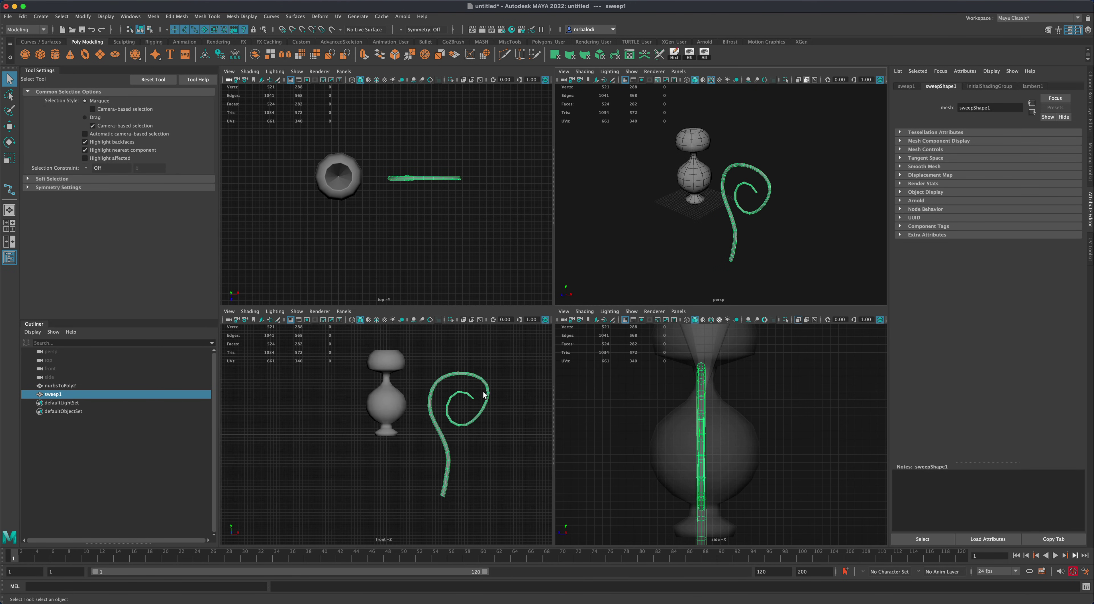
pyautogui.click(4, 130)
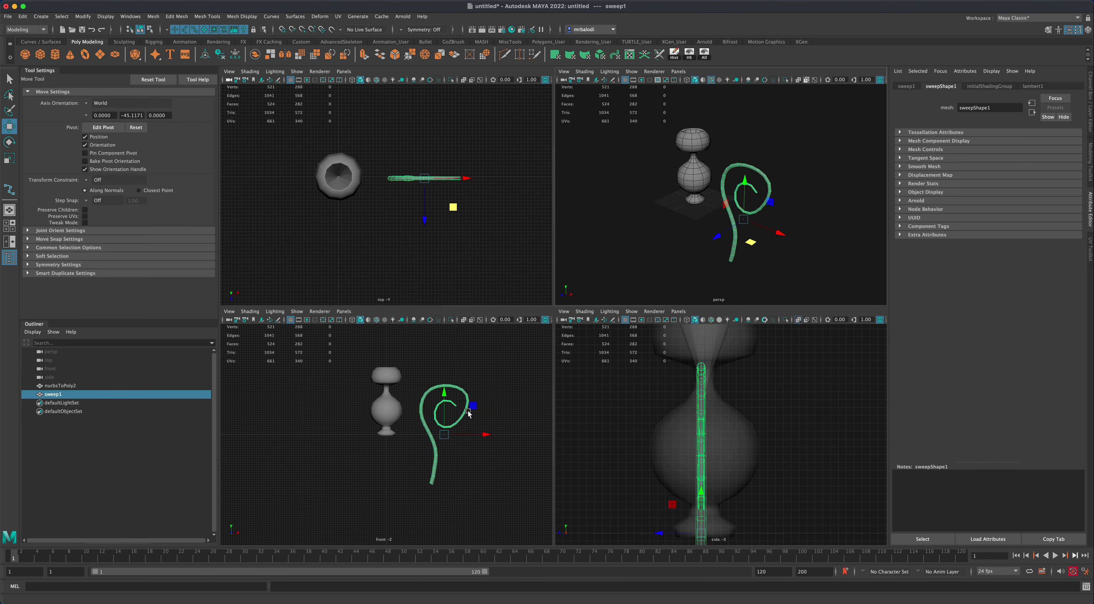
pyautogui.moveTo(469, 413); pyautogui.dragTo(425, 327)
pyautogui.keyDown('alt'); pyautogui.moveTo(464, 393); pyautogui.dragTo(464, 458, button='middle'); pyautogui.keyUp('alt')
# Scale the spiral stem down uniformly and move it so its base sits in the vase's mouth
pyautogui.click(9, 158)
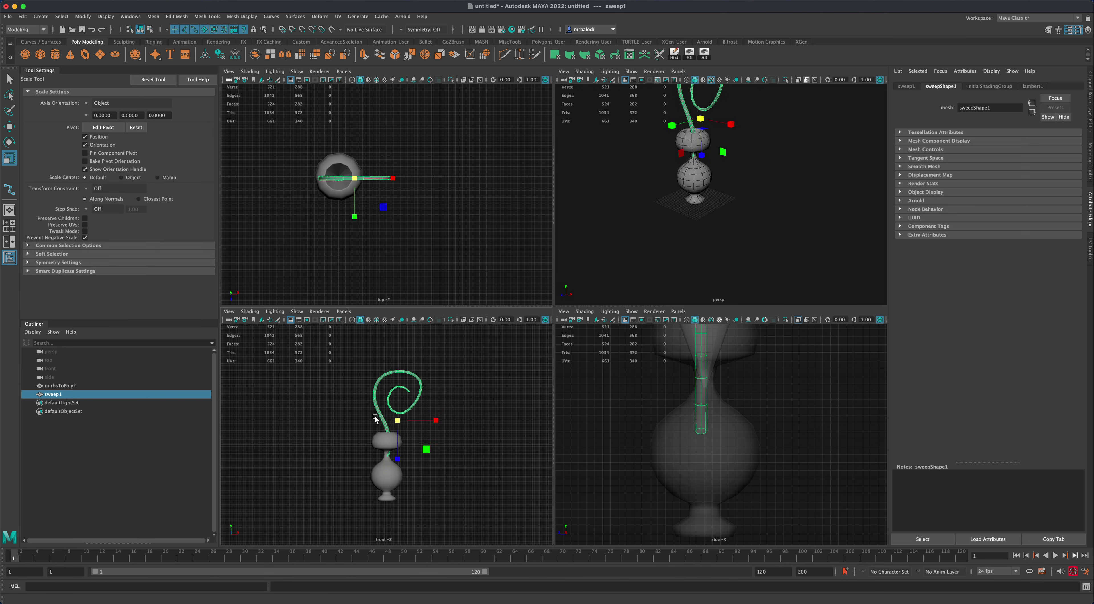
pyautogui.moveTo(398, 421); pyautogui.dragTo(378, 432)
pyautogui.click(10, 127)
pyautogui.moveTo(422, 390); pyautogui.dragTo(421, 380)
pyautogui.click(467, 411)
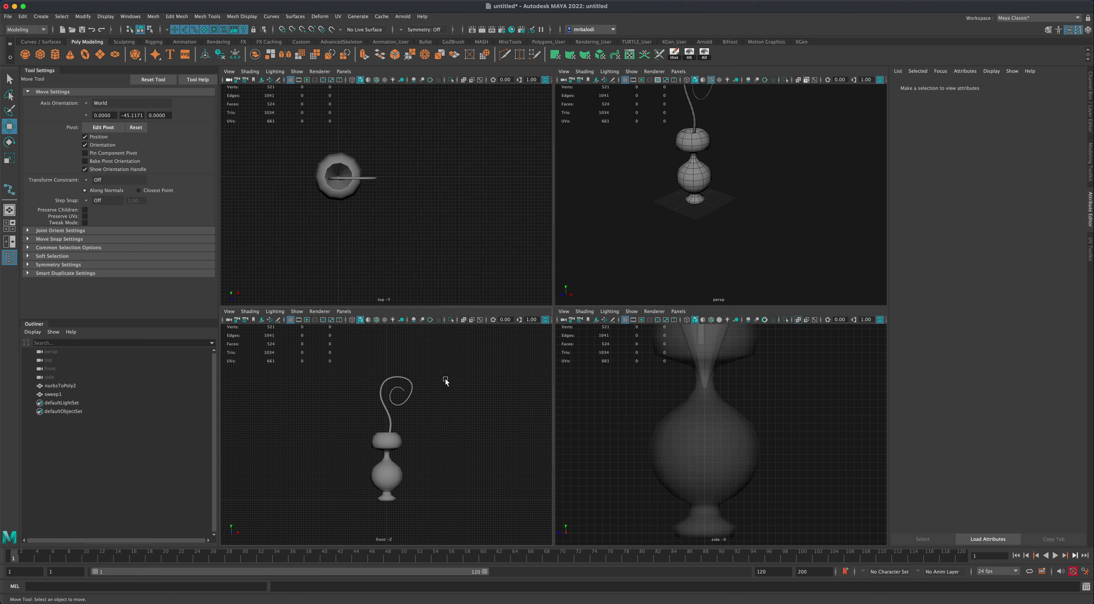
# Duplicate the spiral stem and rotate the copy so it curls toward the opposite side of the vase
pyautogui.moveTo(440, 387); pyautogui.dragTo(401, 407)
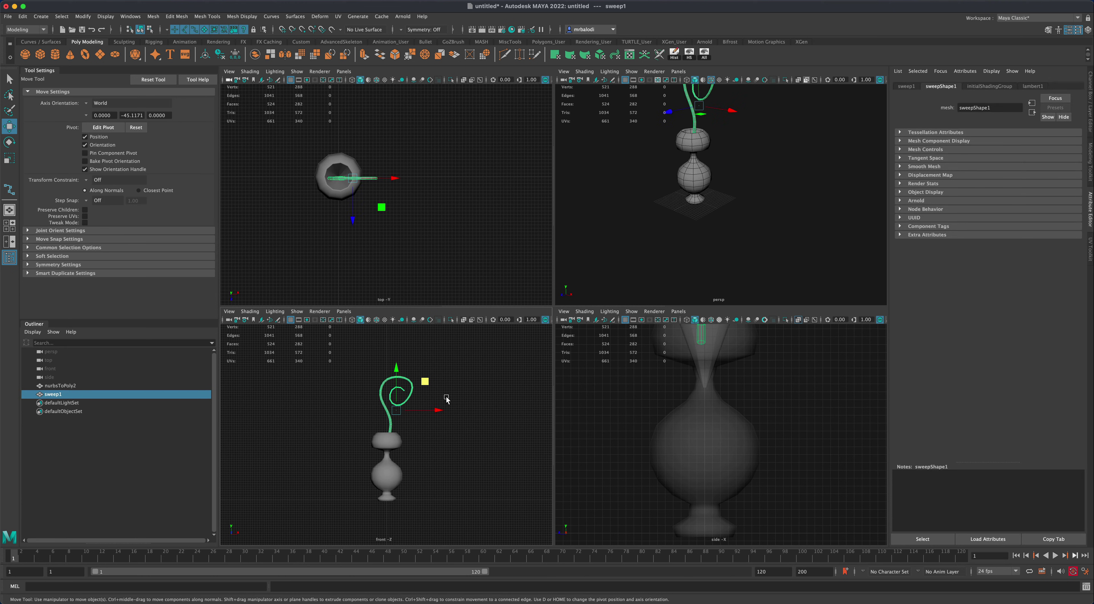
pyautogui.keyDown('shift'); pyautogui.moveTo(441, 410); pyautogui.dragTo(335, 403); pyautogui.keyUp('shift')
pyautogui.click(9, 142)
pyautogui.moveTo(415, 410); pyautogui.dragTo(408, 384)
pyautogui.press('w')
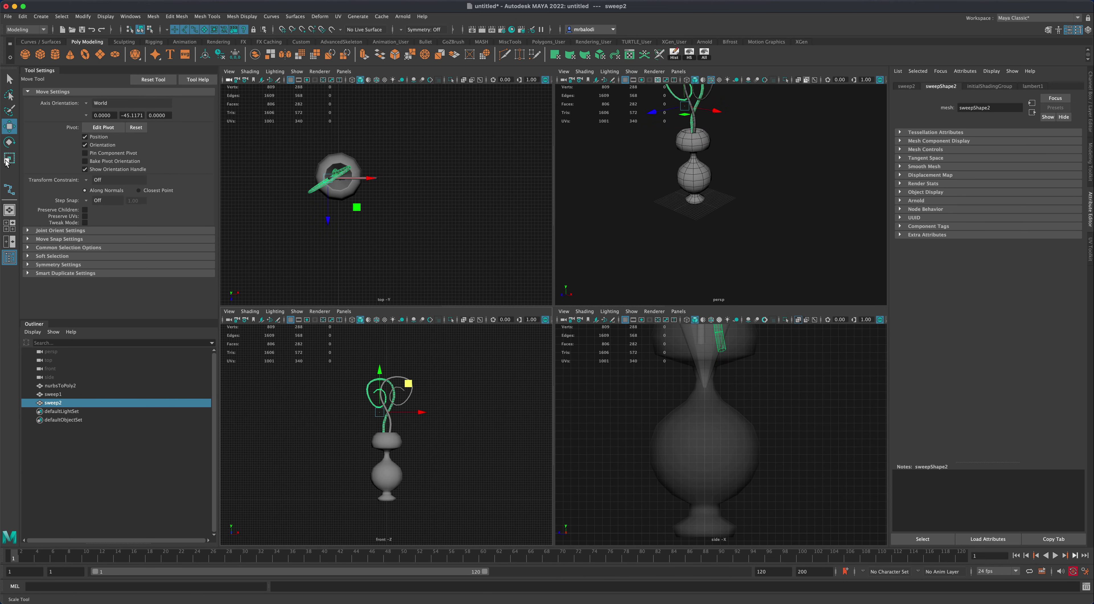
# Scale the duplicated stem smaller, tilt it outward and move it into place in the vase's mouth
pyautogui.click(8, 160)
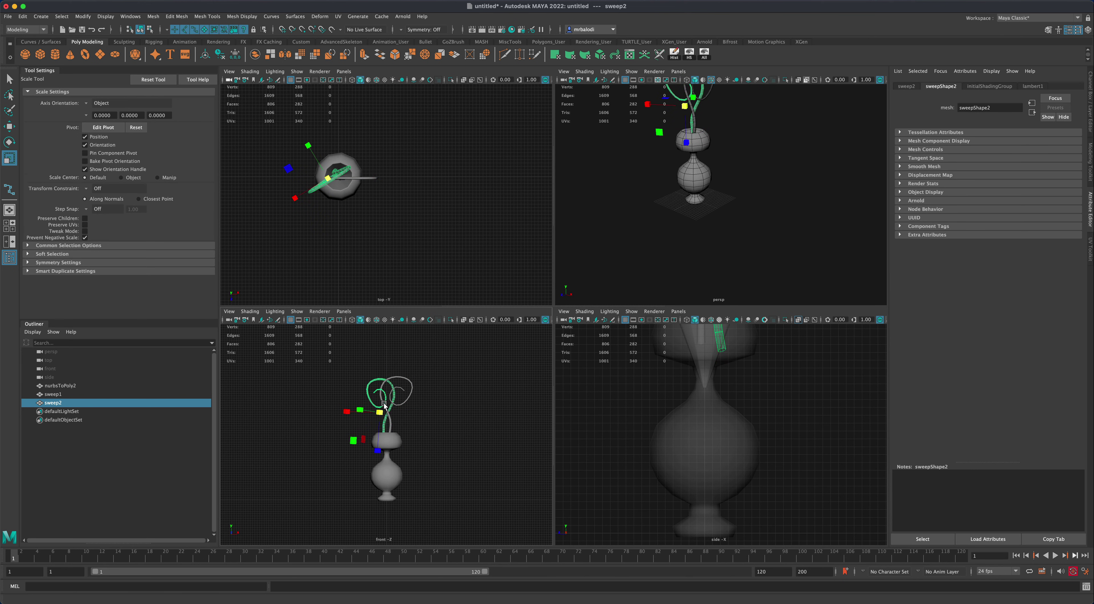
pyautogui.click(9, 140)
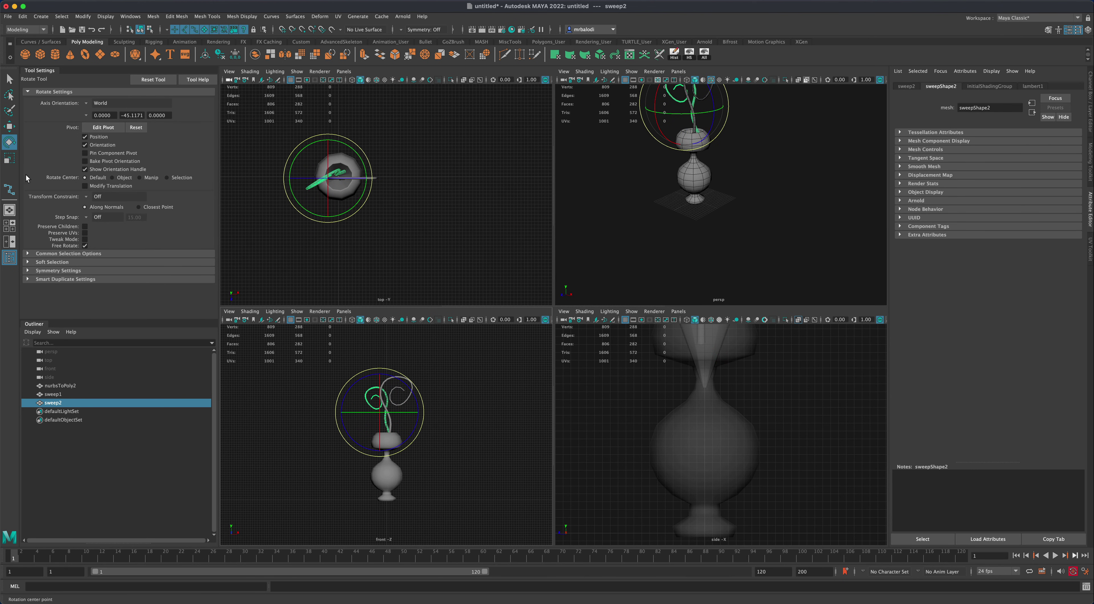
pyautogui.click(10, 129)
pyautogui.moveTo(411, 382); pyautogui.dragTo(407, 385)
# Check the placement of both spiral stems in the vase from the side view and in perspective
pyautogui.scroll(-2, 731, 426)
pyautogui.scroll(-3, 732, 426)
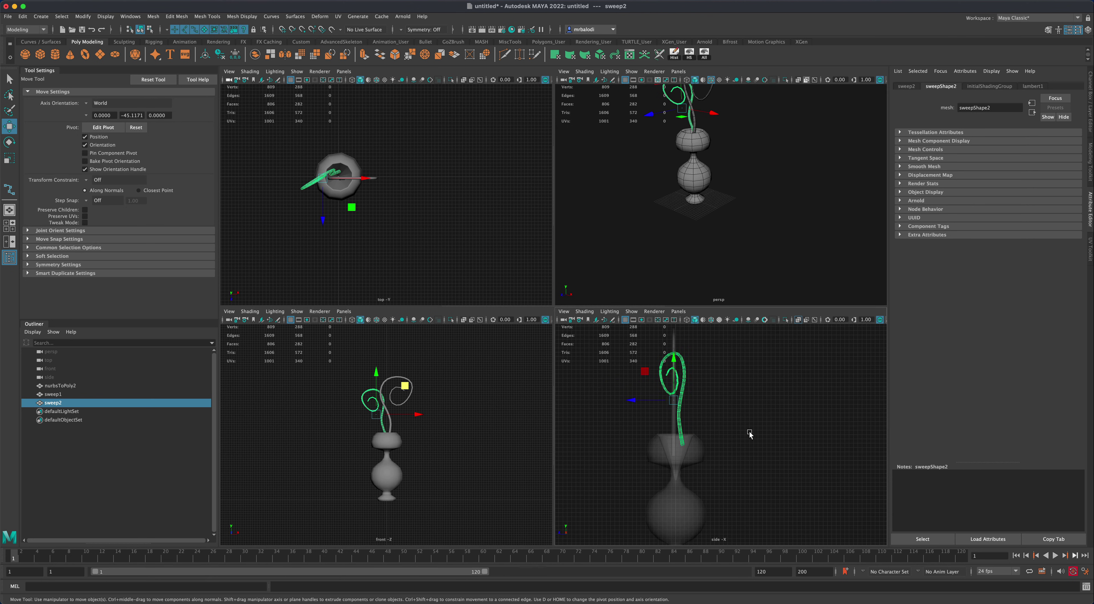
pyautogui.press('space')
pyautogui.keyDown('alt'); pyautogui.moveTo(733, 246); pyautogui.dragTo(705, 325, button='middle'); pyautogui.keyUp('alt')
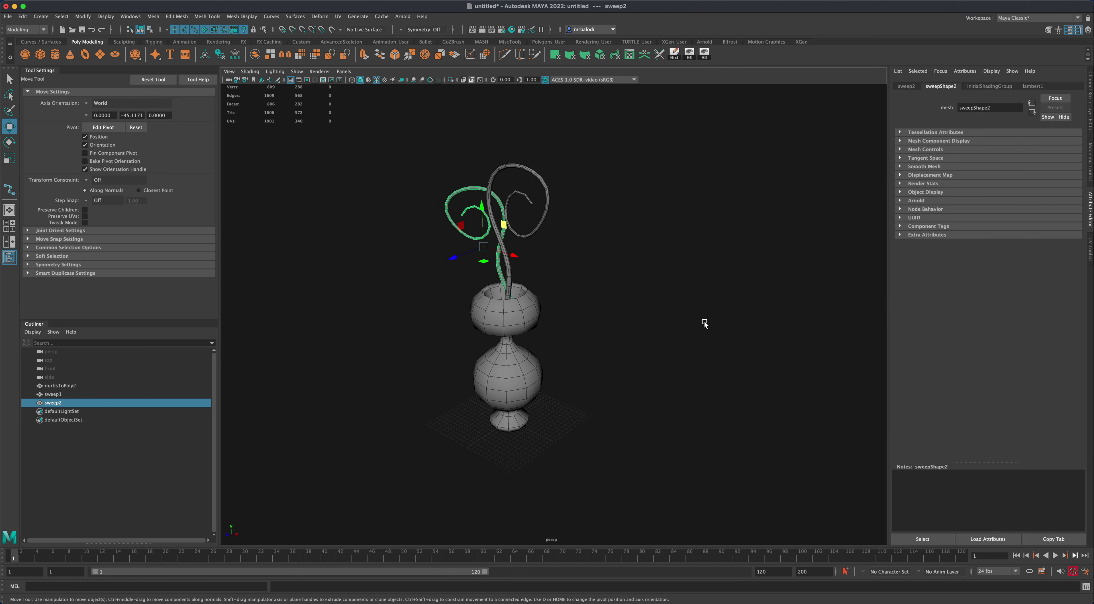
pyautogui.click(641, 305)
pyautogui.keyDown('alt'); pyautogui.moveTo(640, 305); pyautogui.dragTo(684, 331); pyautogui.keyUp('alt')
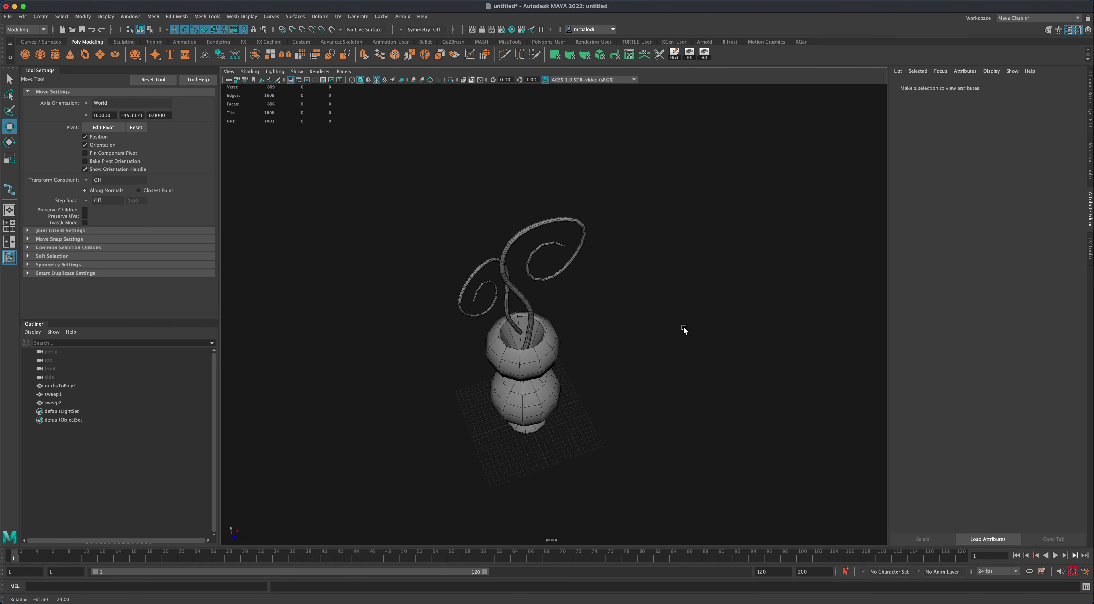
# Move the bottom-end vertices of the smaller spiral stem down into the vase's neck and return to Object Mode
pyautogui.click(514, 324)
pyautogui.moveTo(513, 323); pyautogui.dragTo(478, 321, button='right')
pyautogui.keyDown('alt'); pyautogui.moveTo(603, 349); pyautogui.dragTo(573, 297); pyautogui.keyUp('alt')
pyautogui.moveTo(508, 291)
pyautogui.keyDown('alt'); pyautogui.mouseDown()
pyautogui.moveTo(629, 290)
pyautogui.moveTo(509, 274)
pyautogui.mouseUp(); pyautogui.keyUp('alt')
pyautogui.scroll(3, 619, 323)
pyautogui.keyDown('alt'); pyautogui.moveTo(622, 331); pyautogui.dragTo(593, 326); pyautogui.keyUp('alt')
pyautogui.keyDown('alt'); pyautogui.moveTo(595, 274); pyautogui.dragTo(511, 272); pyautogui.keyUp('alt')
pyautogui.keyDown('alt'); pyautogui.moveTo(603, 312); pyautogui.dragTo(504, 254); pyautogui.keyUp('alt')
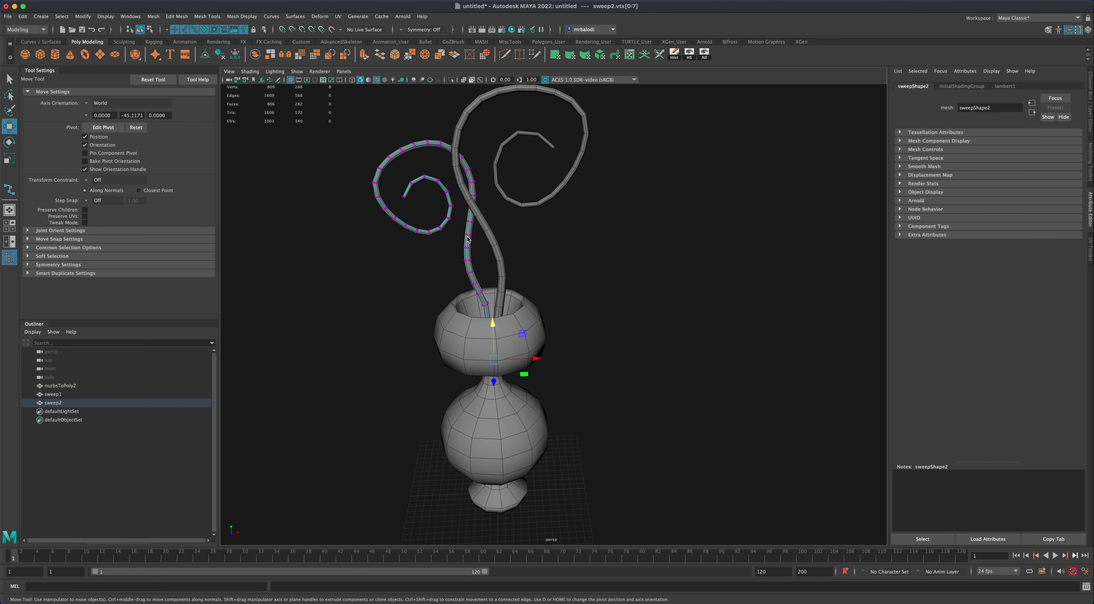
pyautogui.moveTo(466, 237); pyautogui.dragTo(511, 225, button='right')
# Inspect how the two spiral stems sit in the vase from several angles and clear the selection
pyautogui.click(604, 272)
pyautogui.keyDown('alt'); pyautogui.moveTo(605, 274); pyautogui.dragTo(622, 316, button='right'); pyautogui.keyUp('alt')
pyautogui.moveTo(622, 315)
pyautogui.keyDown('alt'); pyautogui.mouseDown()
pyautogui.moveTo(635, 308)
pyautogui.moveTo(608, 302)
pyautogui.moveTo(693, 305)
pyautogui.moveTo(641, 312)
pyautogui.mouseUp(); pyautogui.keyUp('alt')
pyautogui.click(583, 347)
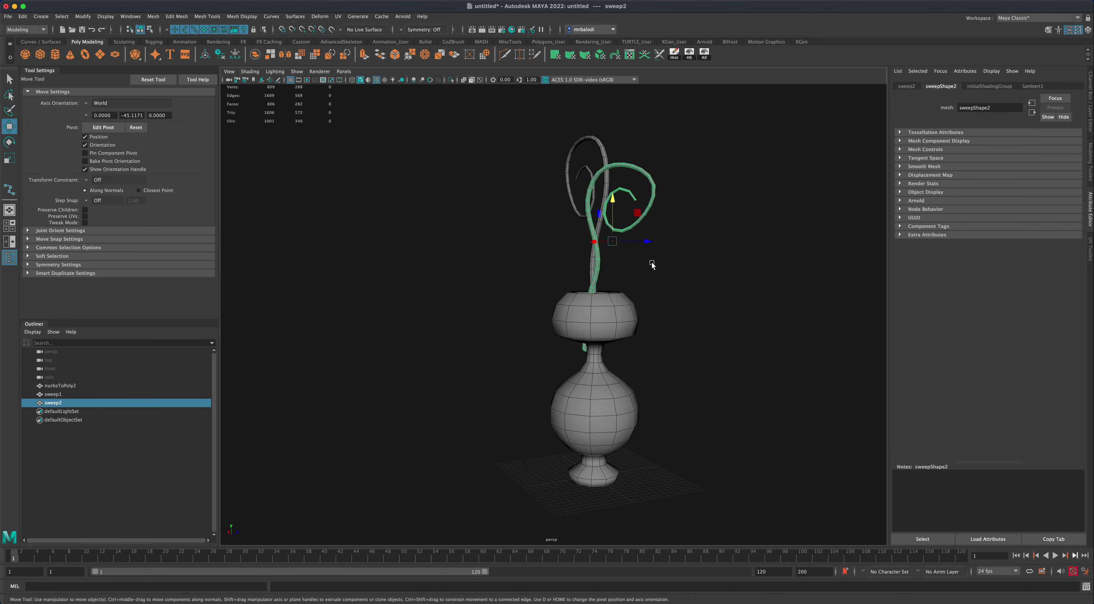
pyautogui.keyDown('alt'); pyautogui.moveTo(653, 265); pyautogui.dragTo(612, 292); pyautogui.keyUp('alt')
pyautogui.click(665, 338)
pyautogui.keyDown('alt'); pyautogui.moveTo(666, 337); pyautogui.dragTo(536, 347); pyautogui.keyUp('alt')
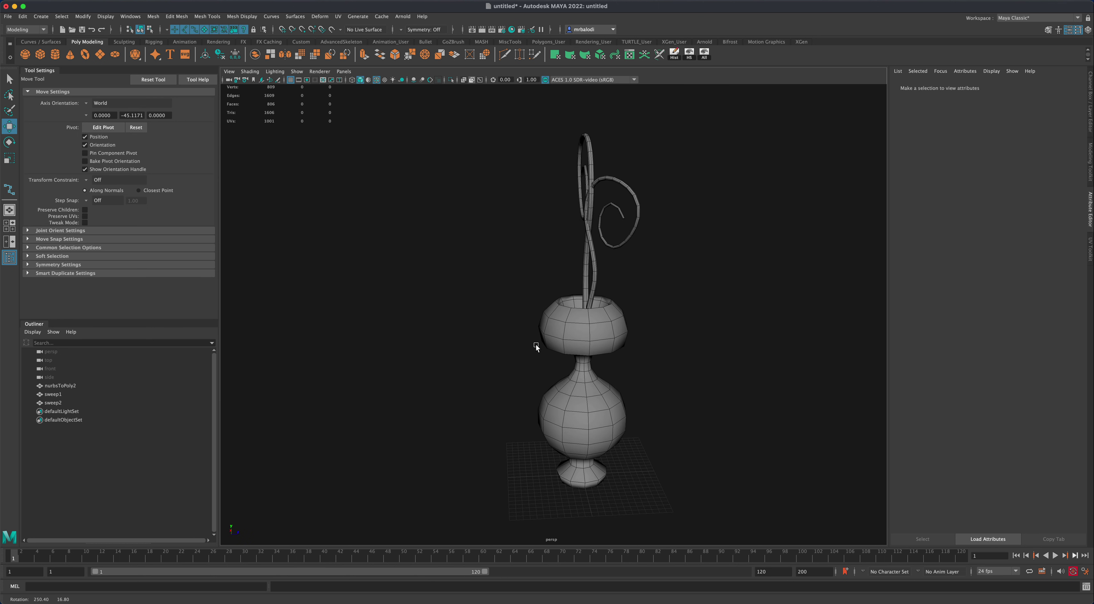
# Shift the taller stem's upper curl vertices sideways using Soft Select with Volume falloff and a radius of about 25
pyautogui.click(593, 161)
pyautogui.rightClick(593, 153)
pyautogui.click(559, 158)
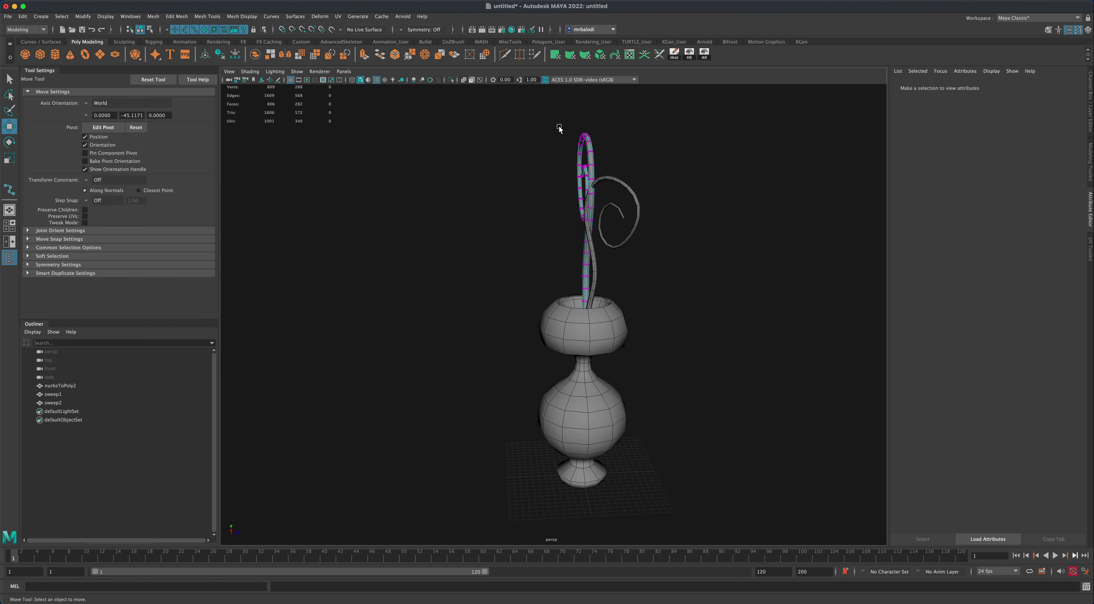
pyautogui.moveTo(541, 117); pyautogui.dragTo(619, 180)
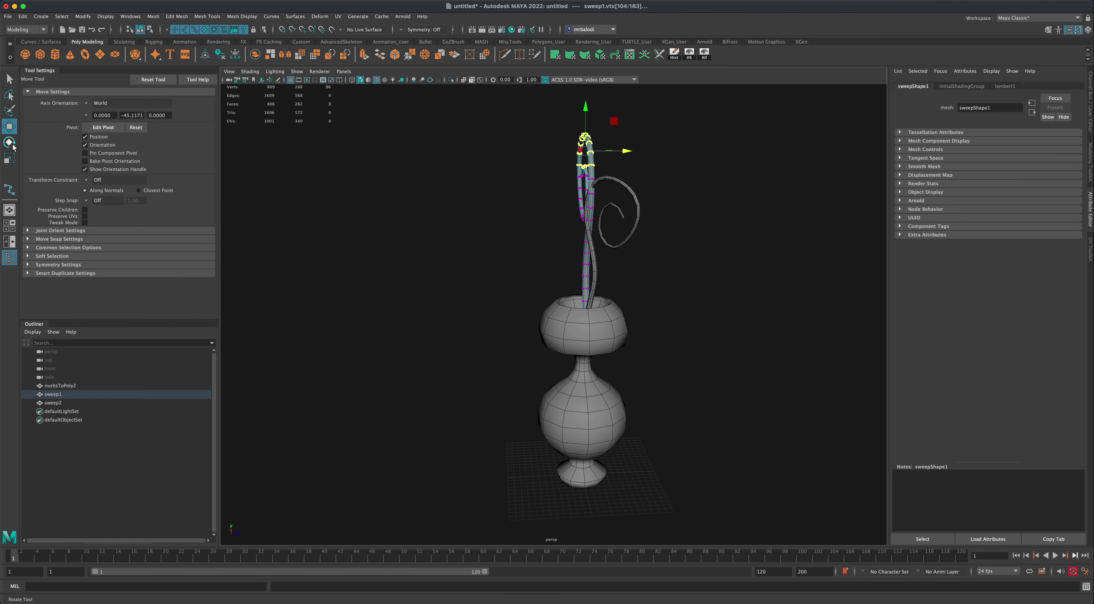
pyautogui.click(49, 257)
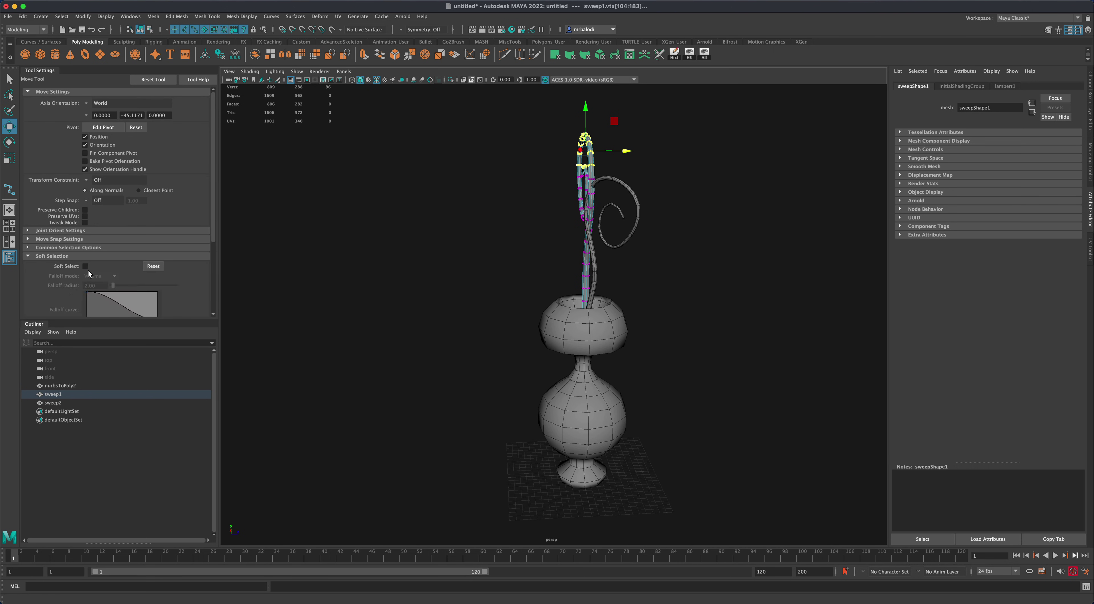
pyautogui.click(86, 266)
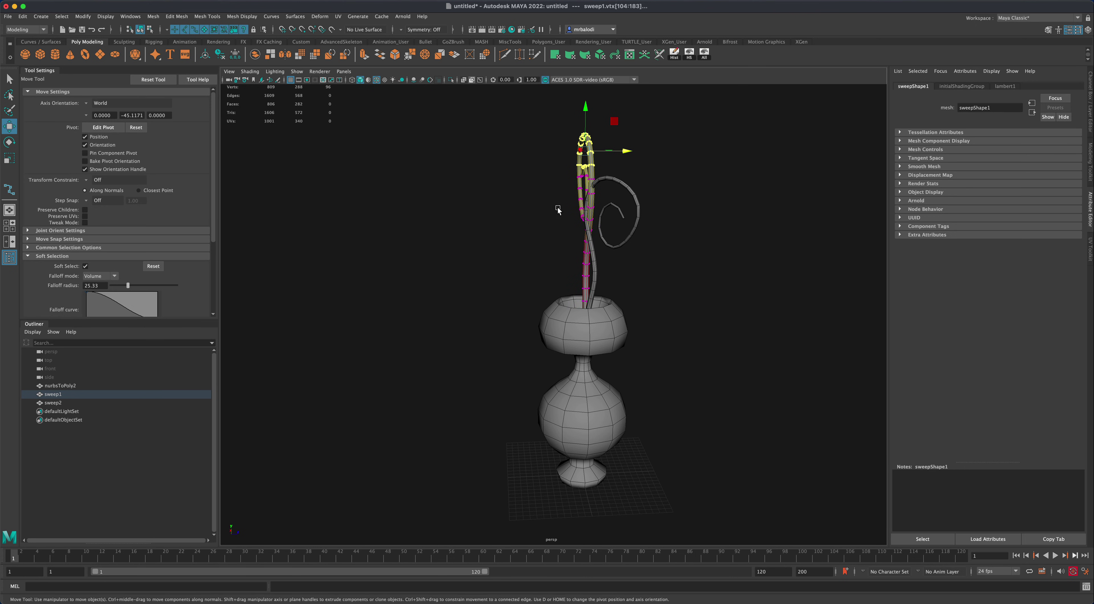
pyautogui.moveTo(631, 153); pyautogui.dragTo(508, 197)
# Adjust the bend of the smaller stem by moving its mid-section vertices using Soft Select with a falloff radius of 12
pyautogui.moveTo(486, 244)
pyautogui.keyDown('alt'); pyautogui.mouseDown()
pyautogui.moveTo(476, 245)
pyautogui.moveTo(489, 242)
pyautogui.mouseUp(); pyautogui.keyUp('alt')
pyautogui.click(496, 228)
pyautogui.click(510, 237)
pyautogui.moveTo(510, 238); pyautogui.dragTo(487, 238, button='right')
pyautogui.moveTo(502, 242); pyautogui.dragTo(530, 281)
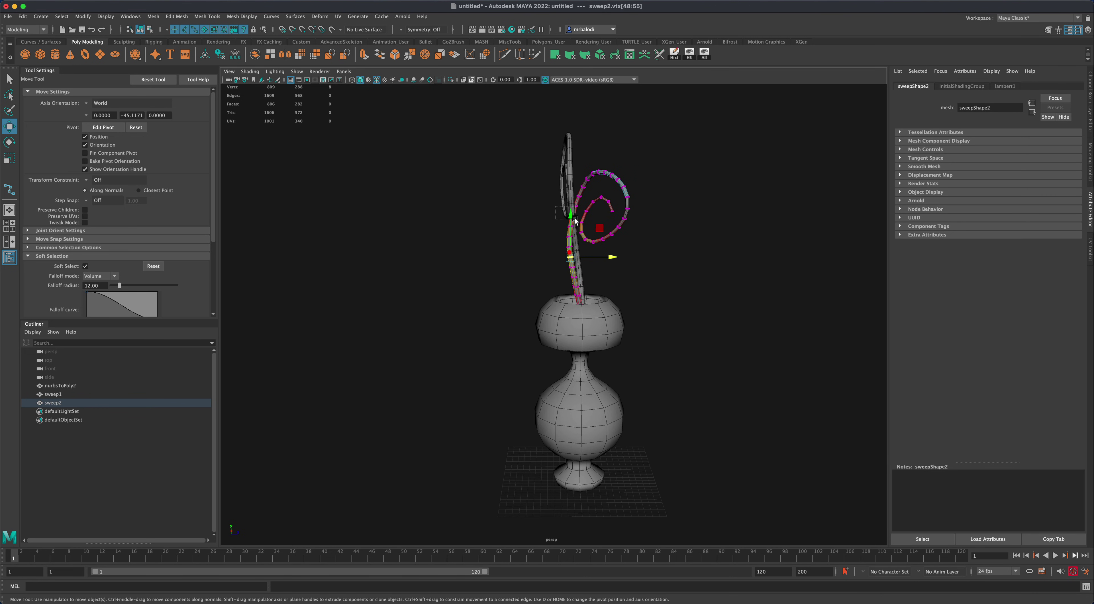
pyautogui.moveTo(576, 221); pyautogui.dragTo(655, 252)
pyautogui.moveTo(610, 208); pyautogui.dragTo(607, 250)
pyautogui.moveTo(496, 202); pyautogui.dragTo(525, 189, button='right')
pyautogui.click(606, 258)
# Select the vase and both stems together to check their polygon counts, and clear the selection
pyautogui.scroll(-3, 606, 258)
pyautogui.press('q')
pyautogui.moveTo(679, 339)
pyautogui.keyDown('alt'); pyautogui.mouseDown()
pyautogui.moveTo(642, 357)
pyautogui.moveTo(493, 351)
pyautogui.moveTo(682, 355)
pyautogui.mouseUp(); pyautogui.keyUp('alt')
pyautogui.moveTo(391, 135); pyautogui.dragTo(640, 476)
pyautogui.keyDown('alt'); pyautogui.moveTo(650, 416); pyautogui.dragTo(649, 411); pyautogui.keyUp('alt')
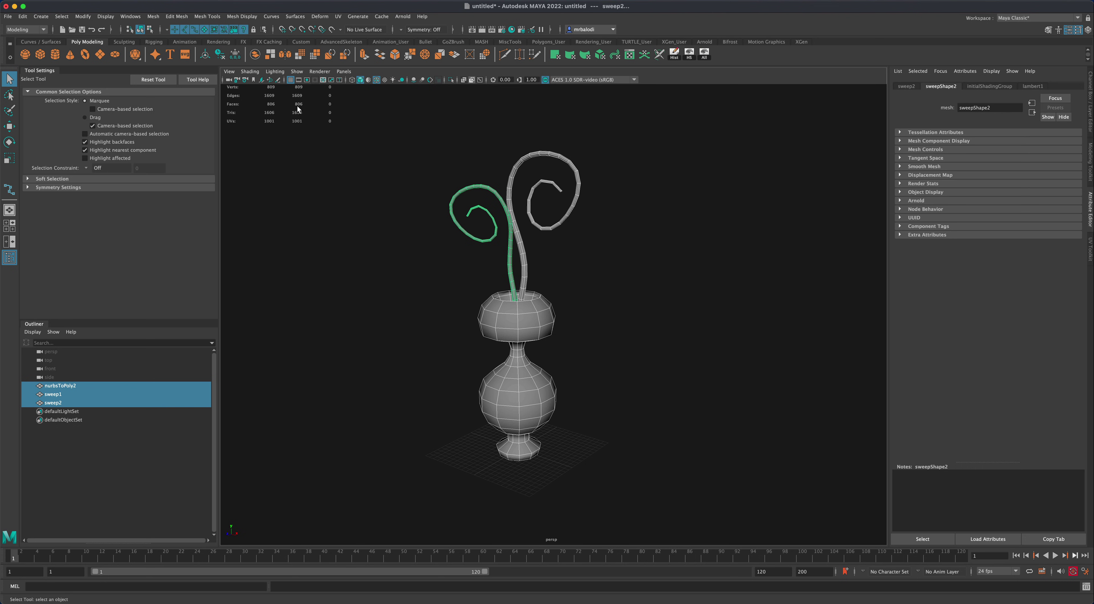
pyautogui.click(657, 376)
# Examine the finished vase with its two spiral stems from all around and from different heights
pyautogui.moveTo(656, 376)
pyautogui.keyDown('alt'); pyautogui.mouseDown()
pyautogui.moveTo(636, 373)
pyautogui.moveTo(649, 362)
pyautogui.mouseUp(); pyautogui.keyUp('alt')
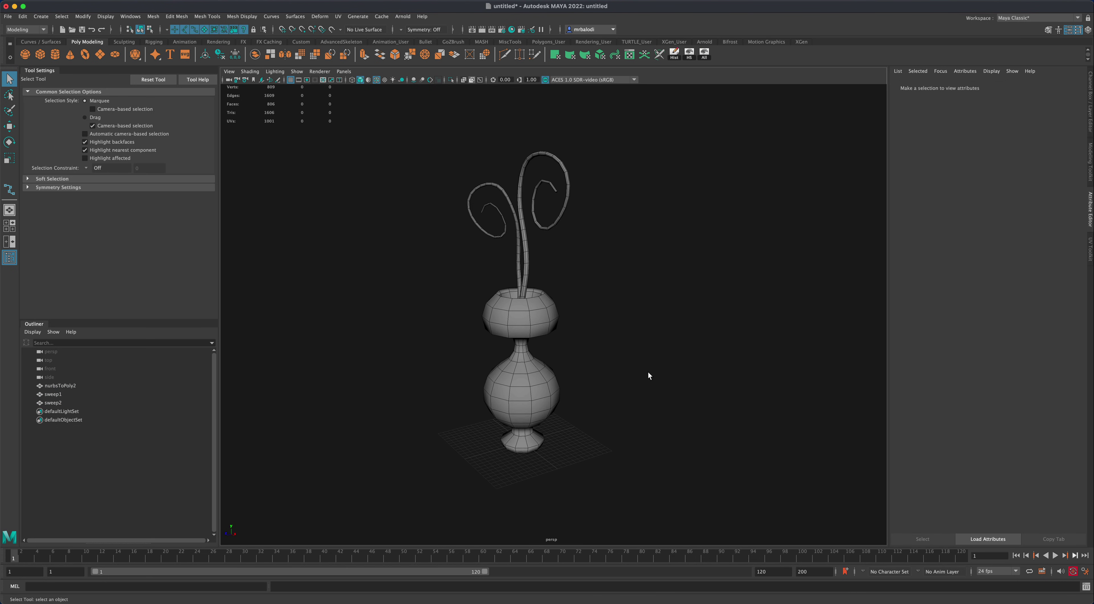
pyautogui.moveTo(675, 381)
pyautogui.keyDown('alt'); pyautogui.mouseDown()
pyautogui.moveTo(693, 386)
pyautogui.moveTo(628, 386)
pyautogui.moveTo(711, 385)
pyautogui.moveTo(674, 381)
pyautogui.mouseUp(); pyautogui.keyUp('alt')
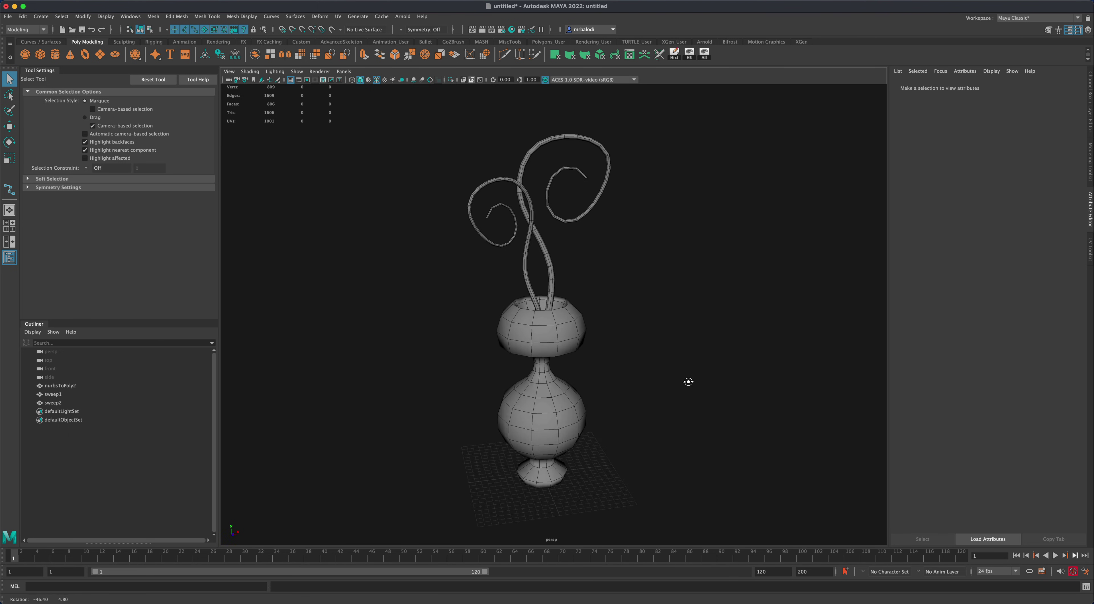
pyautogui.moveTo(688, 381)
pyautogui.keyDown('alt'); pyautogui.mouseDown()
pyautogui.moveTo(620, 381)
pyautogui.moveTo(603, 365)
pyautogui.moveTo(664, 386)
pyautogui.moveTo(685, 378)
pyautogui.mouseUp(); pyautogui.keyUp('alt')
pyautogui.keyDown('alt'); pyautogui.moveTo(667, 418); pyautogui.dragTo(395, 289); pyautogui.keyUp('alt')
pyautogui.keyDown('alt'); pyautogui.moveTo(498, 332); pyautogui.dragTo(454, 352); pyautogui.keyUp('alt')
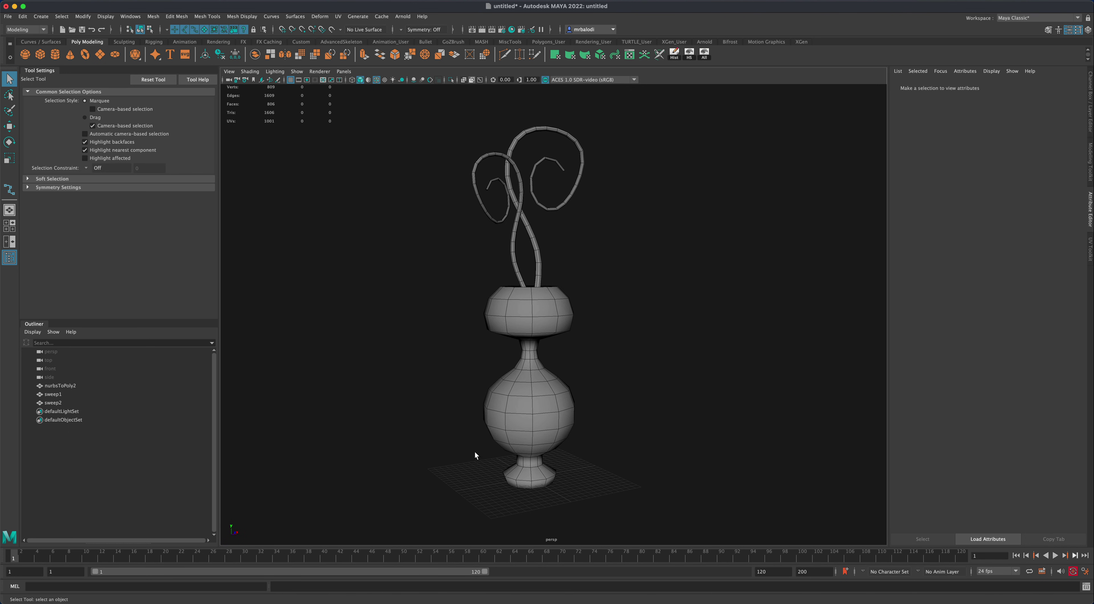
pyautogui.moveTo(475, 456)
pyautogui.keyDown('alt'); pyautogui.mouseDown()
pyautogui.moveTo(452, 446)
pyautogui.moveTo(472, 452)
pyautogui.mouseUp(); pyautogui.keyUp('alt')
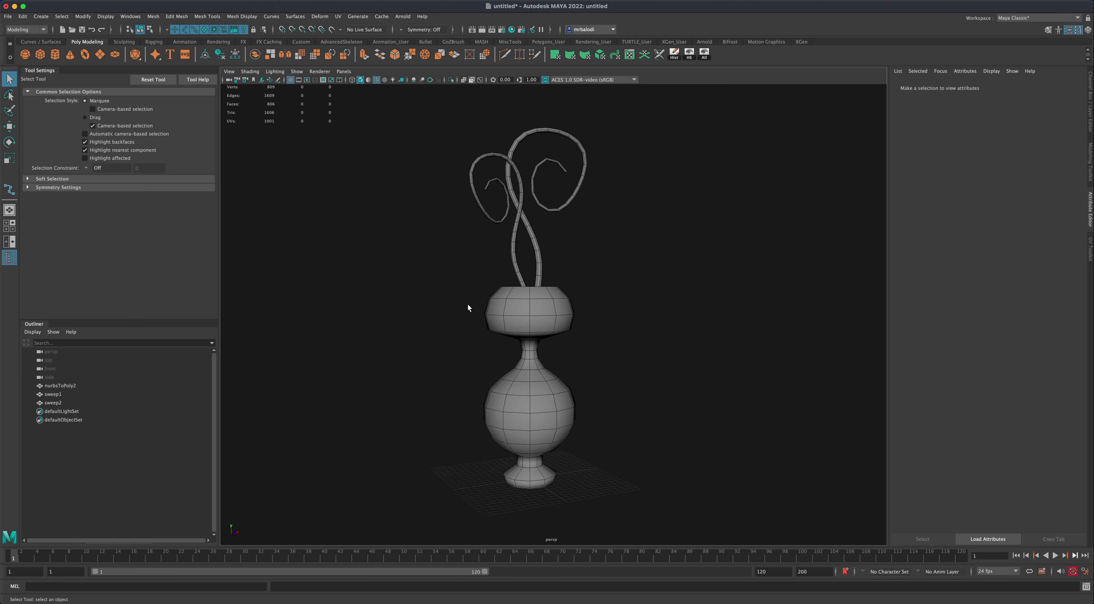
pyautogui.keyDown('alt'); pyautogui.moveTo(468, 308); pyautogui.dragTo(493, 297); pyautogui.keyUp('alt')
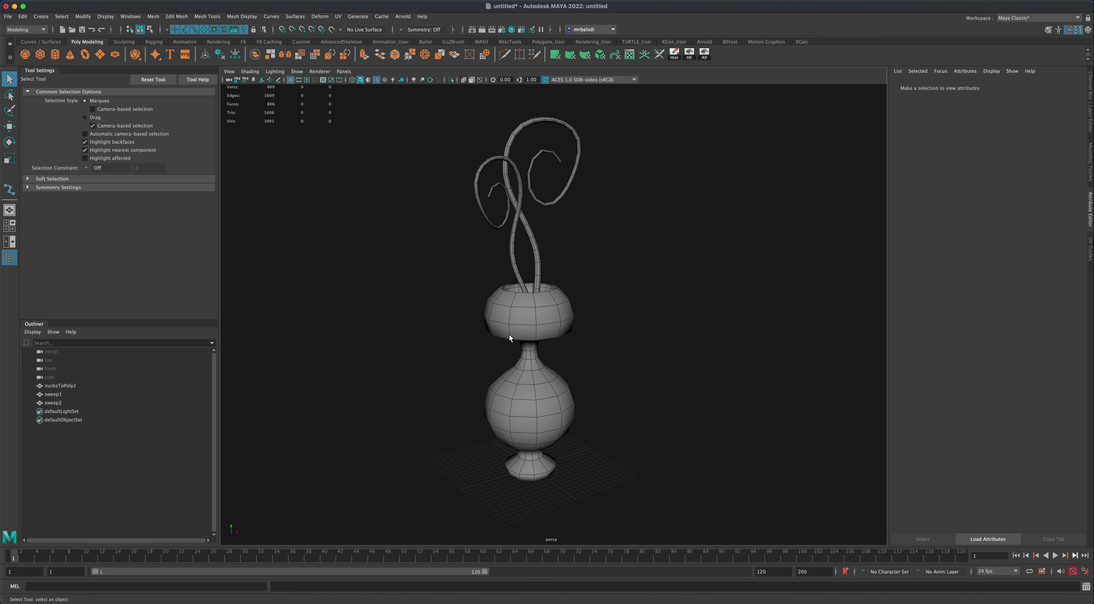
pyautogui.keyDown('alt'); pyautogui.moveTo(445, 380); pyautogui.dragTo(610, 353); pyautogui.keyUp('alt')
pyautogui.moveTo(679, 352)
pyautogui.keyDown('alt'); pyautogui.mouseDown()
pyautogui.moveTo(742, 349)
pyautogui.moveTo(695, 350)
pyautogui.mouseUp(); pyautogui.keyUp('alt')
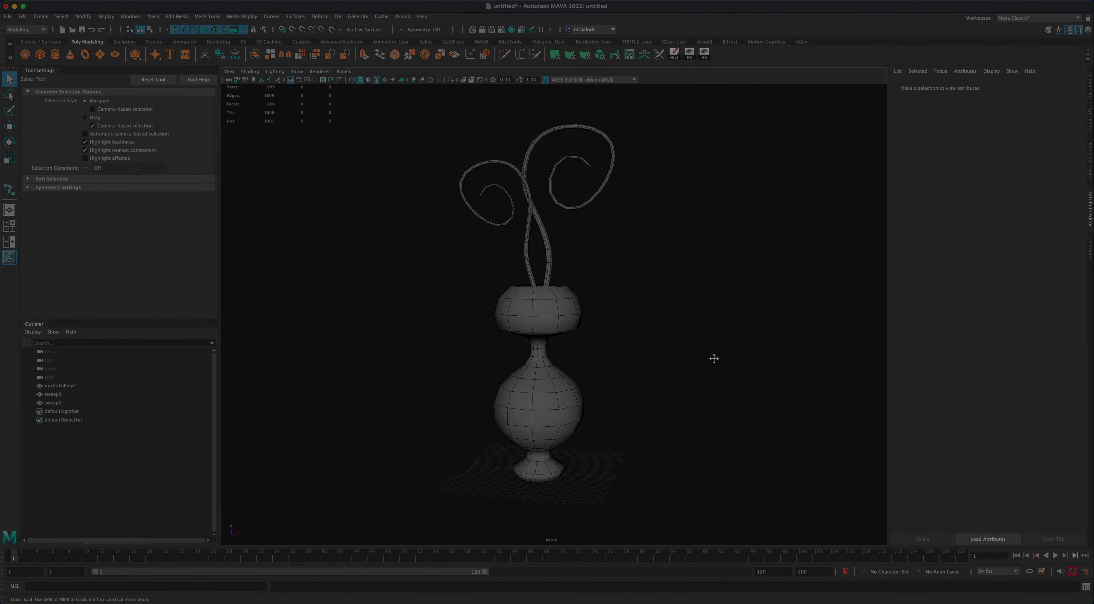